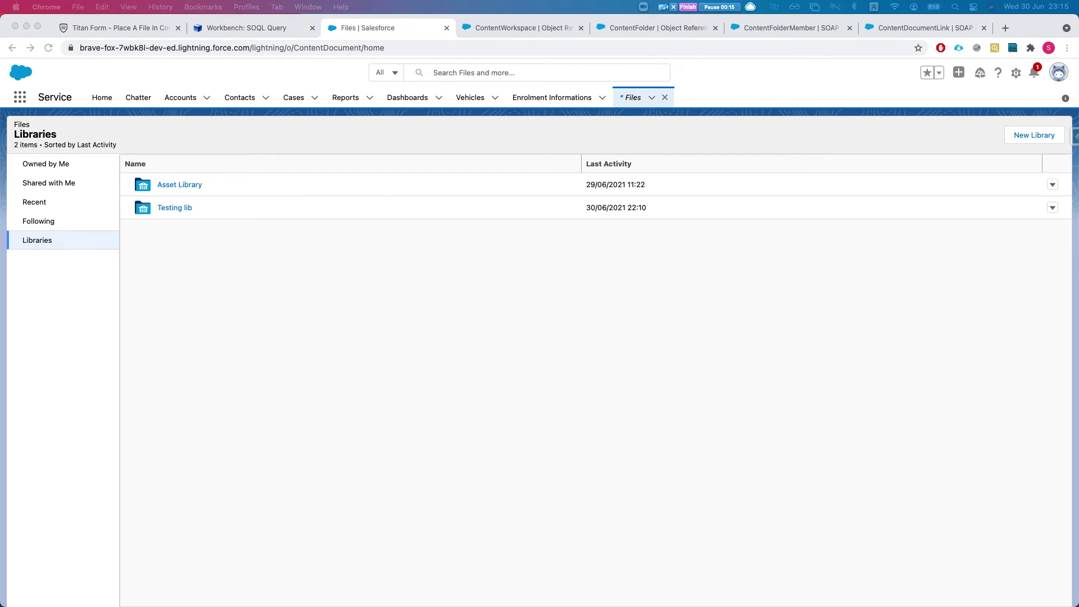
Open the Testing lib library and drill into CDO > Inner Folder.
left_click(255, 275)
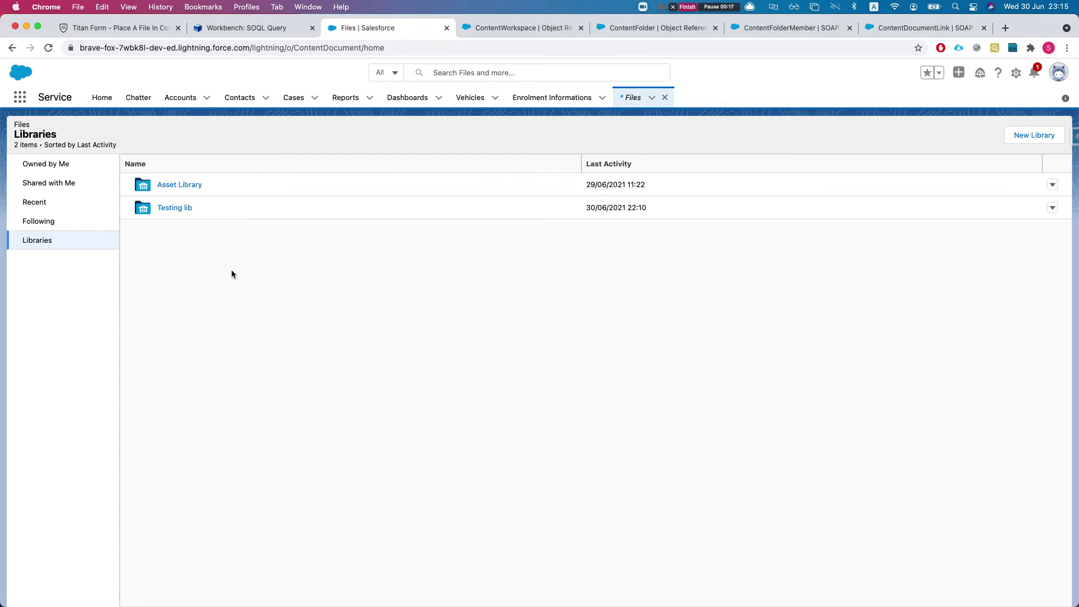
left_click(175, 209)
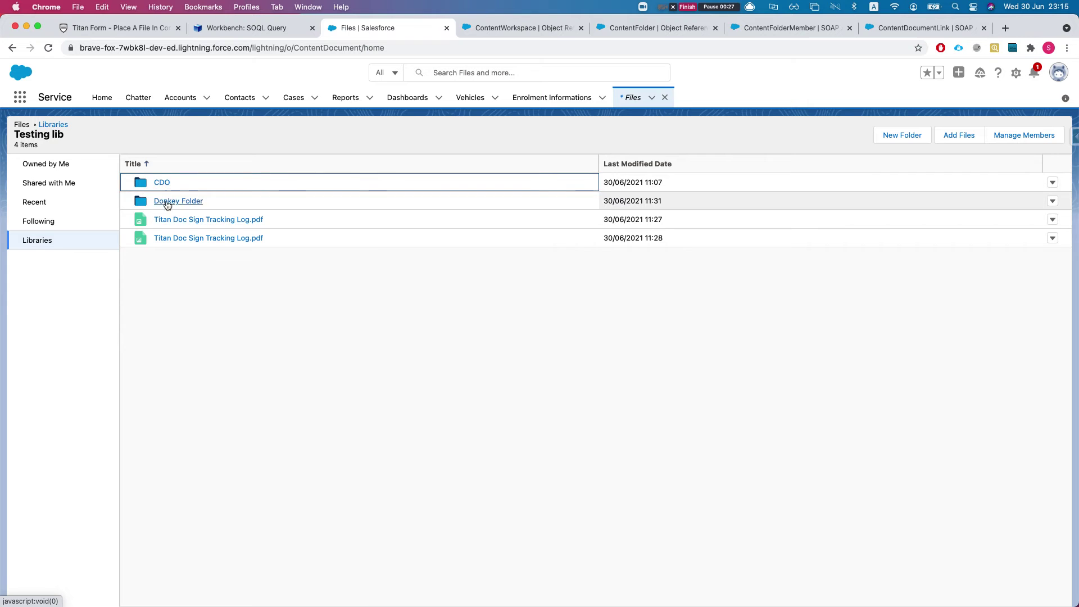
left_click(162, 183)
left_click(167, 181)
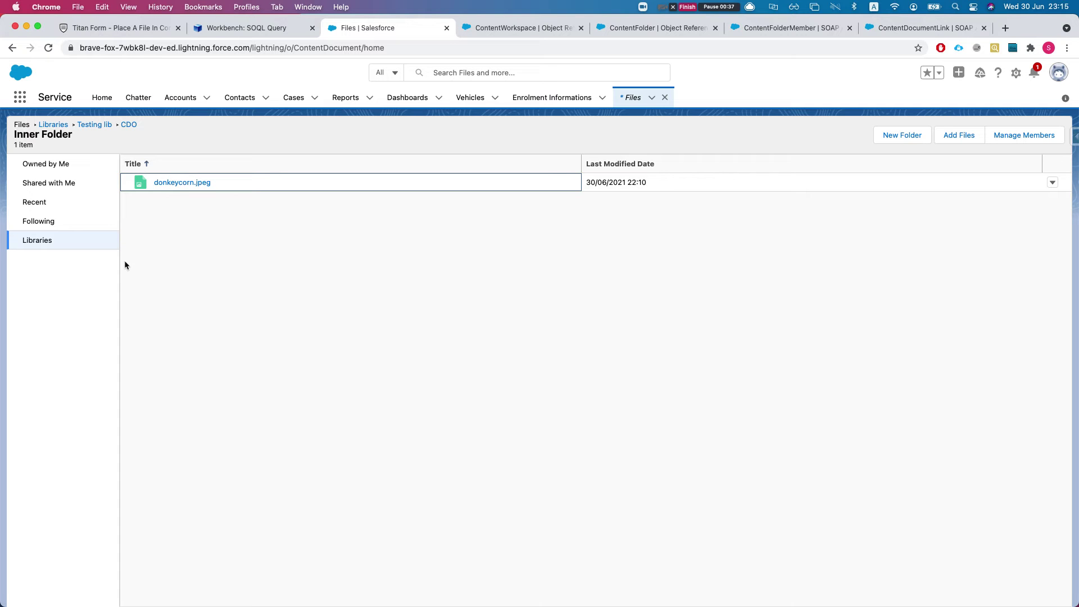
Return to Libraries, revisit Testing lib, then bring up the ContentWorkspace reference.
left_click(36, 242)
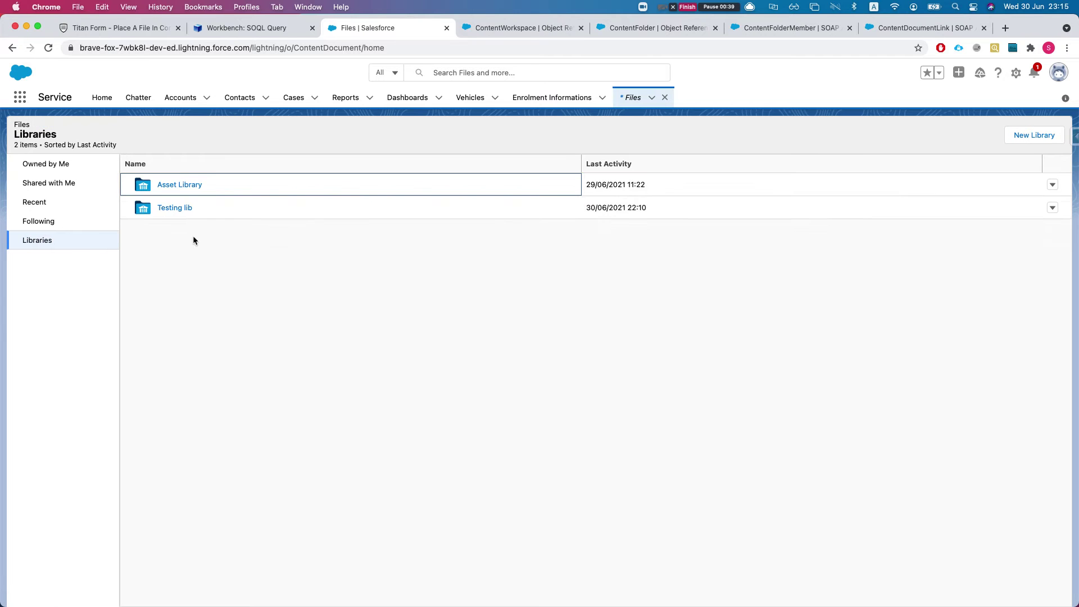
left_click(171, 211)
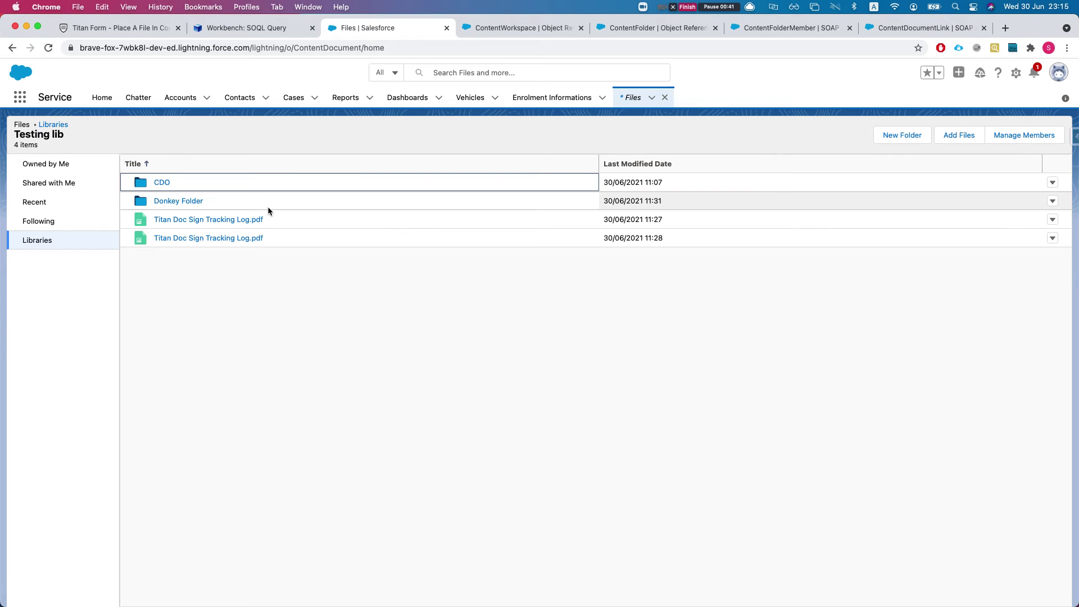
left_click(40, 242)
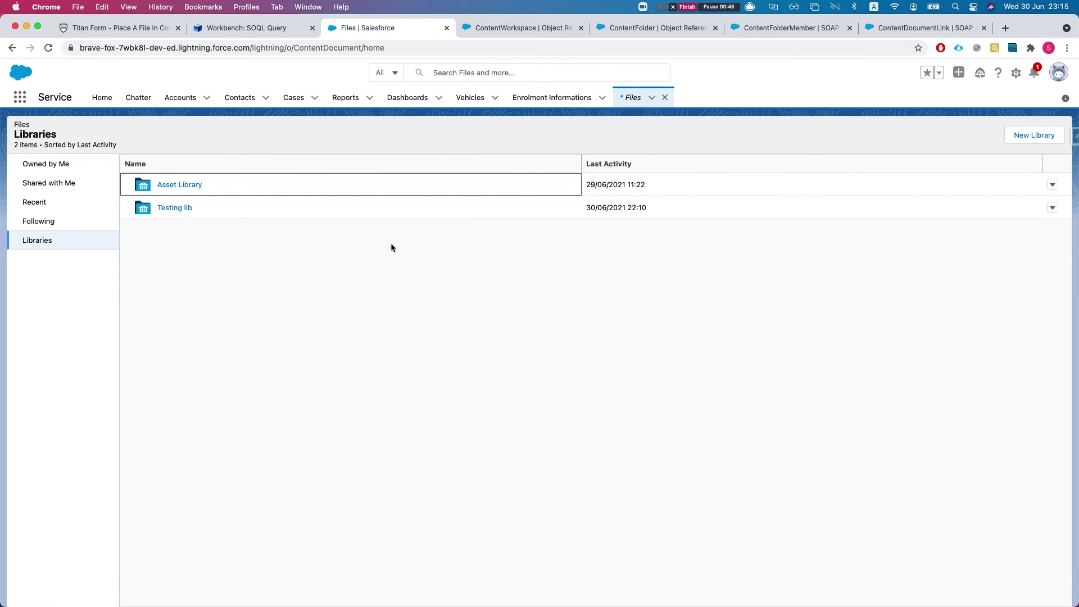
left_click(517, 26)
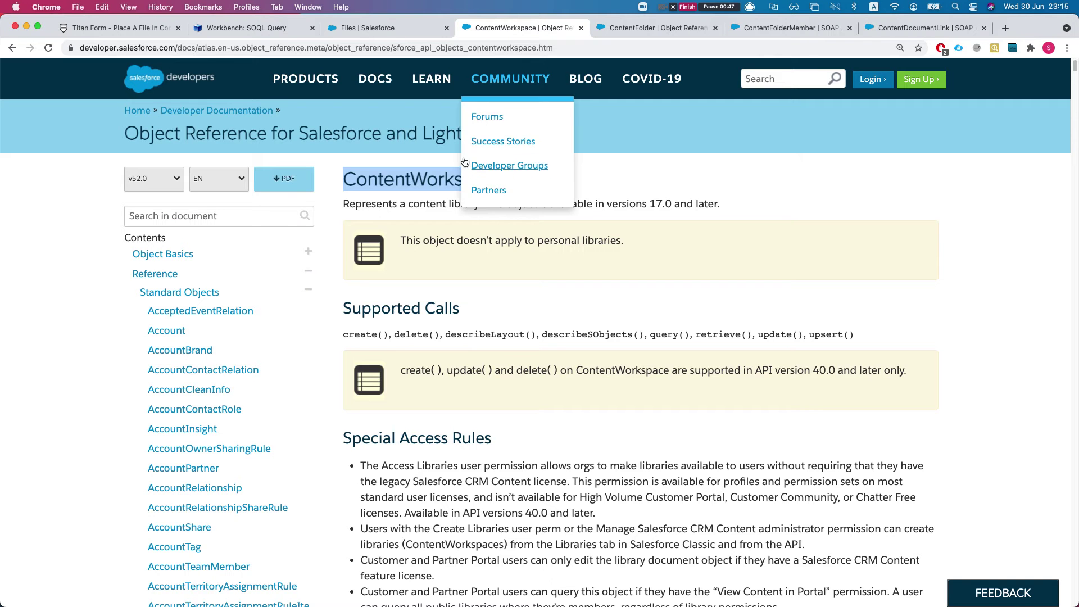
Skim the ContentWorkspace object reference, then return to the Salesforce Files Libraries list.
scroll(440, 262, "down", 3)
scroll(440, 269, "up", 3)
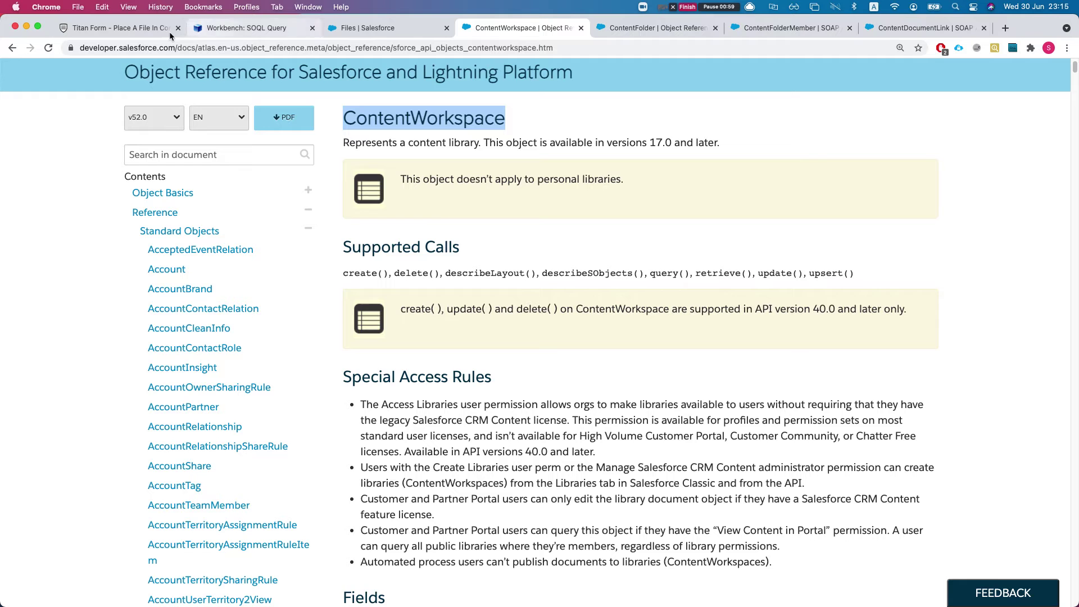
left_click(354, 29)
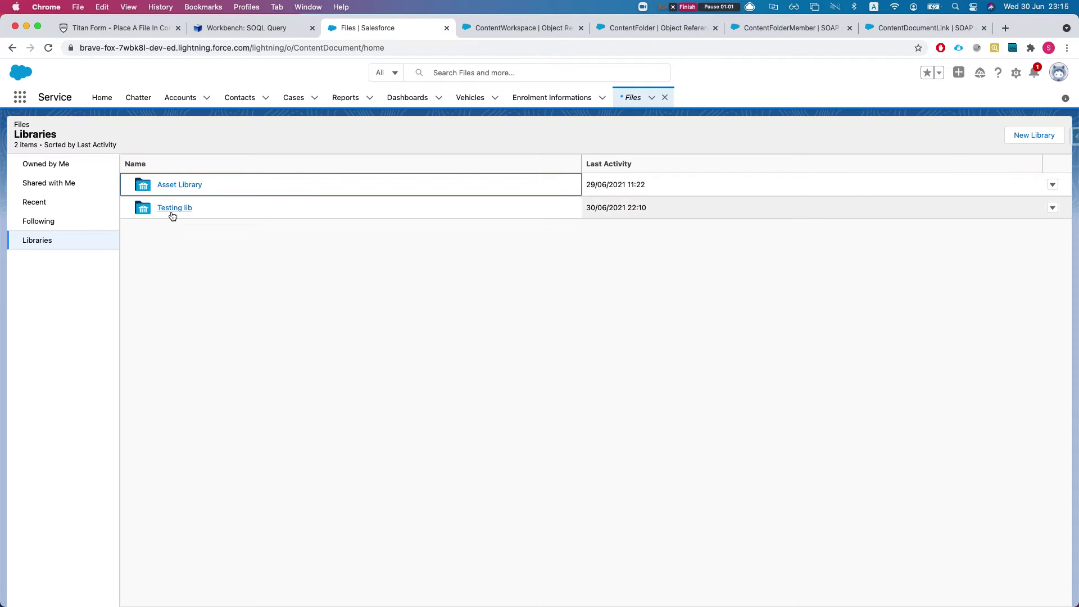
Open Testing lib's Donkey Folder to view its three images, then switch to the ContentFolder reference.
left_click(169, 208)
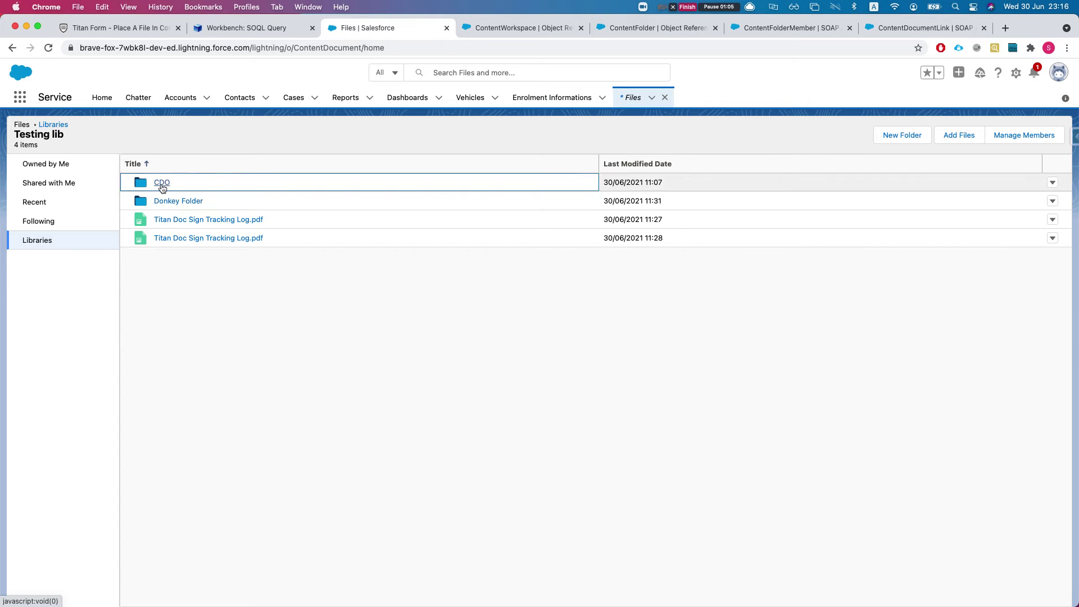
left_click(170, 201)
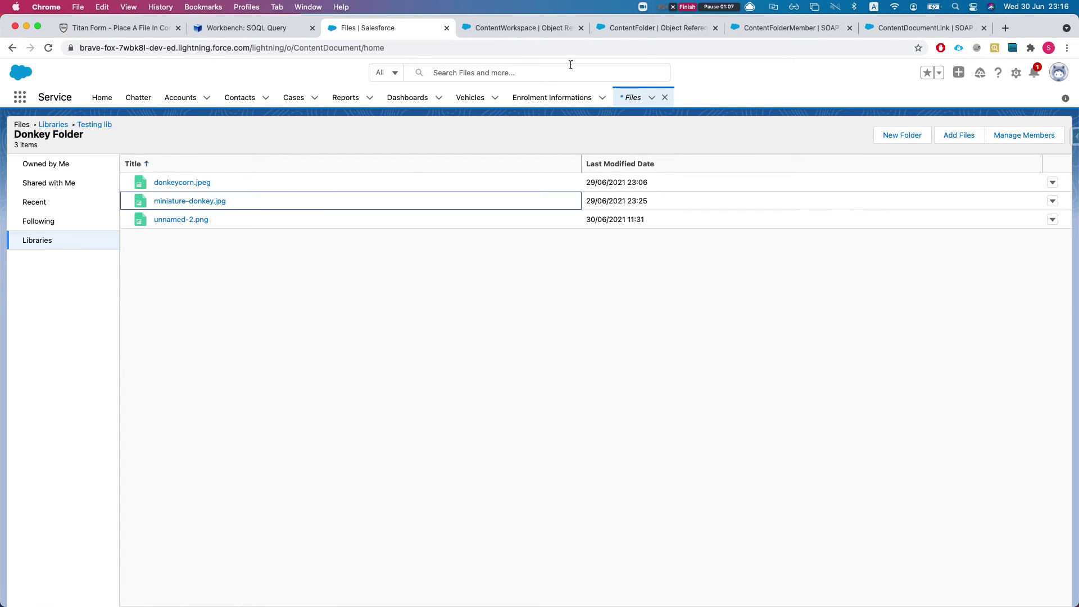
left_click(618, 29)
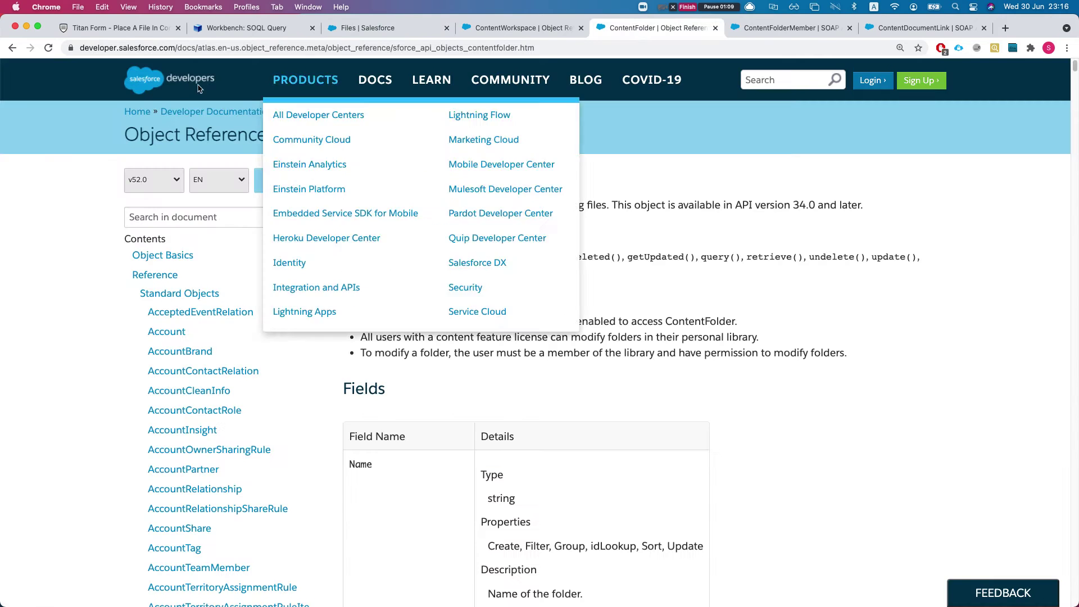
Read the ContentFolder reference, then move on to the ContentFolderMember SOAP API page.
left_click(419, 245)
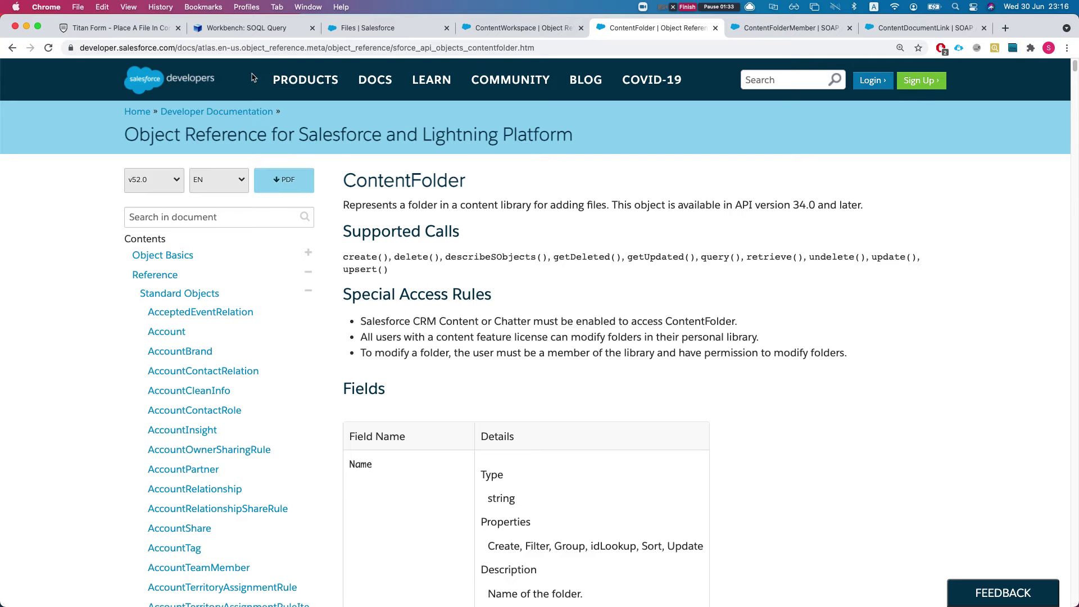
left_click(792, 28)
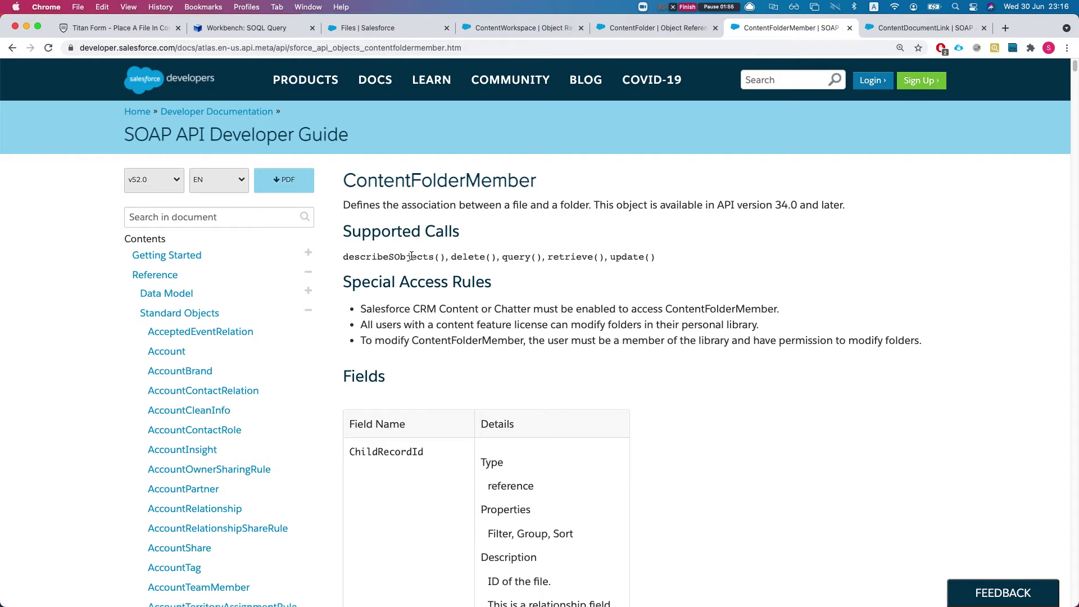
View the ContentDocumentLink reference and the Titan form, then return to Donkey Folder's files.
left_click(922, 27)
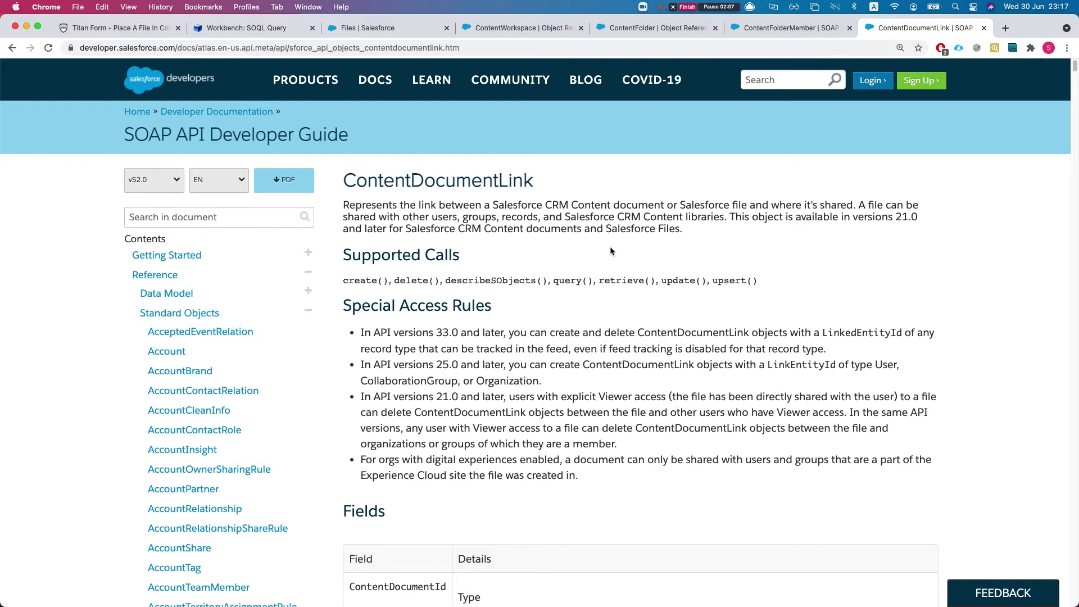
left_click(155, 29)
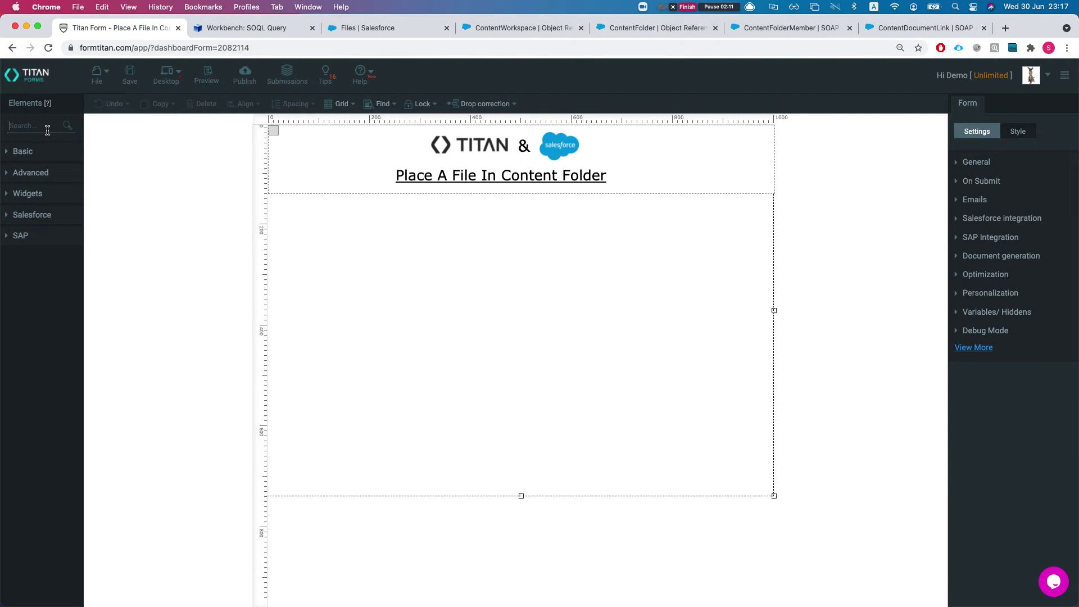
left_click(411, 29)
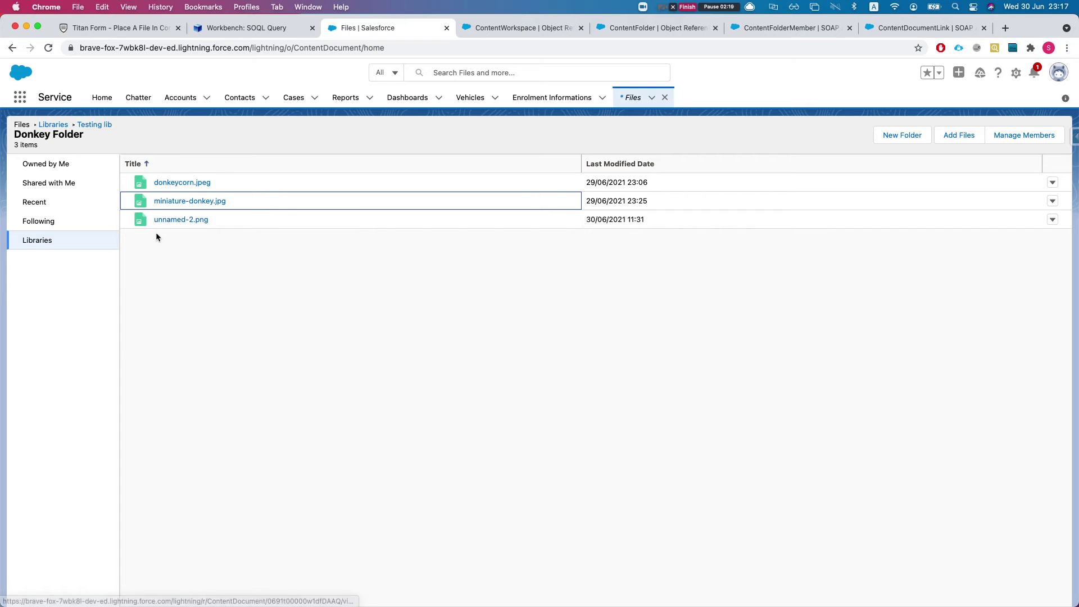
Go back to Libraries, reopen Testing lib, then switch to the Workbench ContentFolder SOQL query.
left_click(43, 248)
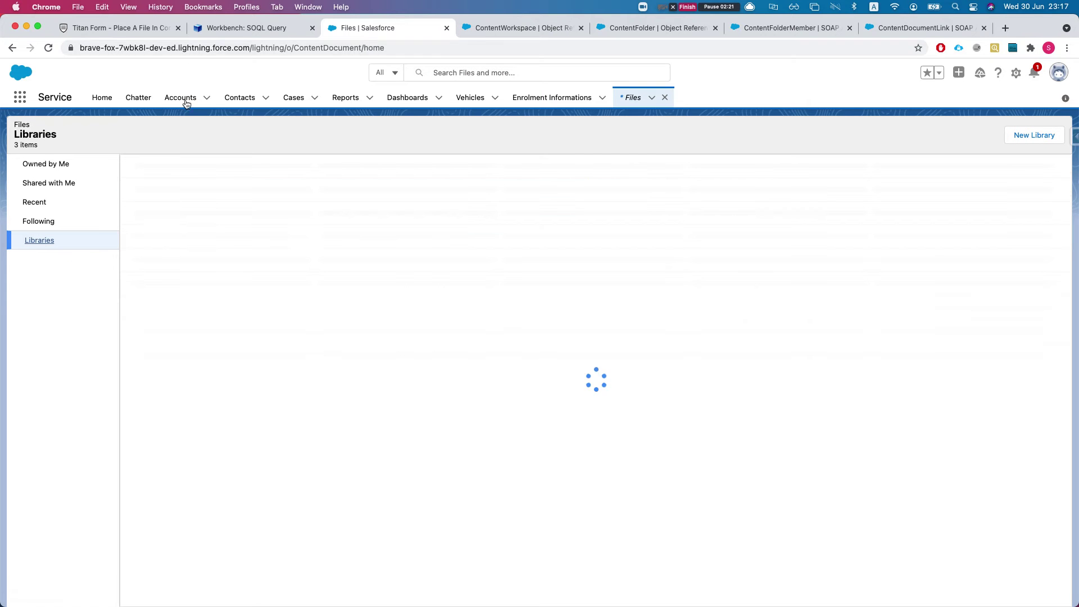
double_click(340, 47)
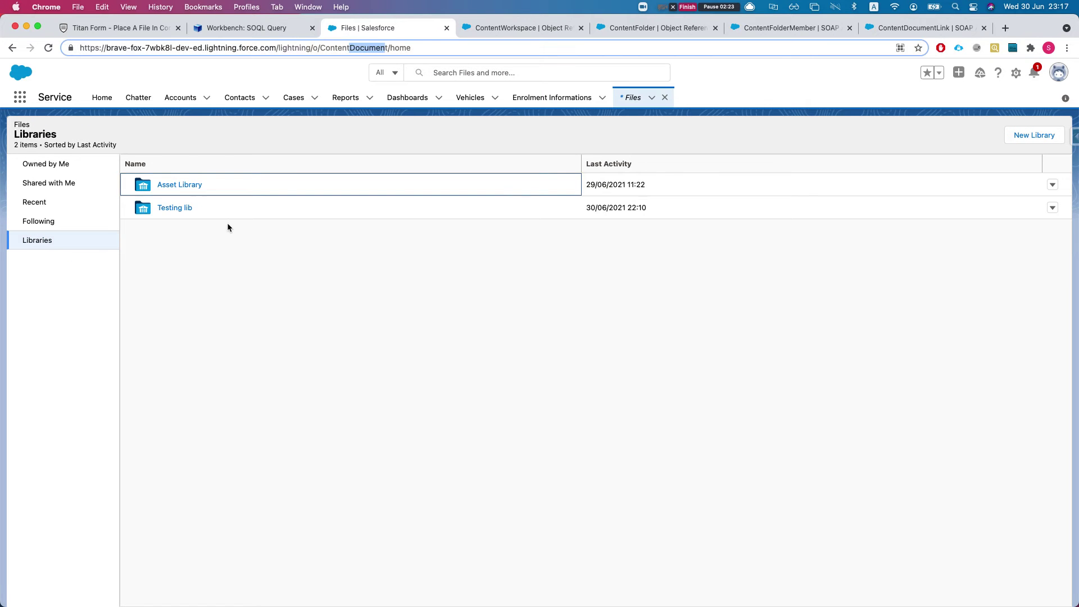
left_click(189, 209)
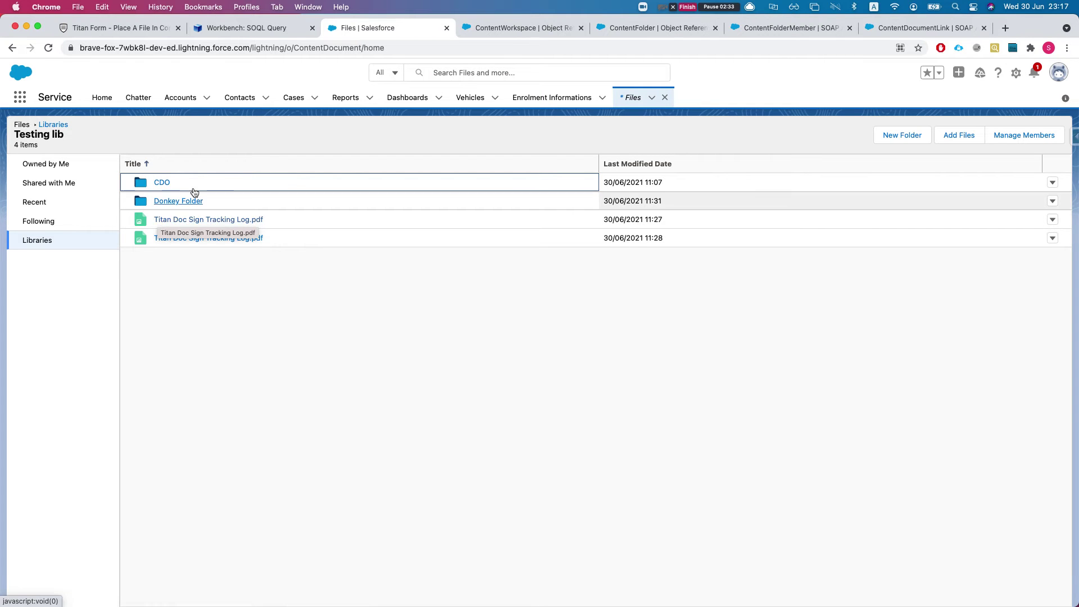
left_click(218, 27)
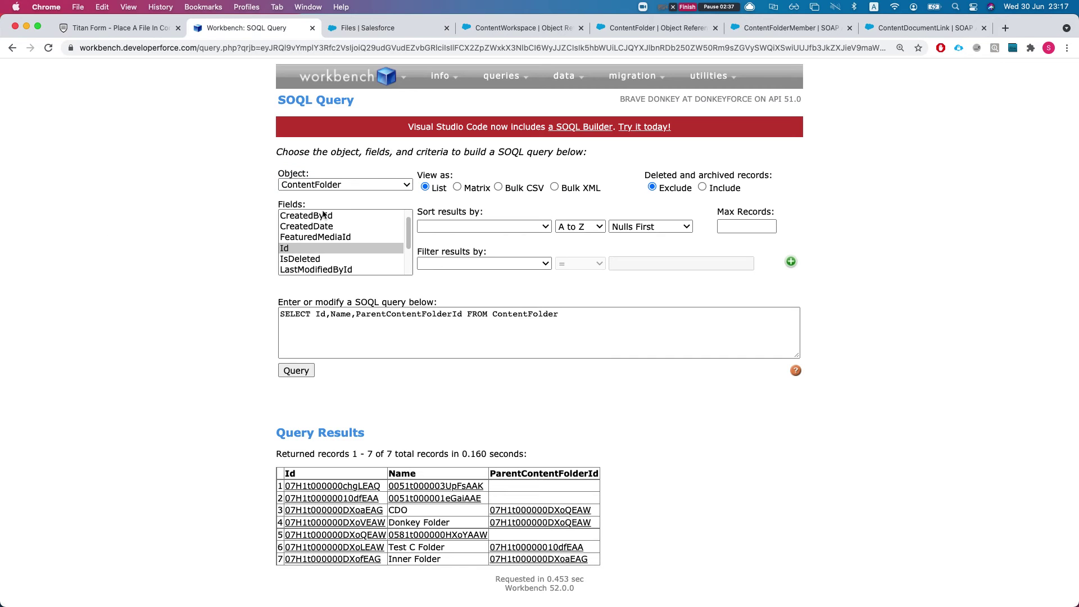
Browse Workbench's 'cont' objects keeping ContentFolder, then accept the terms and log in with Salesforce.
left_click(327, 185)
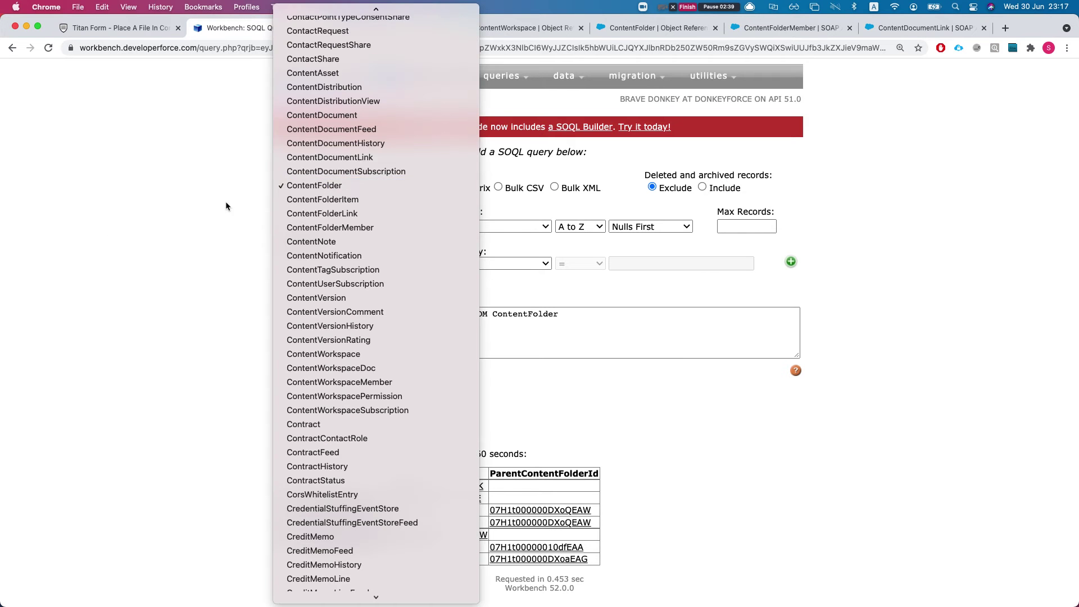
left_click(325, 186)
left_click(332, 189)
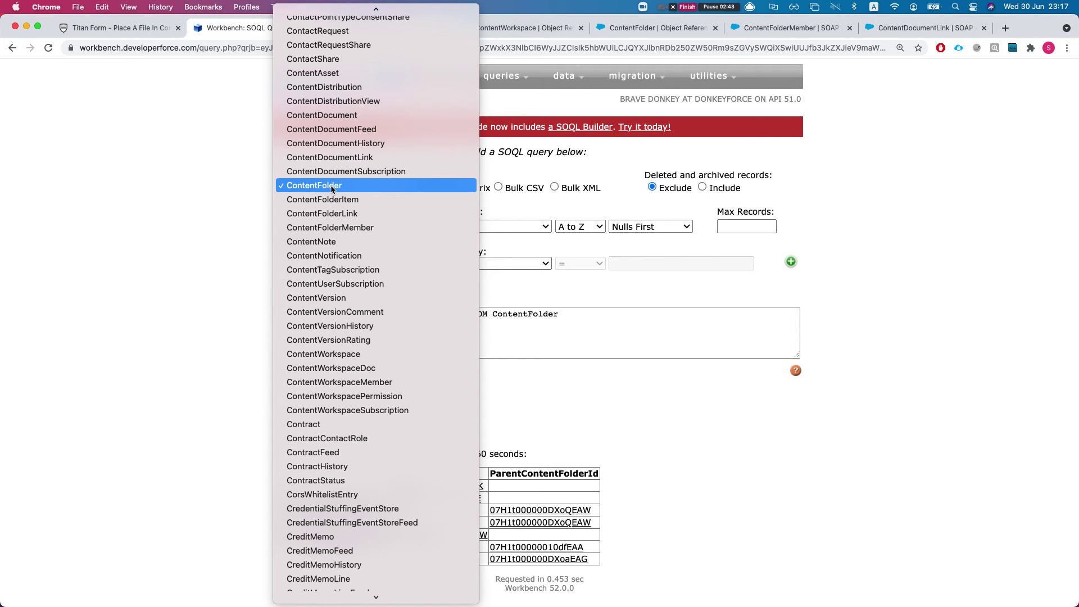
type("cont")
key("Down")
key("Down")
key("Down")
key("Down")
key("Down")
key("Down")
key("Down")
key("Down")
key("Down")
key("Down")
key("Down")
key("Down")
key("Down")
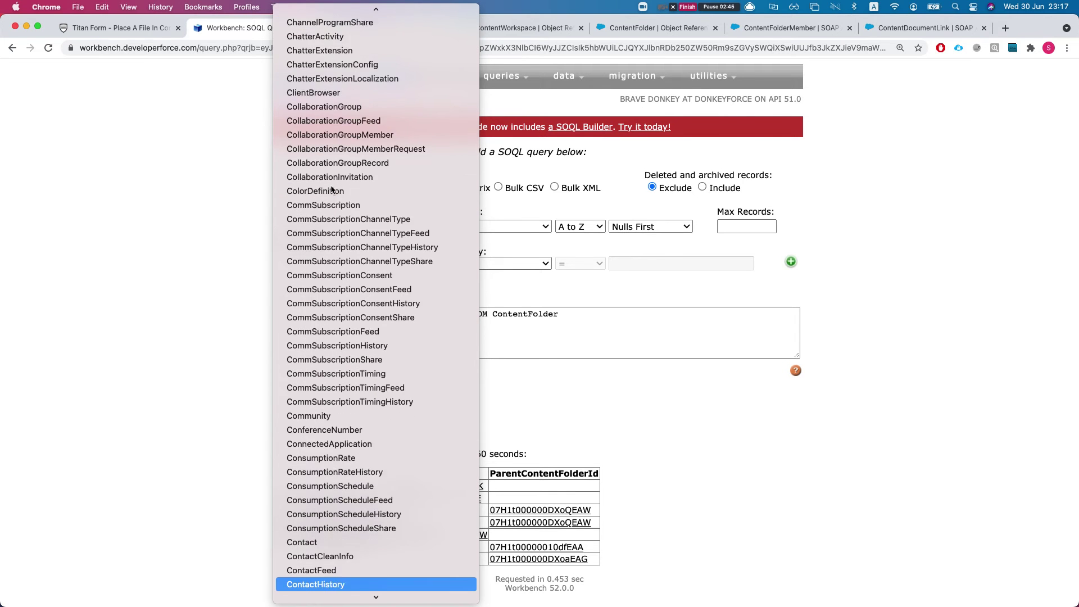
key("Down")
key("Down")
key("Down")
key("Down")
key("Down")
key("Down")
key("Down")
key("Down")
key("Down")
key("Down")
key("Down")
key("Down")
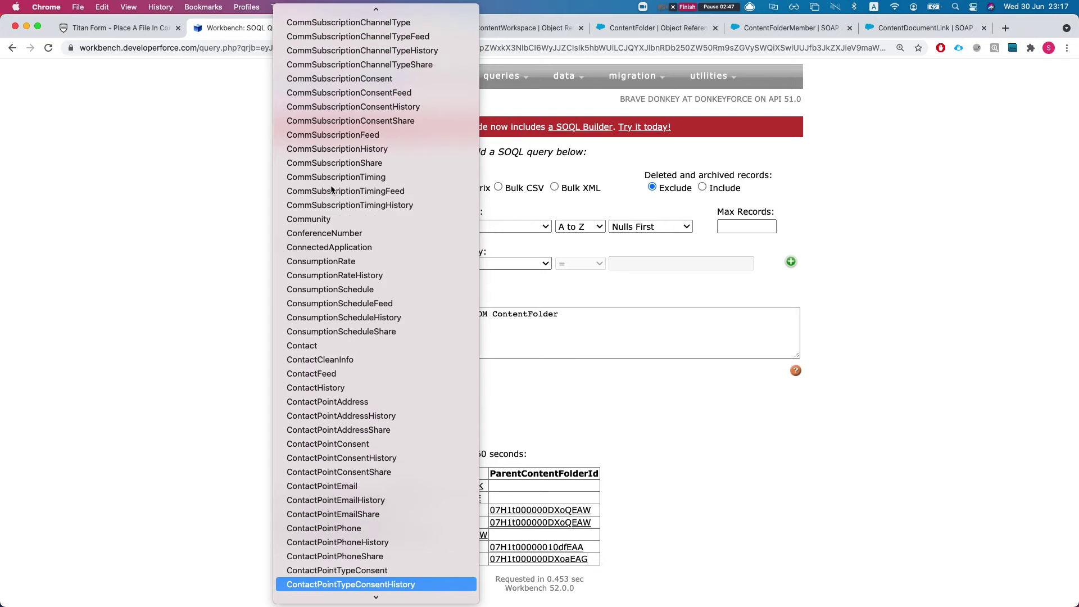
key("Down")
key("Down")
key("Down")
key("Down")
key("Down")
key("Down")
key("Down")
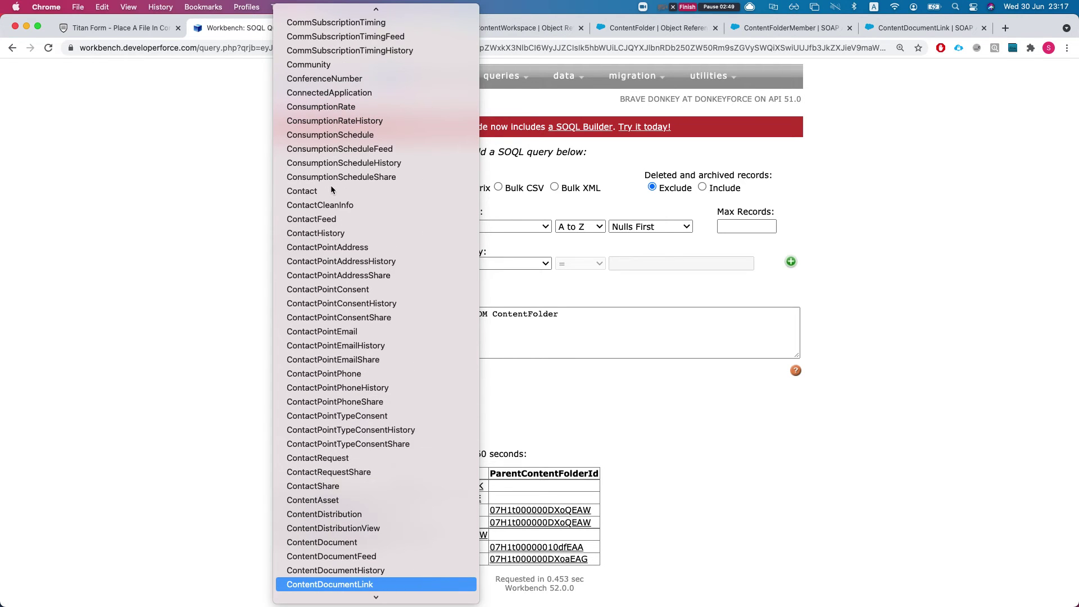
key("Down")
key("Down")
key("Down")
key("Down")
key("Down")
key("Down")
key("Down")
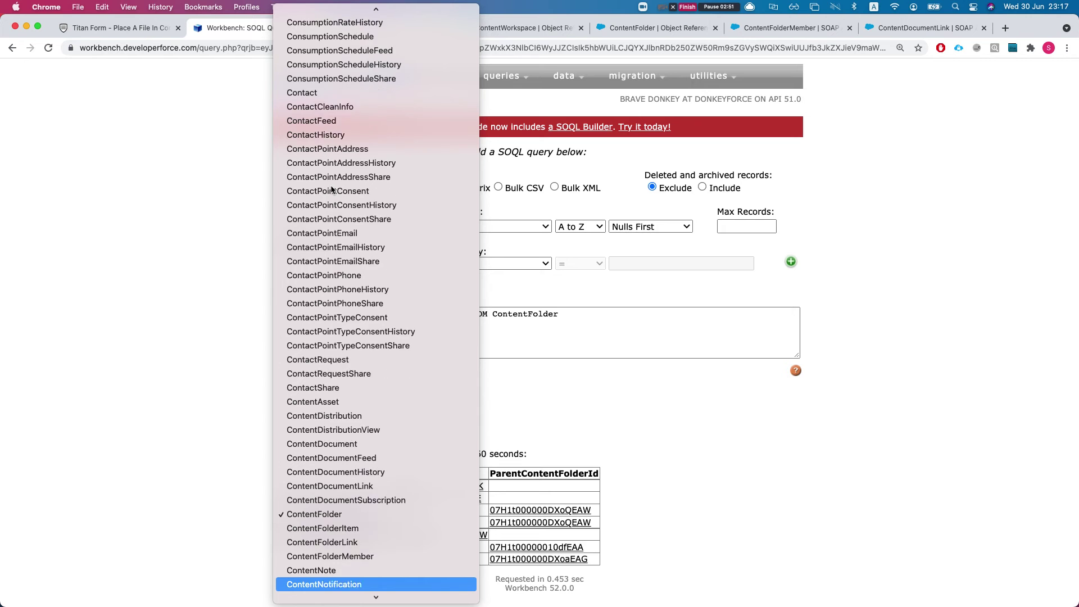
key("Down")
key("Down")
key("Down")
key("Down")
key("Down")
key("Down")
key("Down")
key("Down")
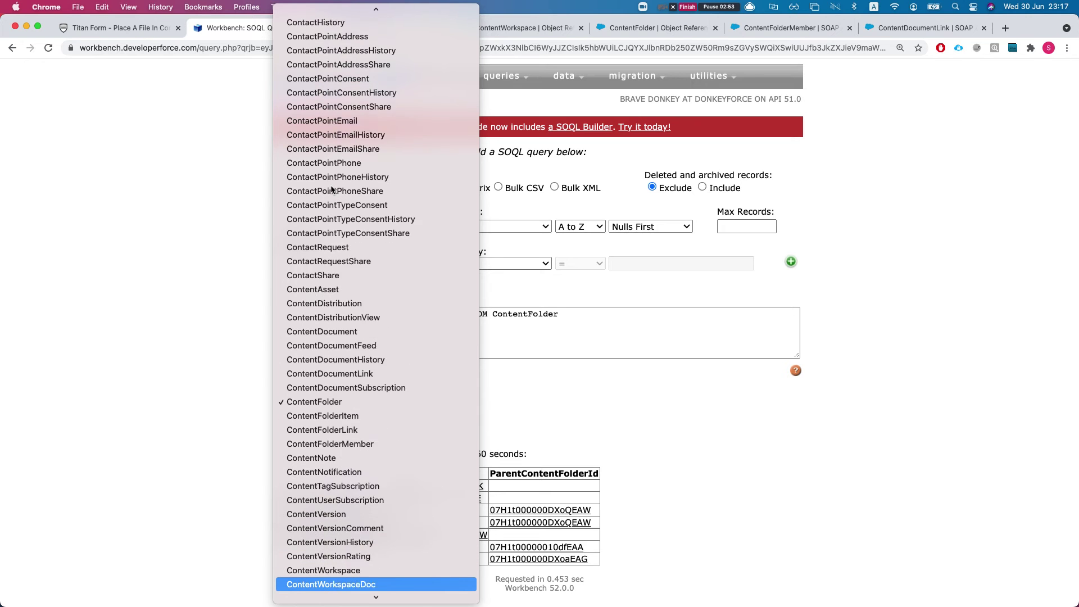
key("Up")
key("Up")
key("Up")
key("Escape")
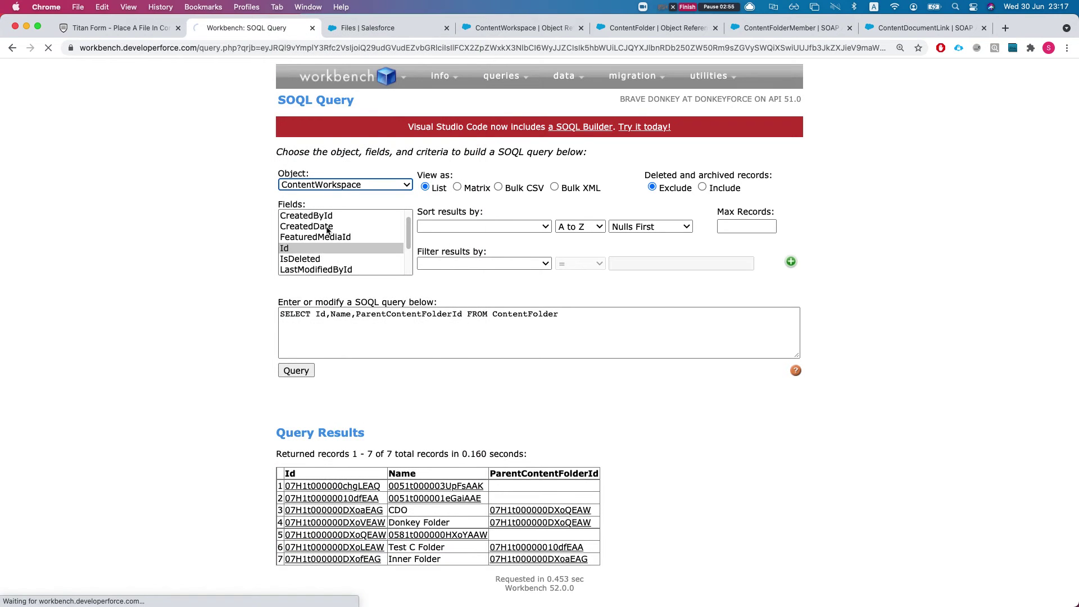
left_click(349, 147)
left_click(721, 224)
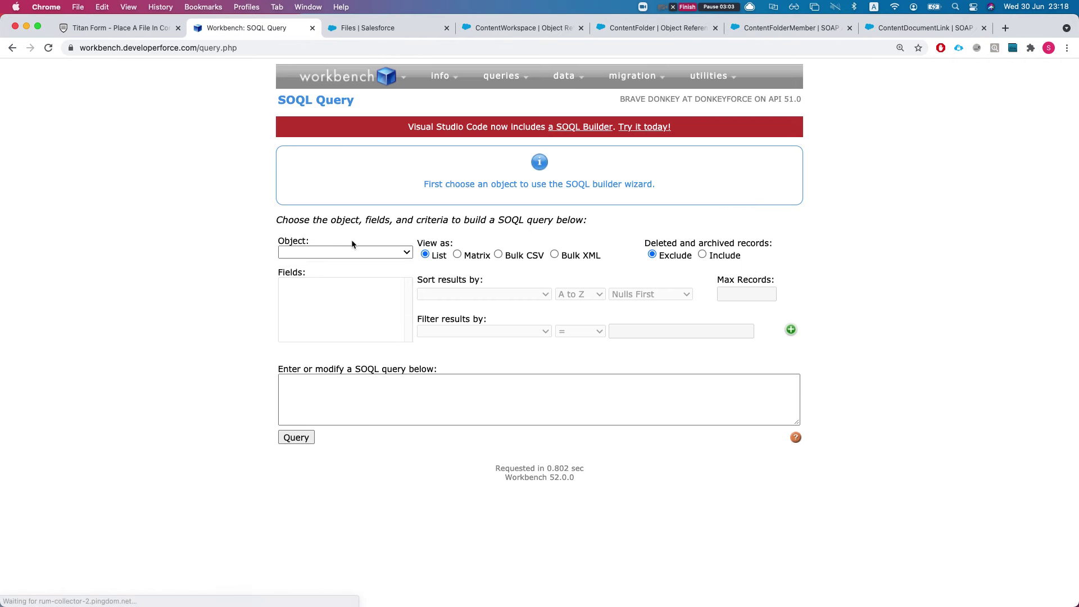
Choose ContentWorkspace as the Workbench query object.
left_click(326, 250)
type("cont")
key("Down")
key("Down")
key("Down")
key("Down")
key("Down")
key("Down")
key("Down")
key("Down")
key("Down")
key("Down")
key("Down")
key("Down")
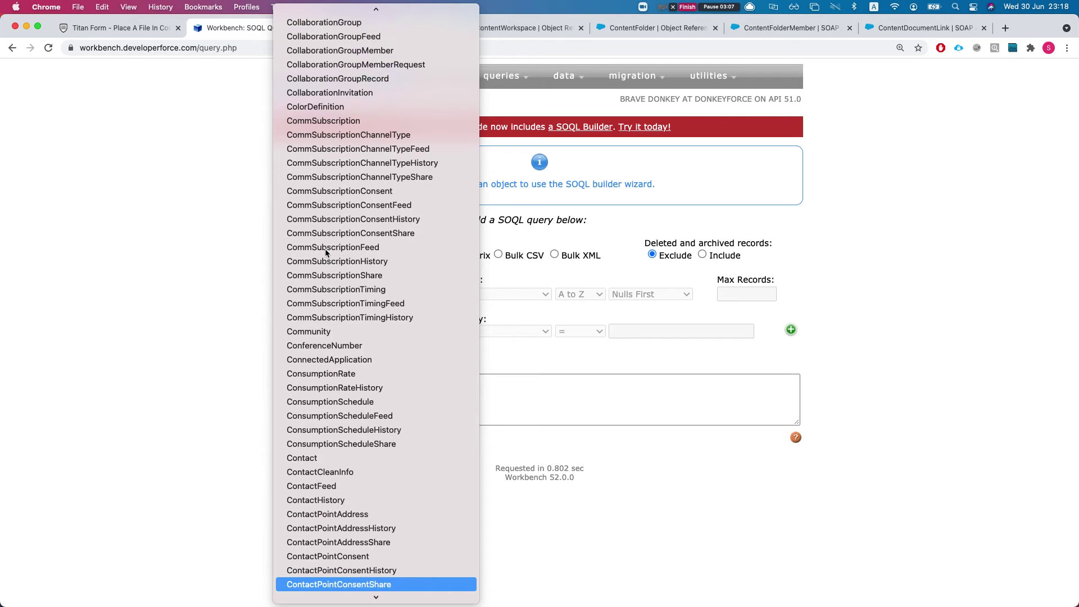
scroll(338, 356, "down", 15)
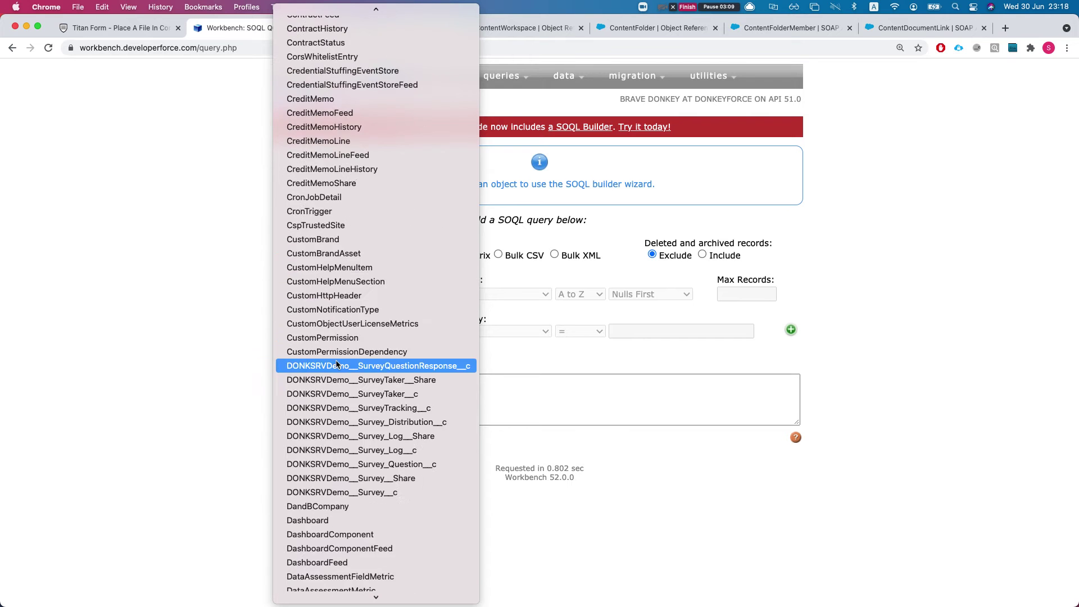
scroll(337, 356, "up", 10)
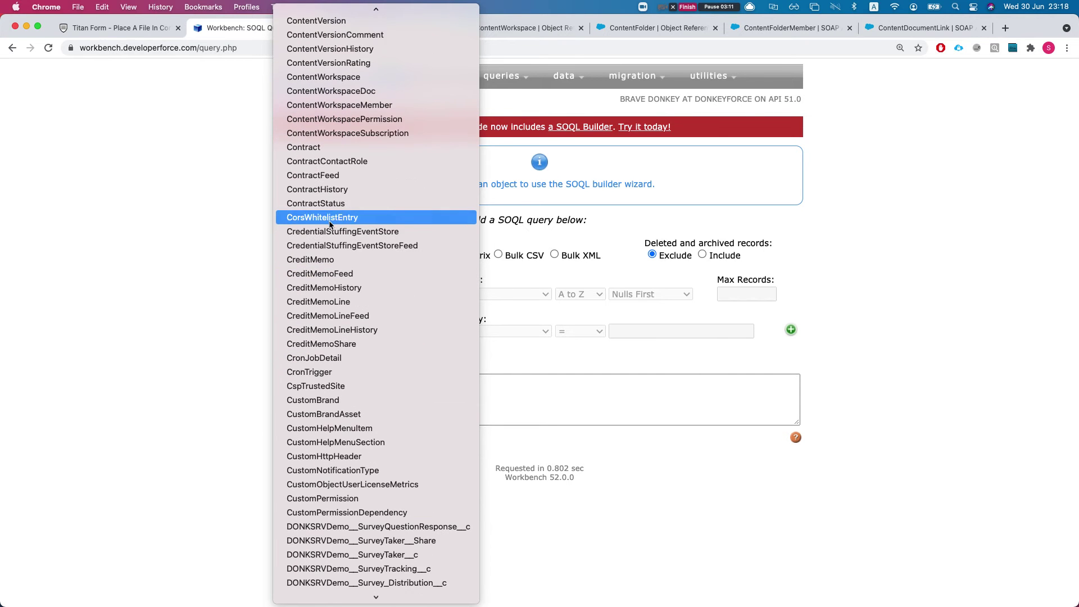
left_click(320, 90)
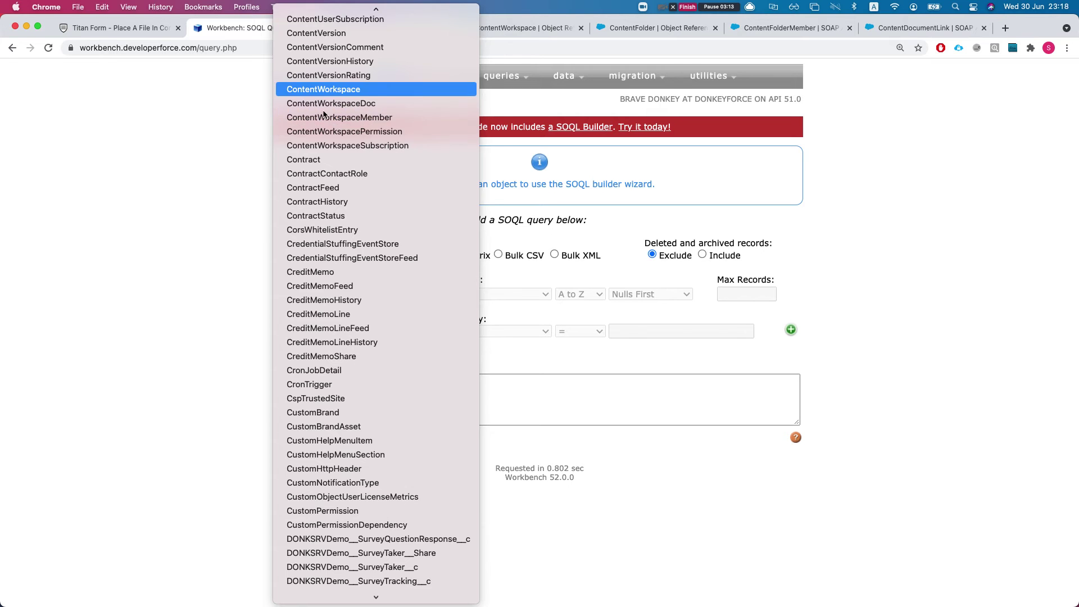
Add the Name and Id fields and run SELECT Id,Name FROM ContentWorkspace.
scroll(312, 250, "down", 5)
scroll(312, 260, "up", 2)
scroll(312, 260, "down", 1)
left_click(306, 243)
scroll(305, 243, "down", 4)
scroll(319, 263, "up", 10)
scroll(320, 263, "down", 1)
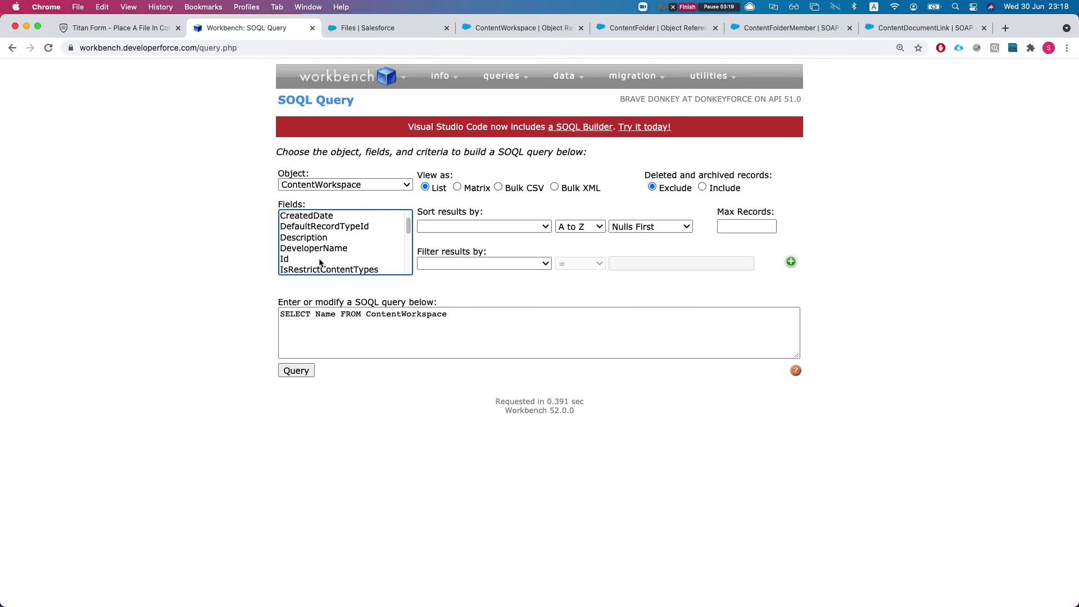
left_click(312, 260, "super")
left_click(298, 370)
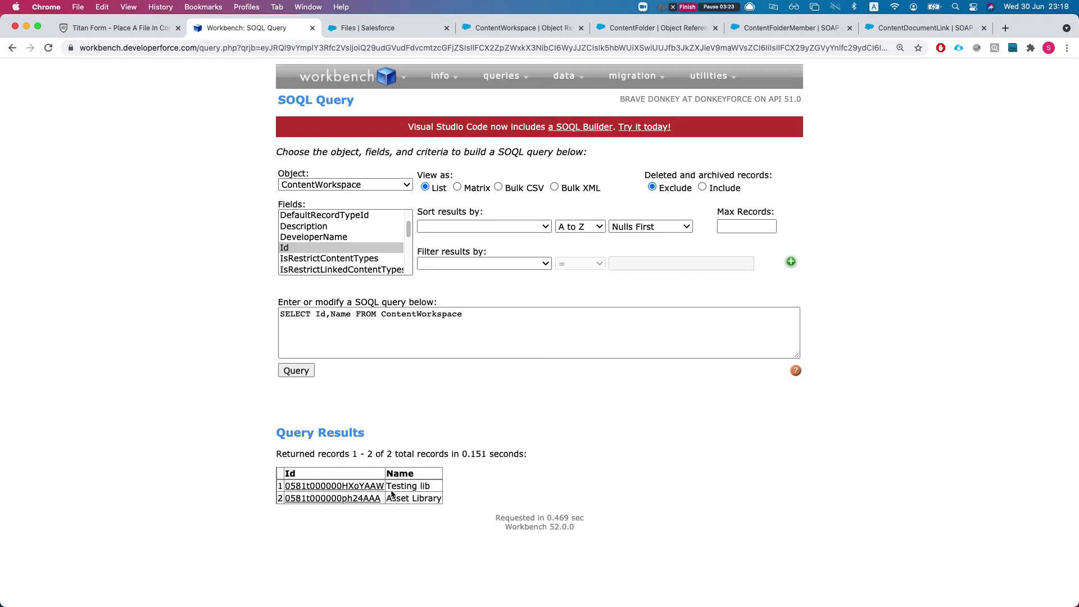
Copy the Testing lib library Id and return to the Titan form editor.
right_click(359, 491)
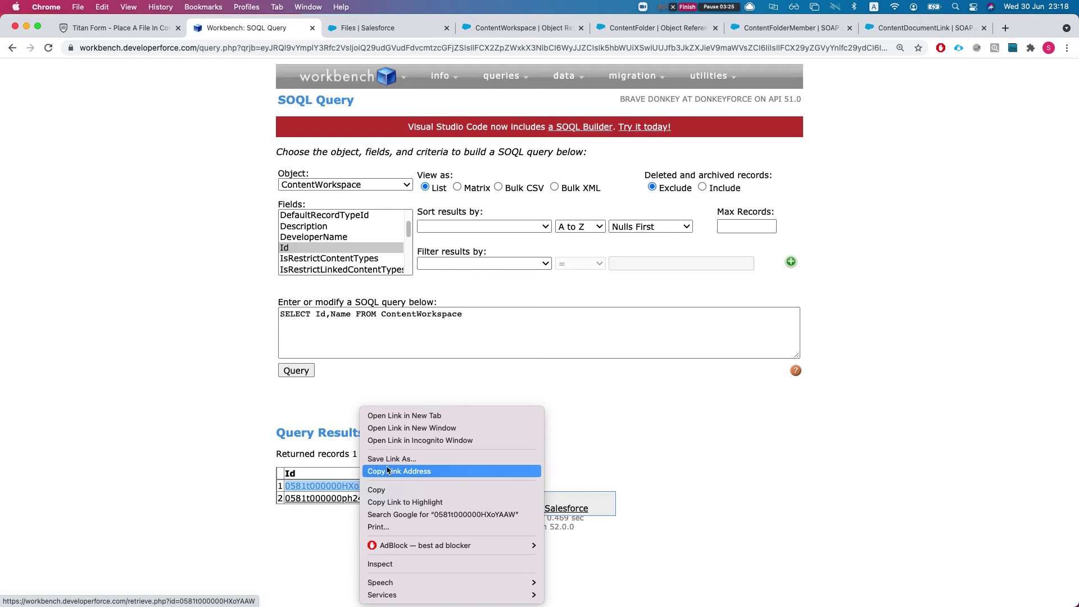
left_click(375, 491)
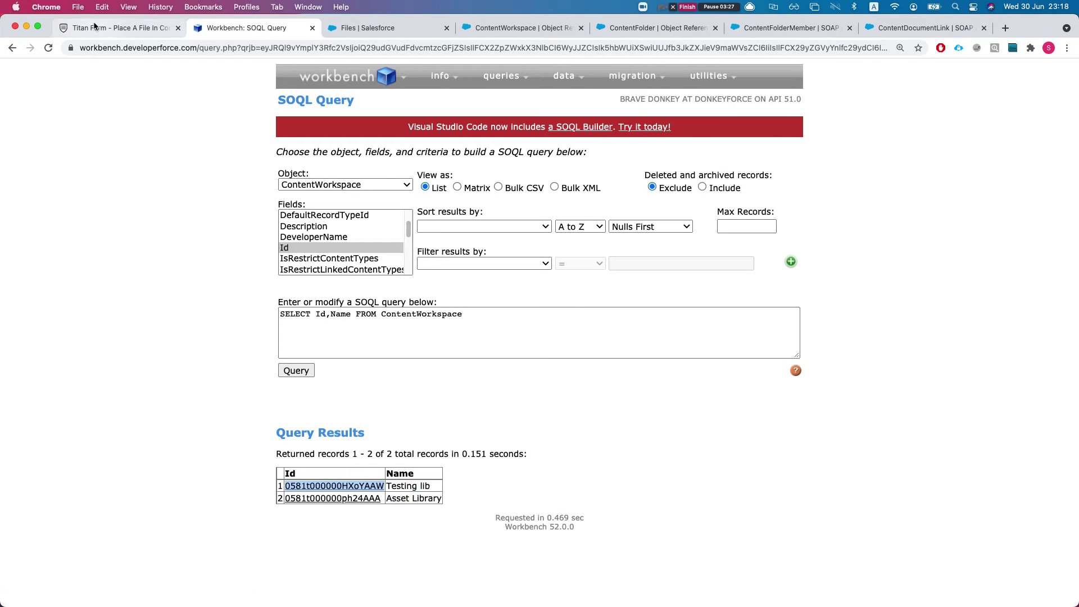
left_click(113, 28)
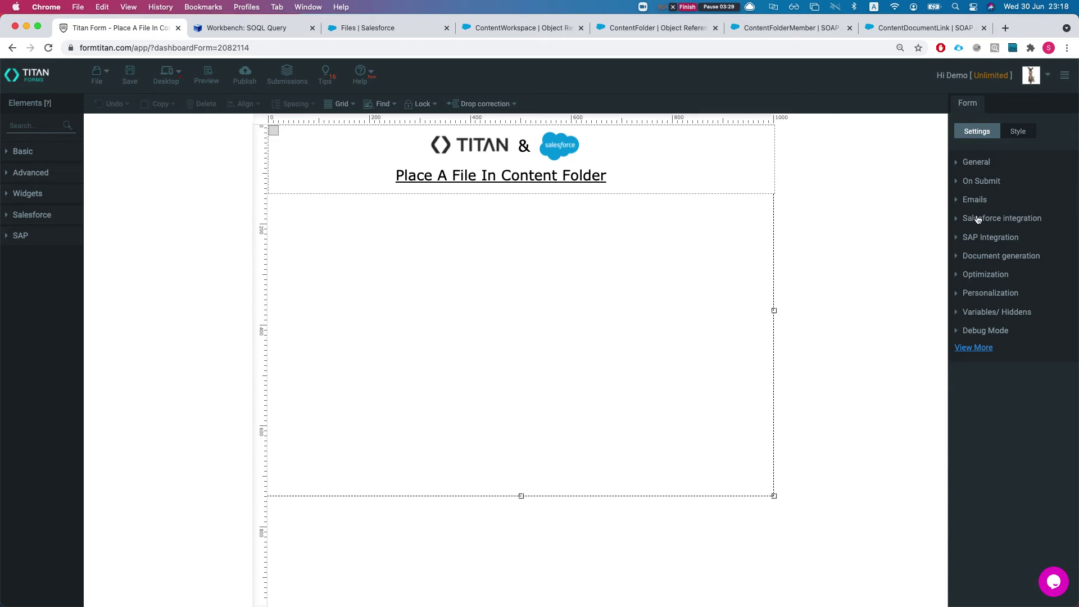
Add a FileUpload field and a Button to the form canvas.
type("file")
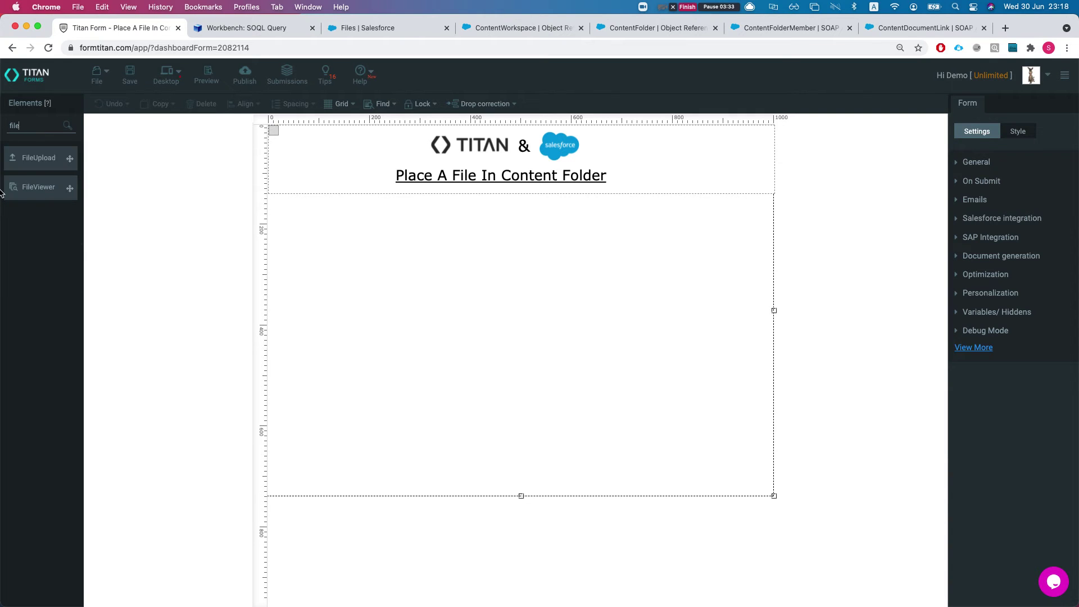
left_click_drag(62, 158, 466, 276)
double_click(40, 123)
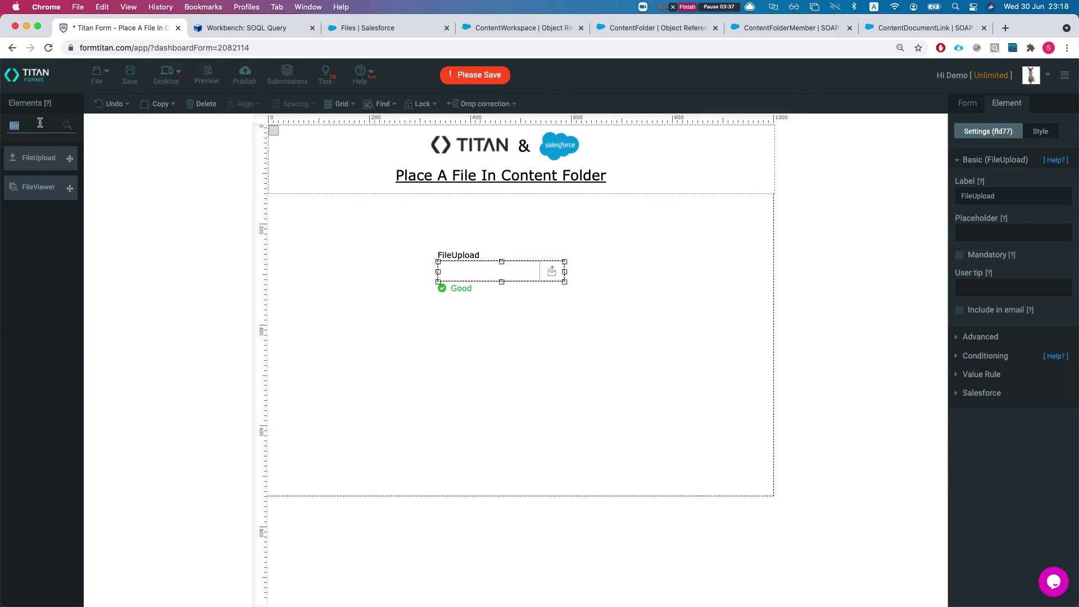
type("su")
left_click_drag(40, 158, 471, 342)
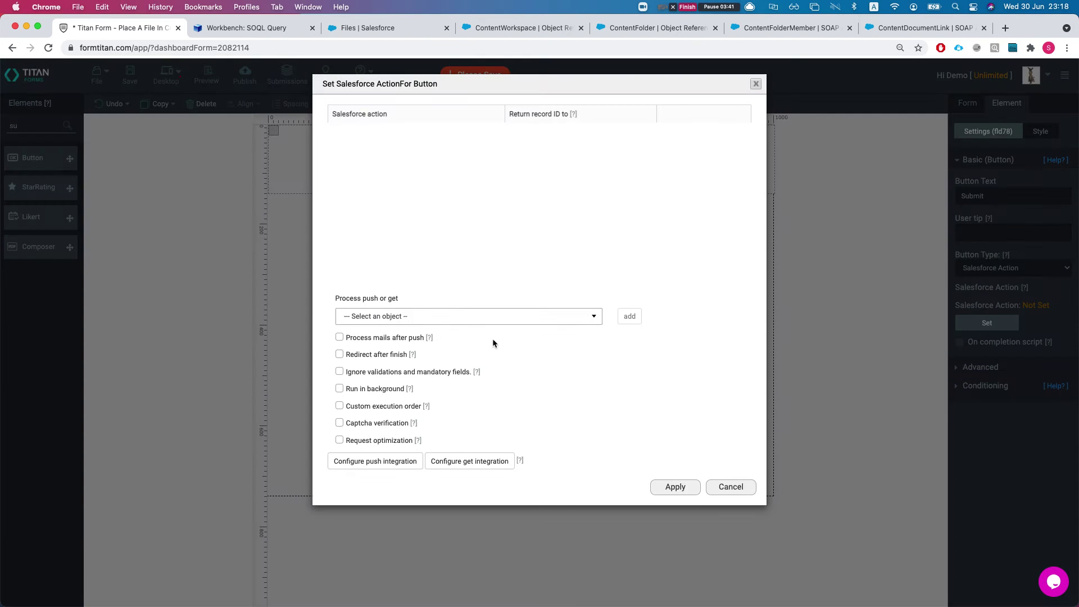
Skip the Salesforce action setup and set the button's type to submit.
left_click(731, 487)
left_click(1035, 268)
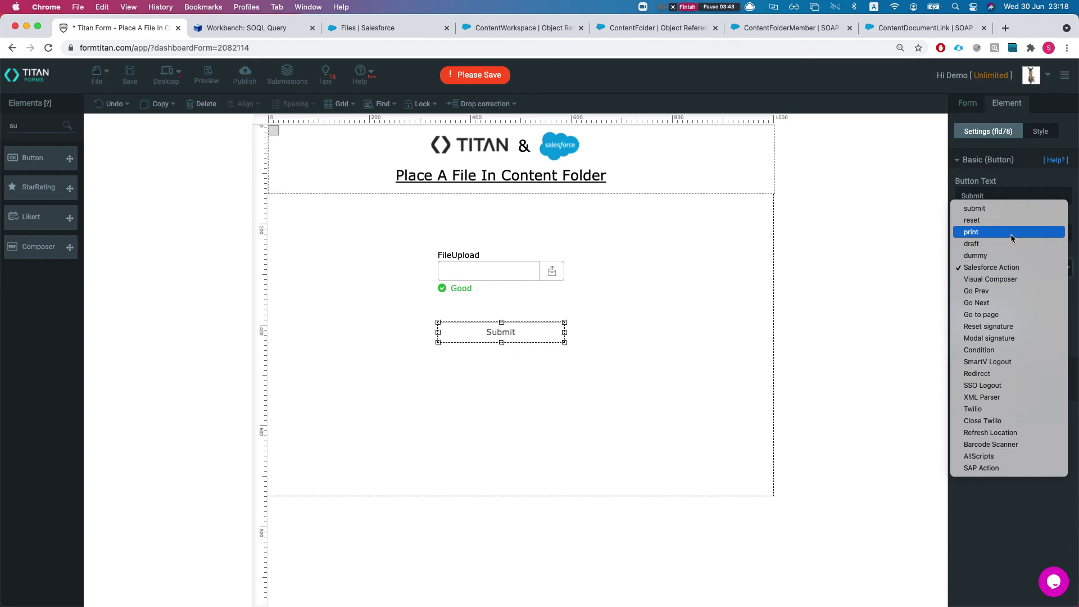
left_click(1005, 208)
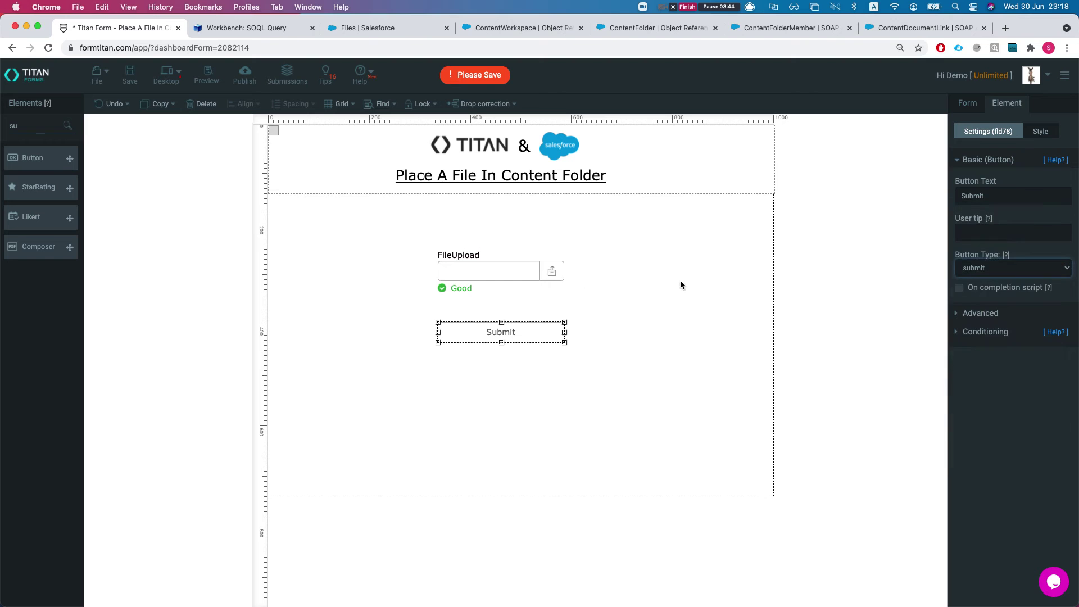
Show the whole form's settings, briefly expanding and collapsing the email settings.
left_click(968, 105)
left_click(979, 200)
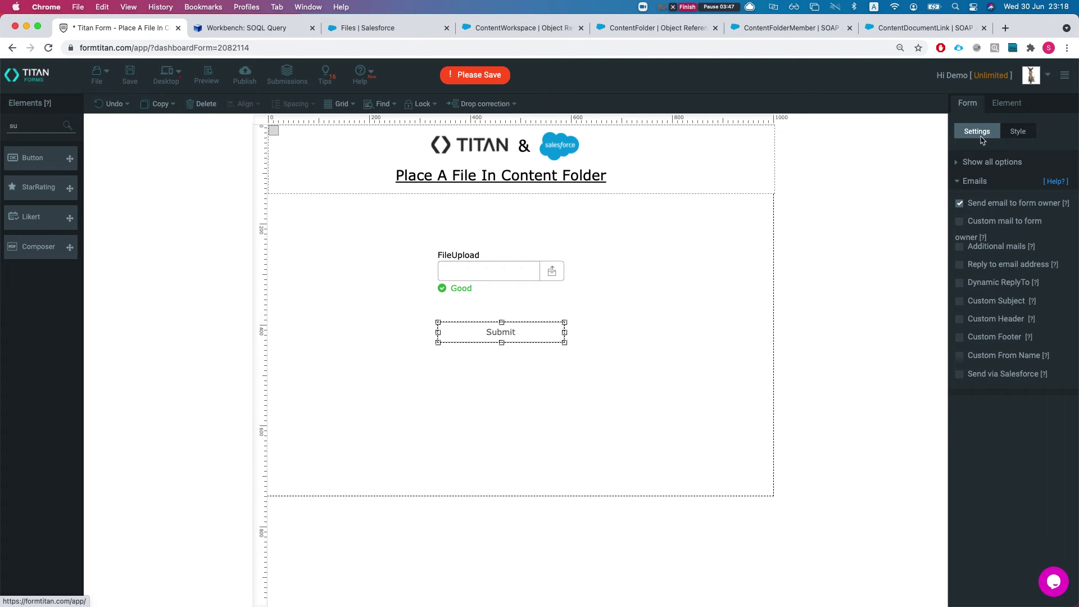
left_click(971, 182)
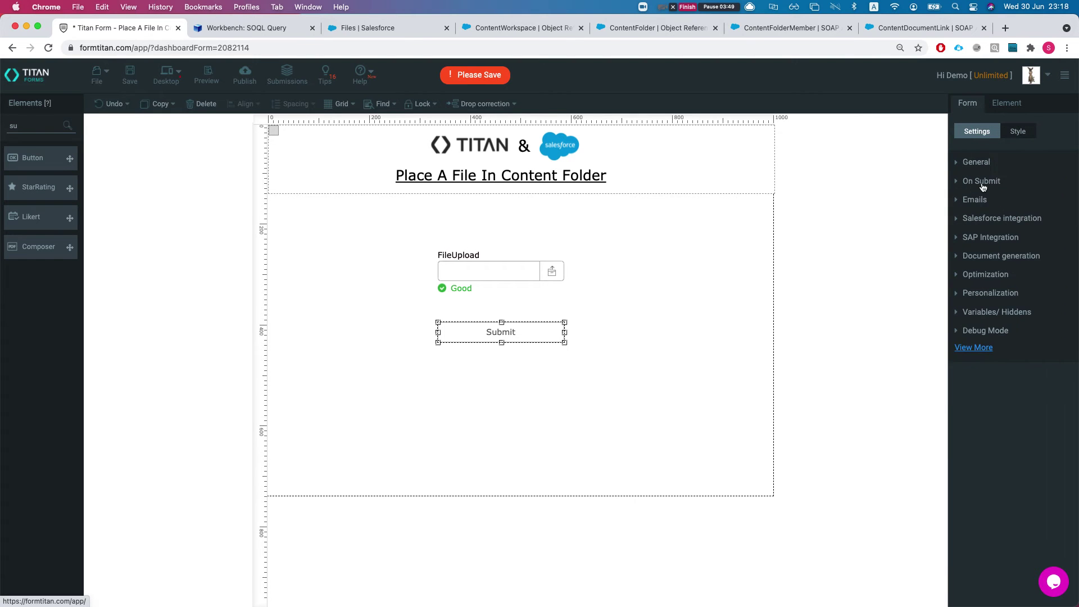
Add the Salesforce Files object to the form's Salesforce push.
left_click(984, 217)
left_click(981, 243)
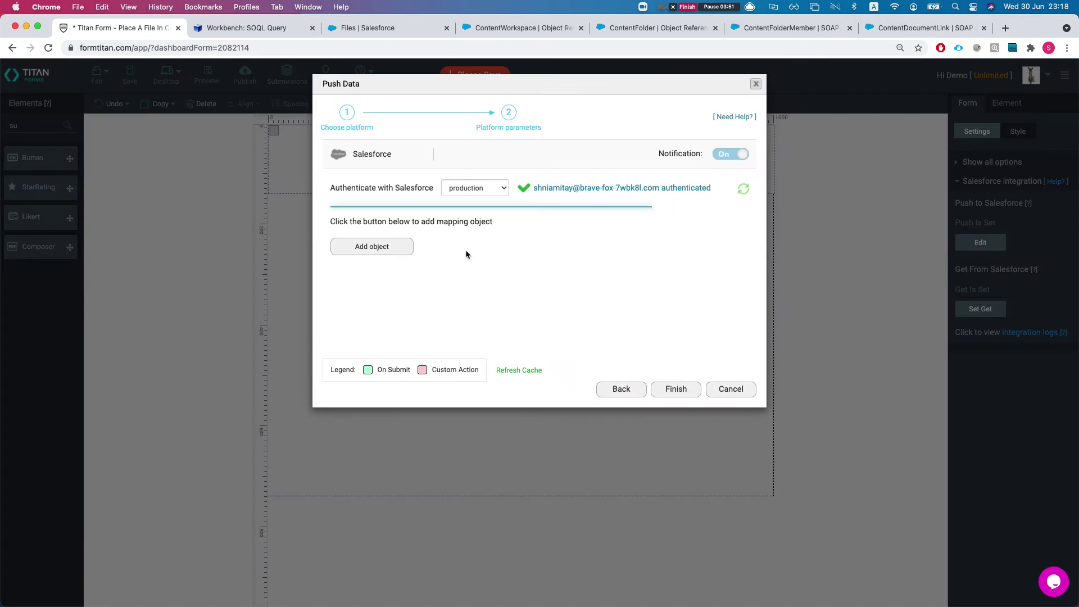
left_click(397, 256)
left_click(382, 151)
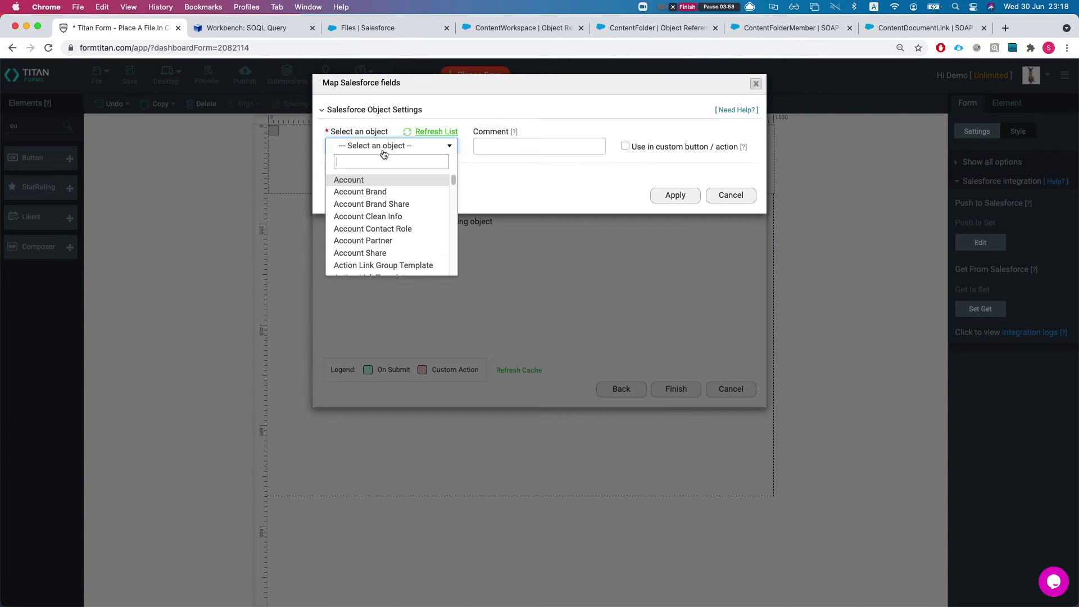
type("file")
left_click(342, 192)
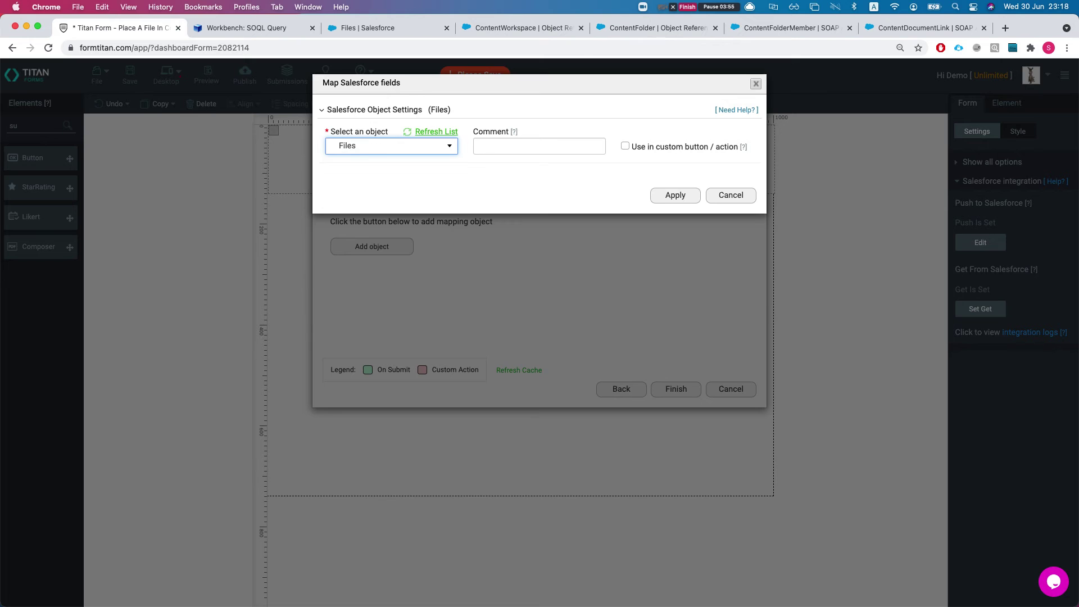
Comment the Files object 'create the file in salesofrce' and open its field mapping.
left_click(531, 147)
type("create the file in salesofrce")
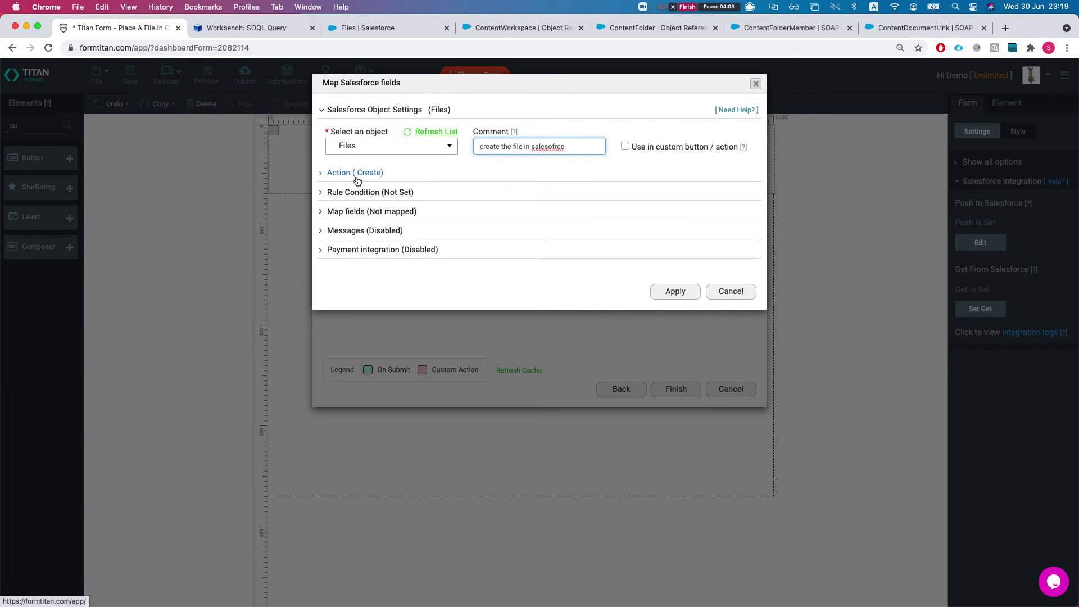
left_click(369, 212)
left_click(372, 264)
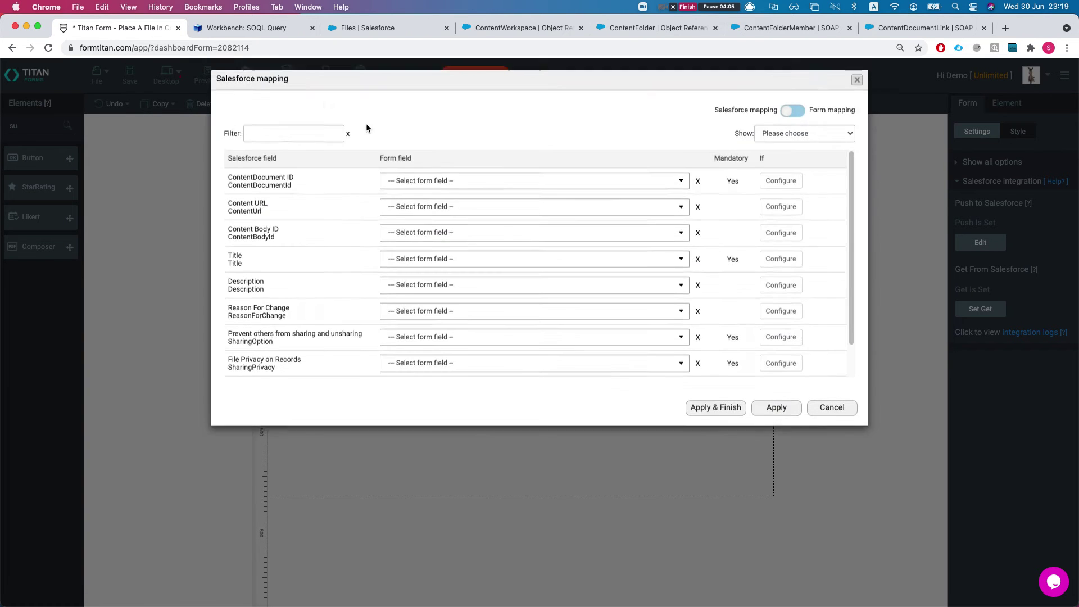
Map the Files object's Version Data field to the FileUpload form field and apply the Files create step.
left_click(305, 138)
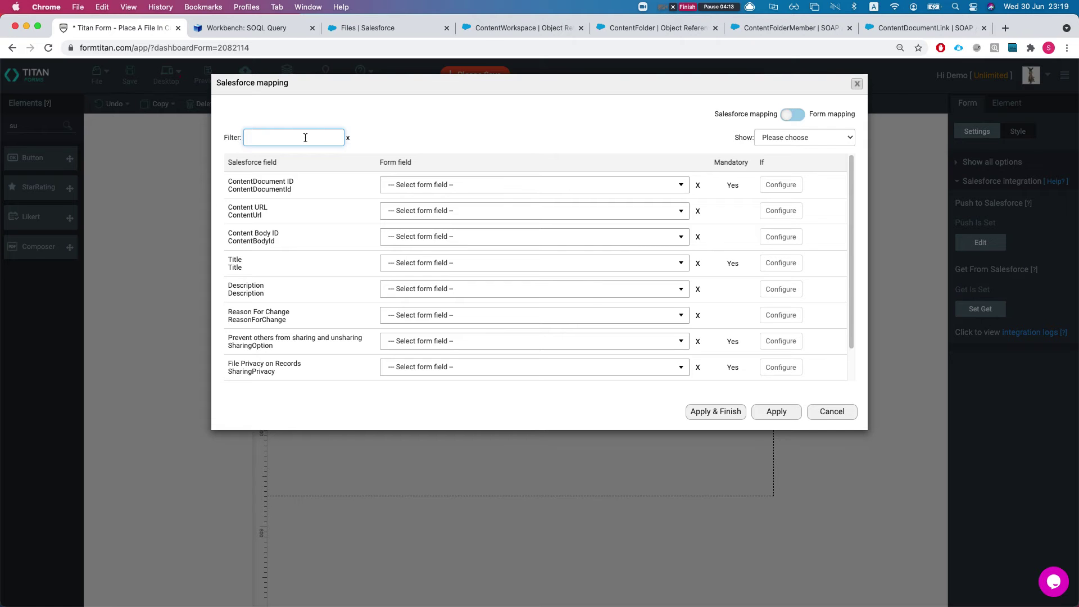
type("conte")
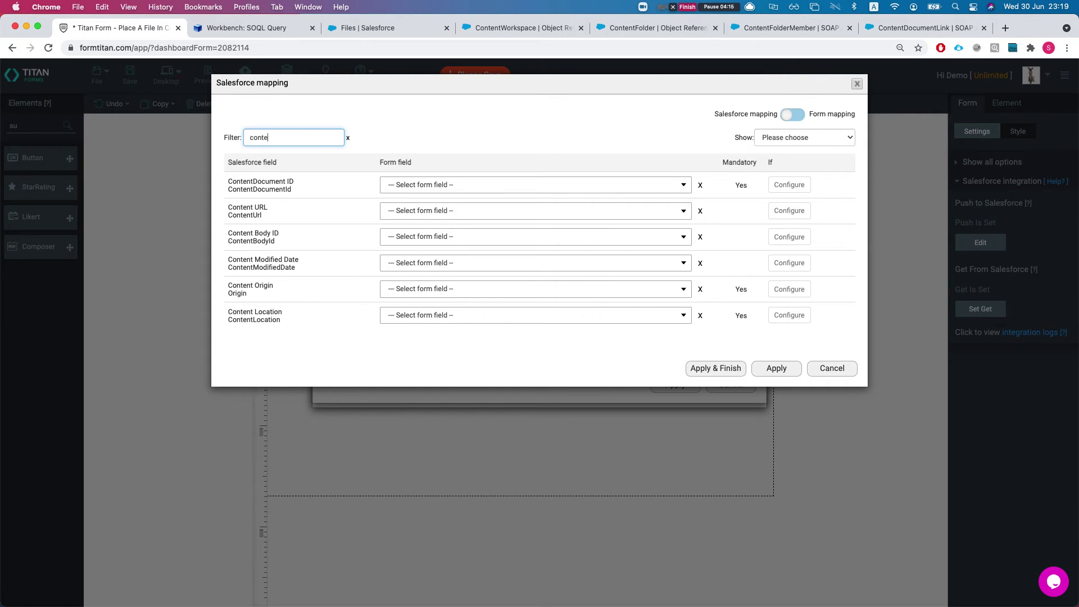
key("BackSpace")
key("BackSpace")
key("BackSpace")
key("BackSpace")
key("BackSpace")
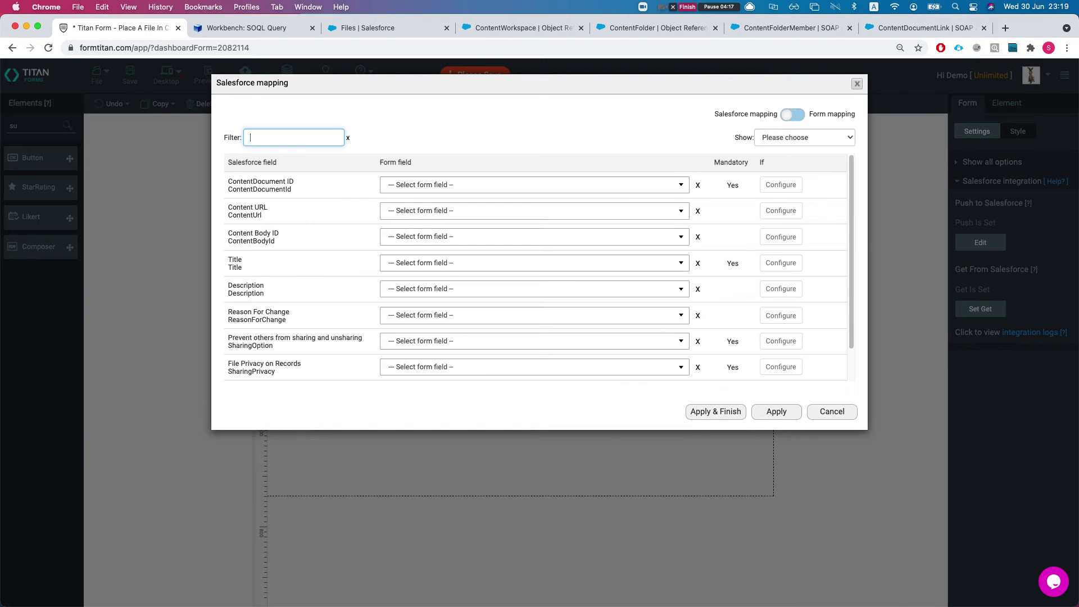
type("vers")
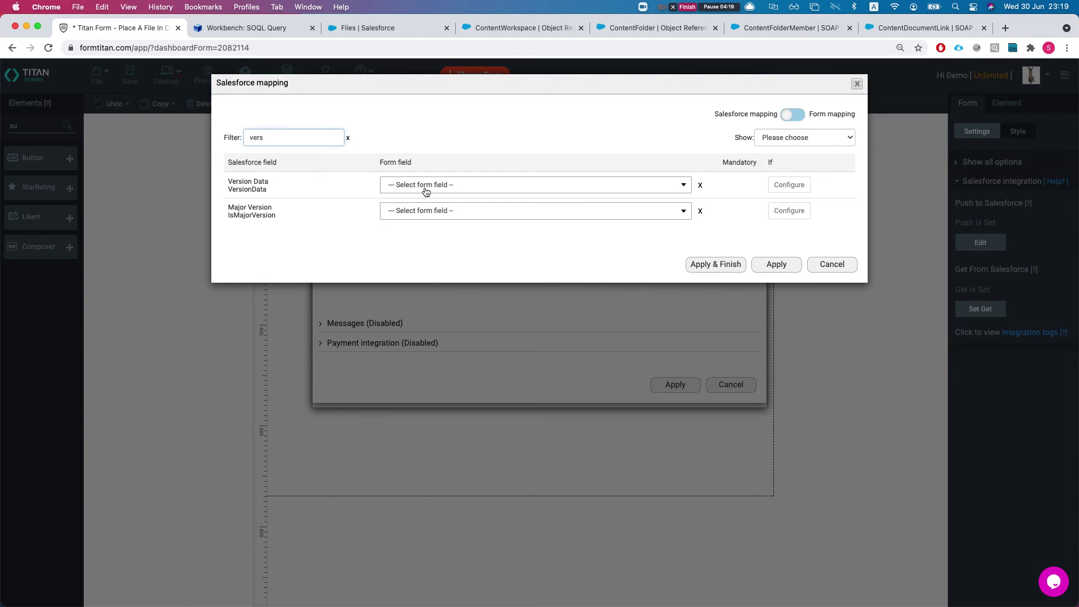
left_click(426, 192)
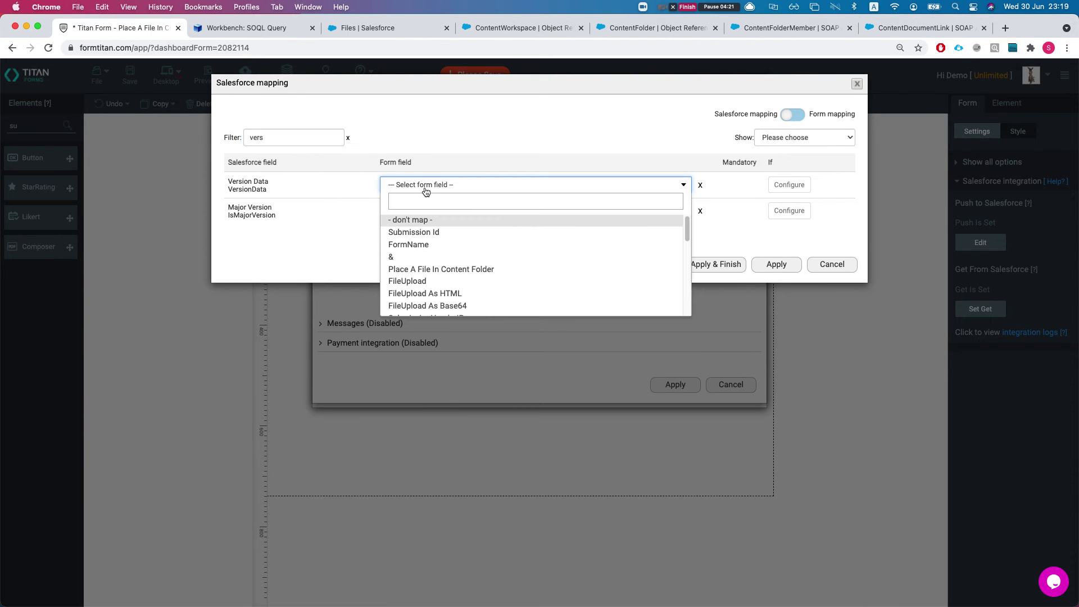
type("file")
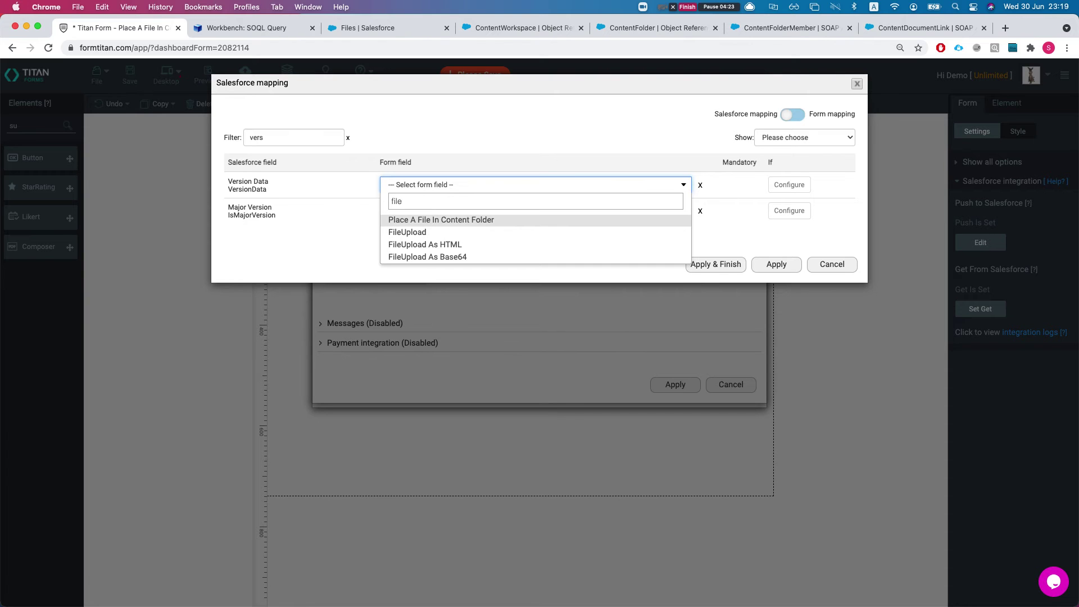
key("Down")
key("Return")
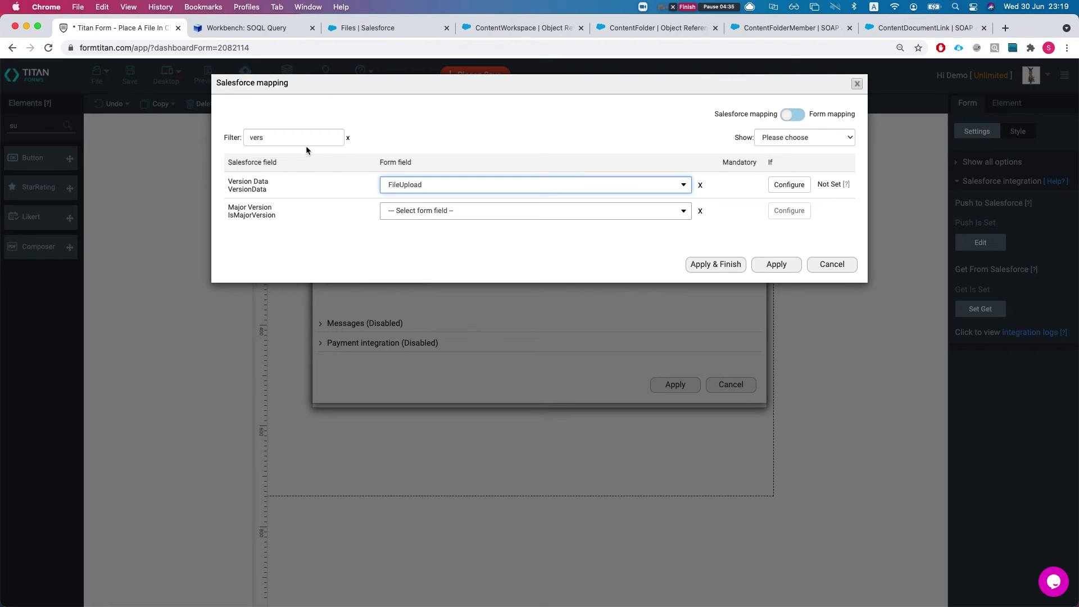
left_click(783, 265)
left_click(681, 385)
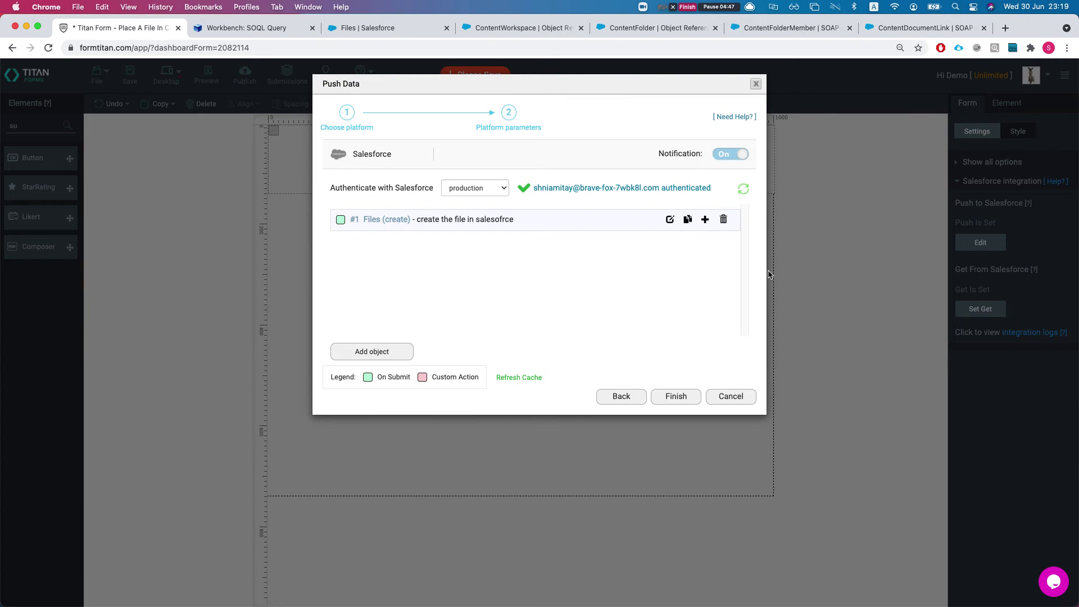
Add a Content Document Link child under the Files step, commented 'create cdl to the lib'.
left_click(705, 219)
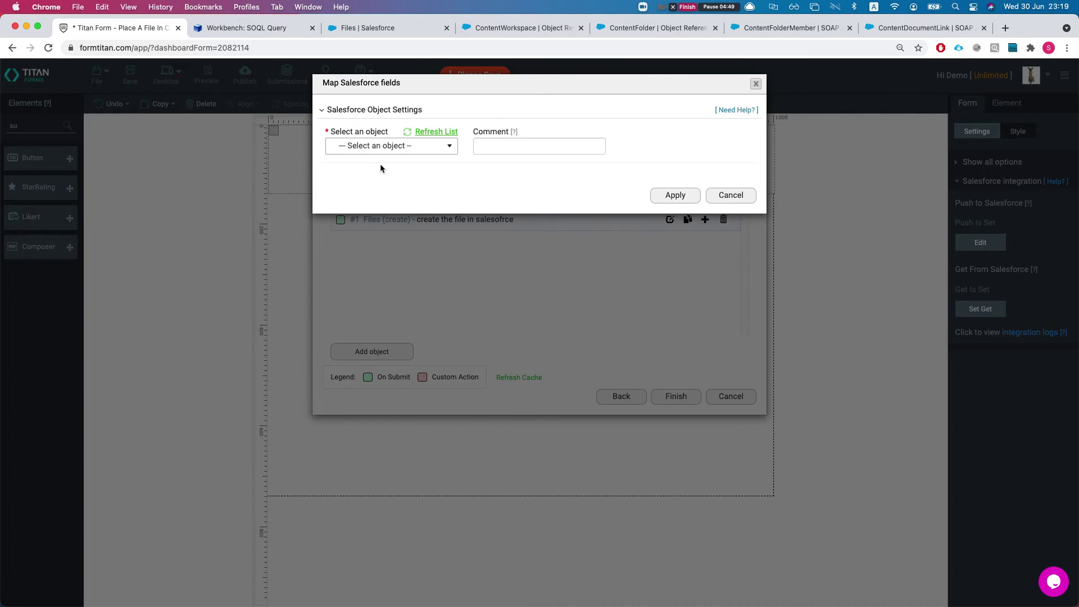
left_click(379, 147)
type("ci")
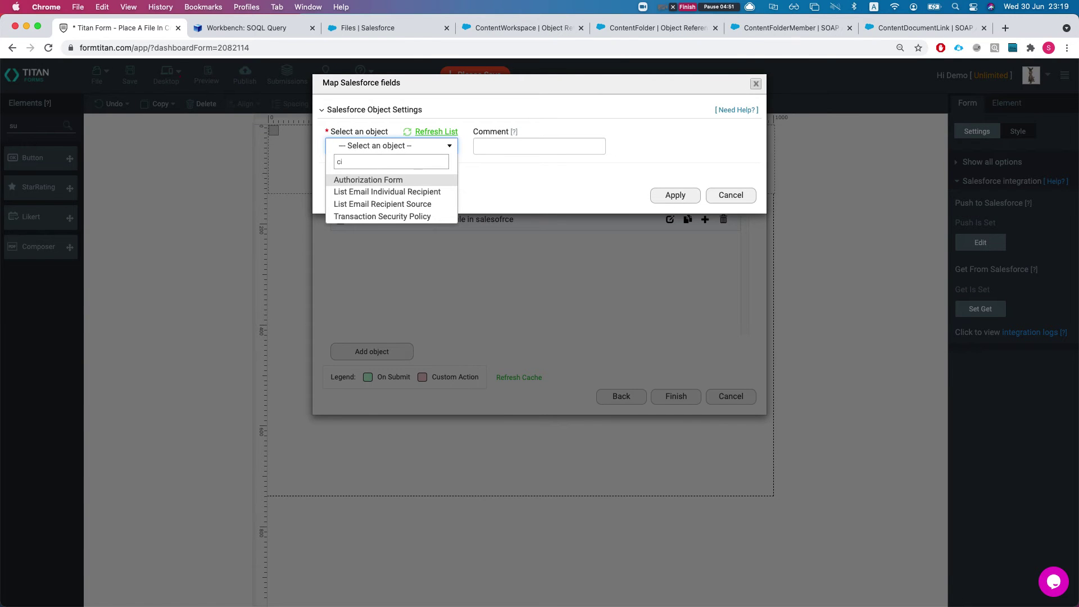
key("BackSpace")
type("ontentdo")
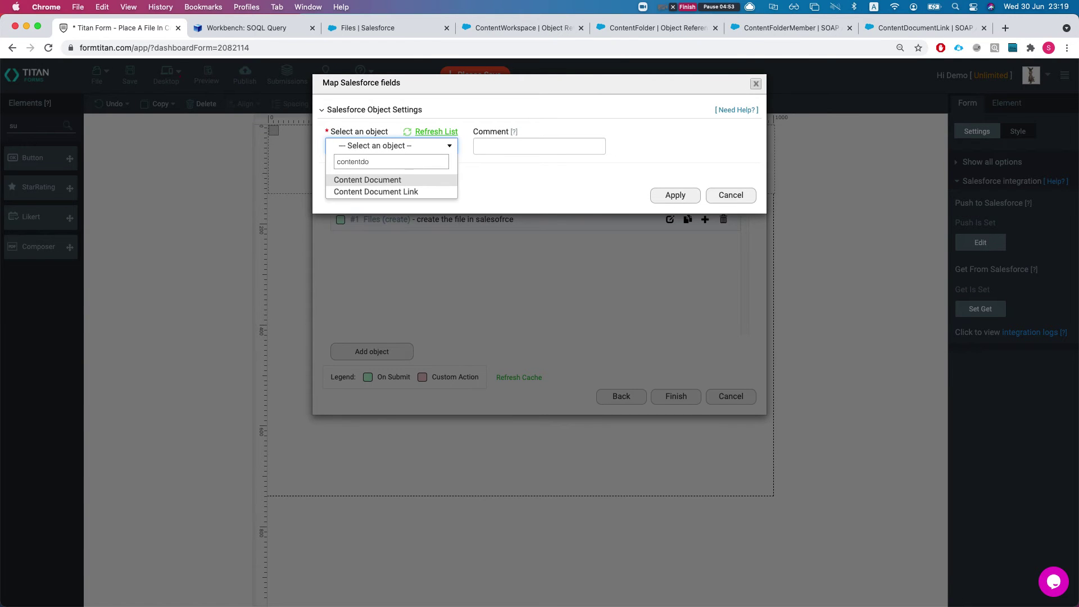
left_click(376, 191)
left_click(517, 148)
type("crf")
type("eate")
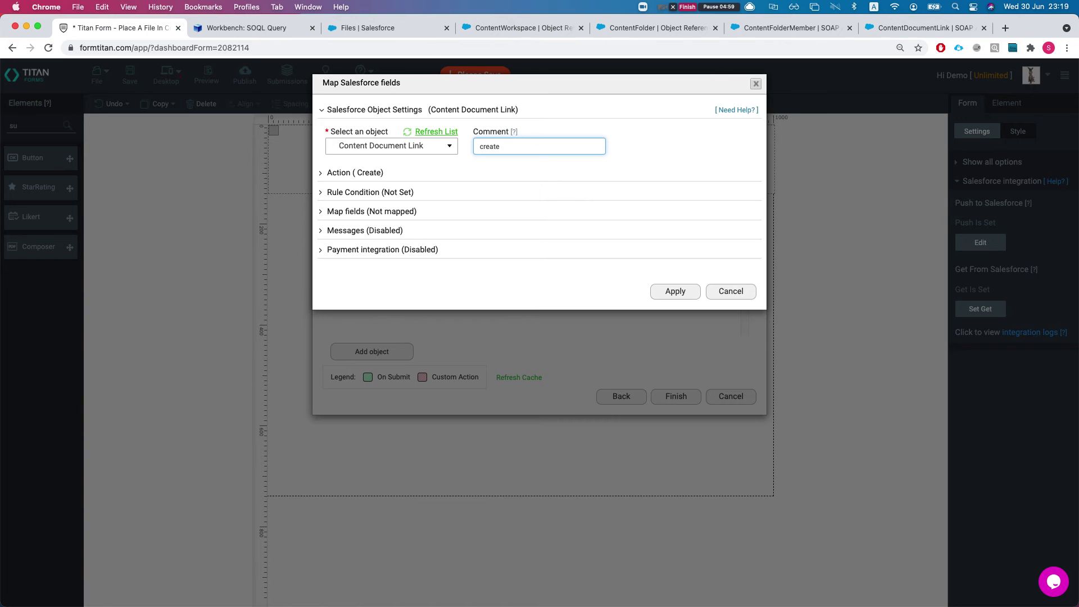
type(" cdl to the lib")
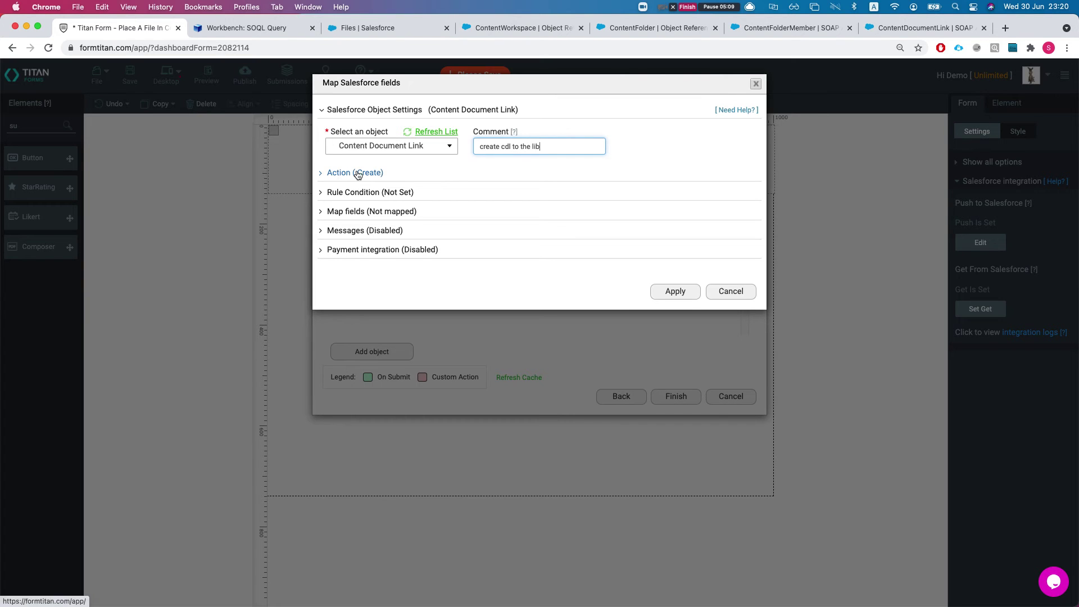
Map Linked Entity ID to Other, pasting the library's ID as its fixed value.
left_click(357, 211)
left_click(375, 262)
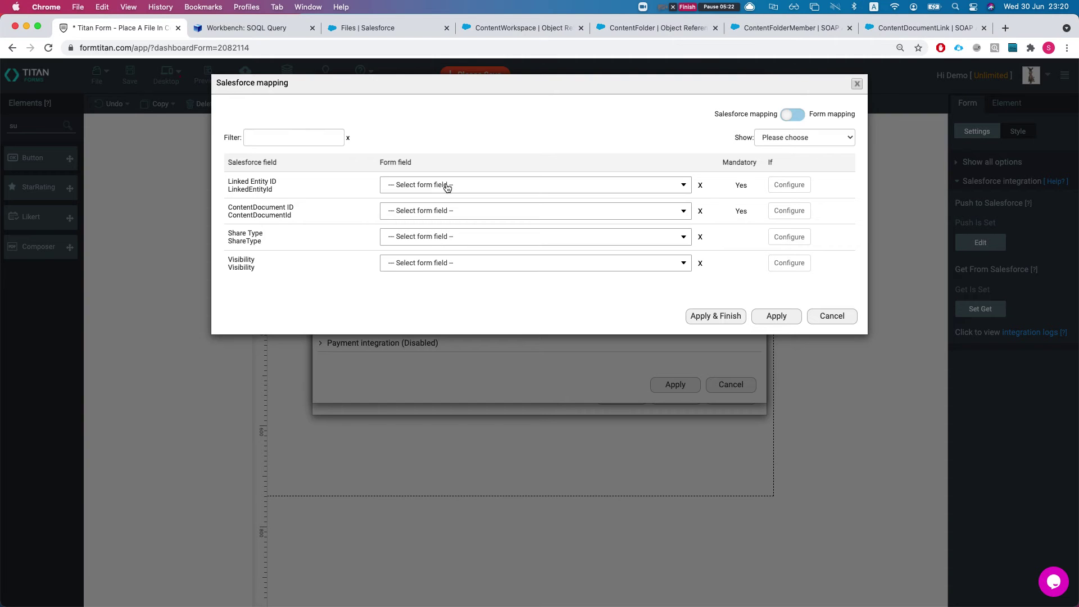
left_click(447, 186)
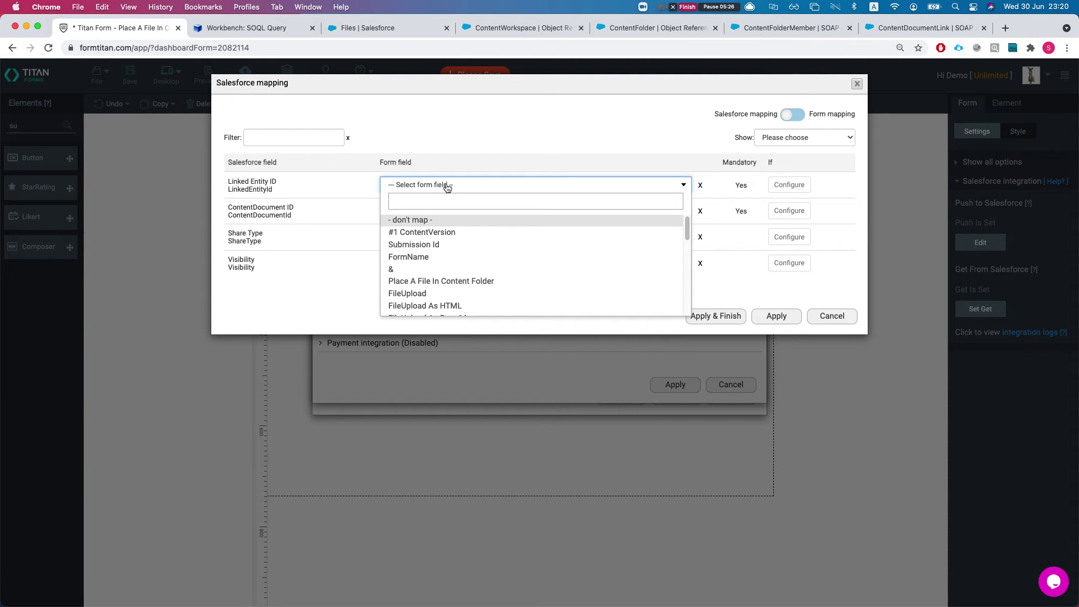
type("other")
key("Return")
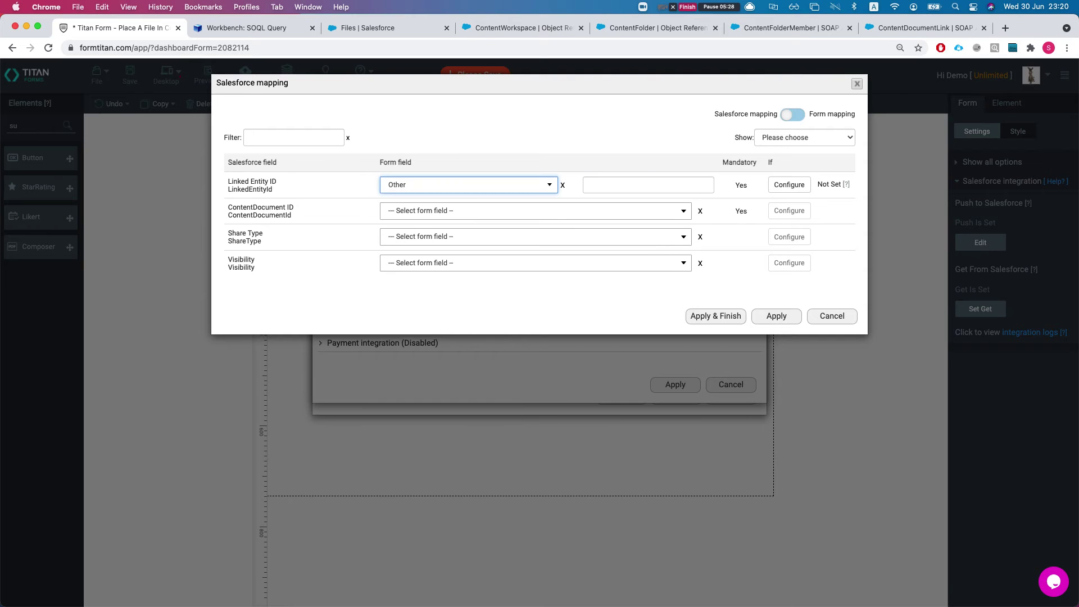
left_click(669, 186)
type("0581t000000HXoYAAW")
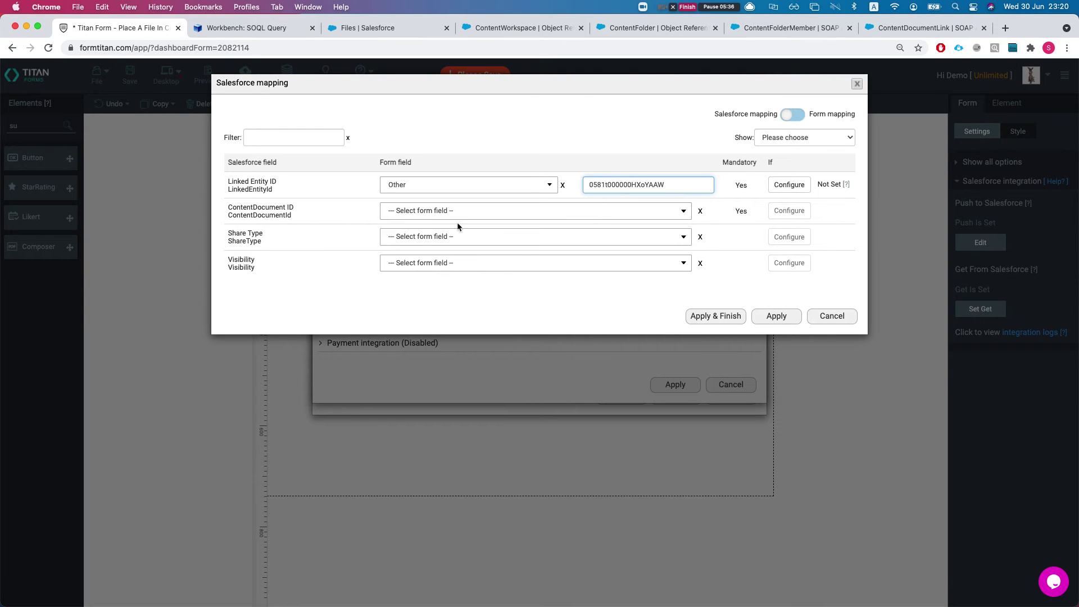
Map ContentDocument ID to the #1 ContentVersion record's ContentDocument ID.
left_click(433, 212)
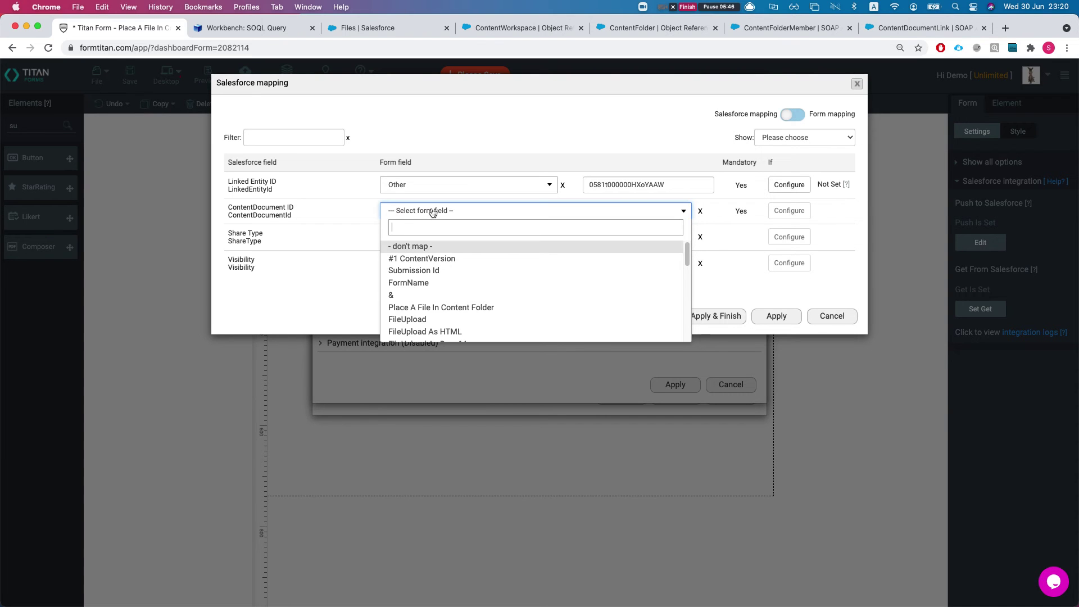
type("conte")
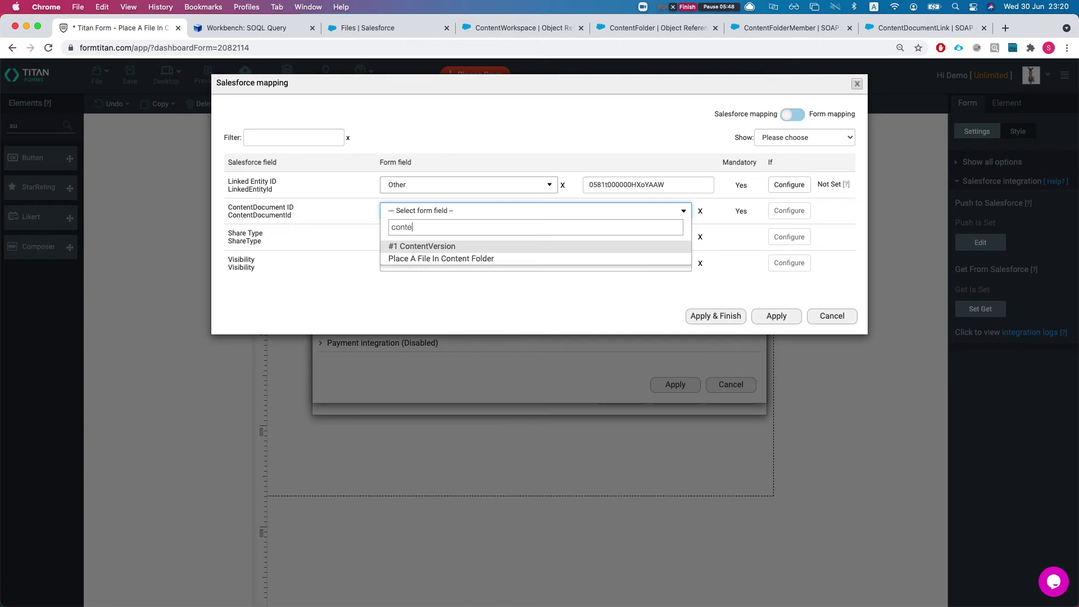
key("Return")
left_click(640, 211)
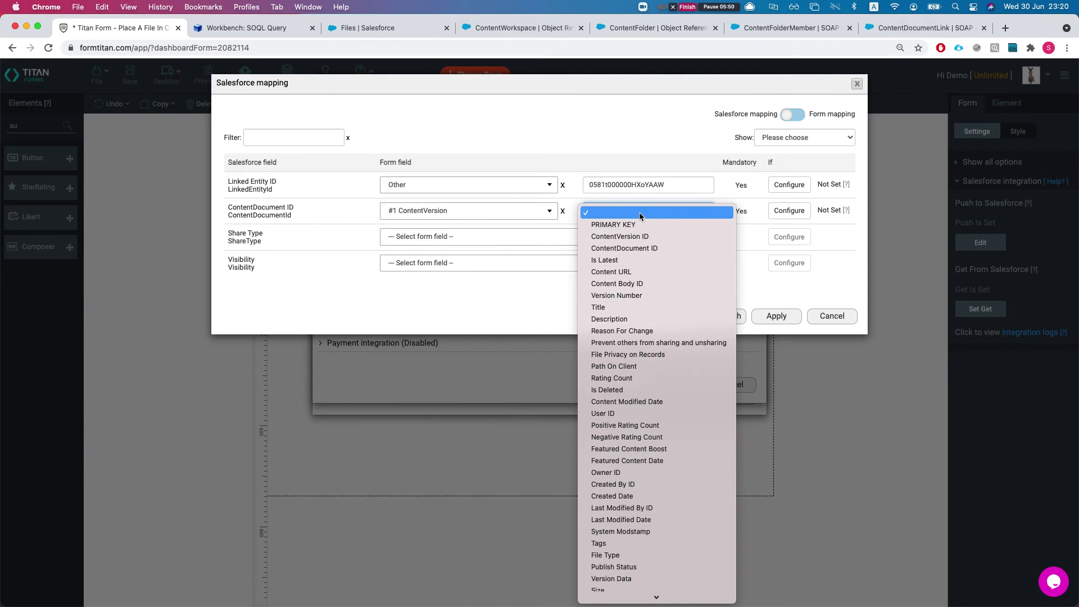
key("Down")
key("Down")
key("Down")
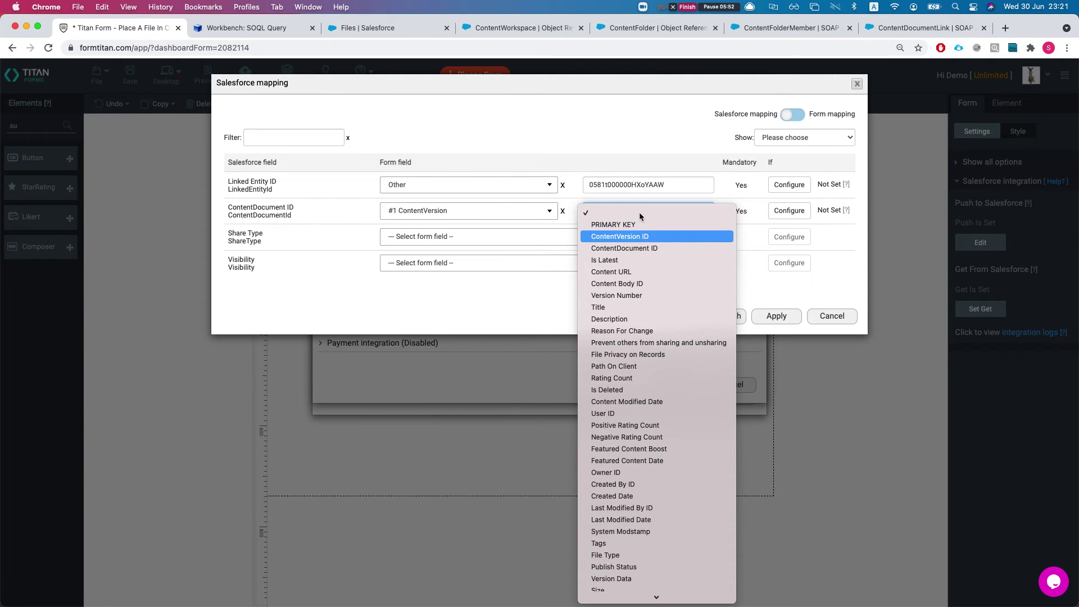
key("Return")
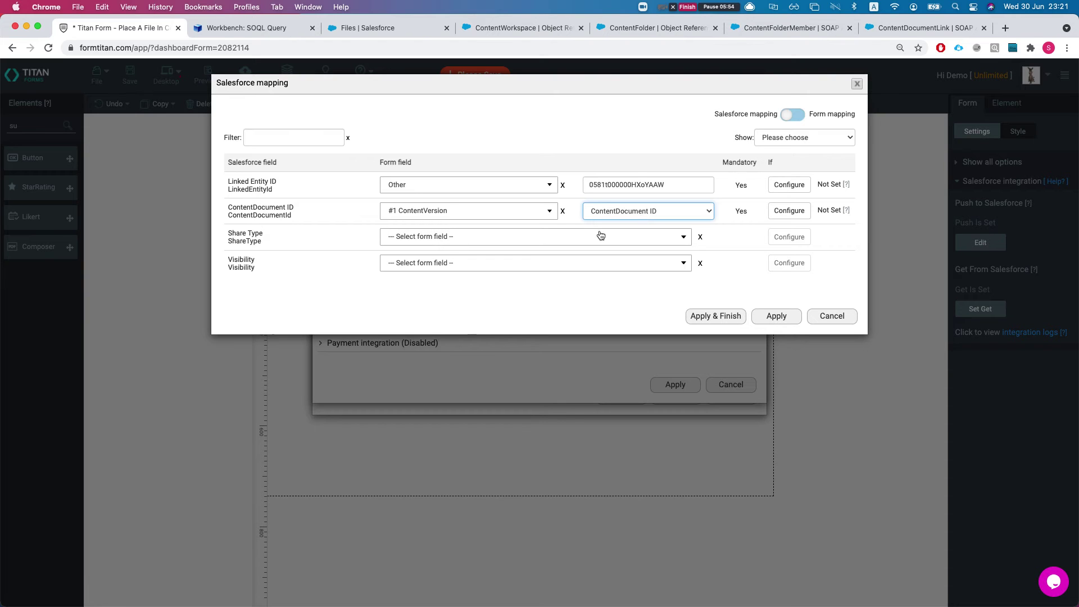
Set Share Type to Other with value 'I' and apply the field mapping.
left_click(481, 236)
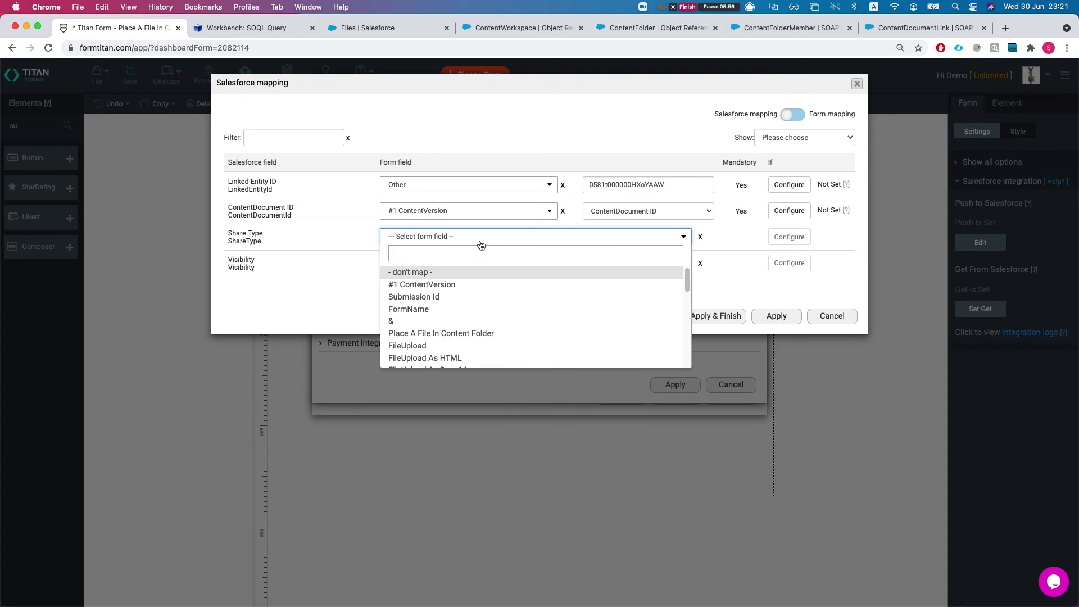
type("other")
key("Return")
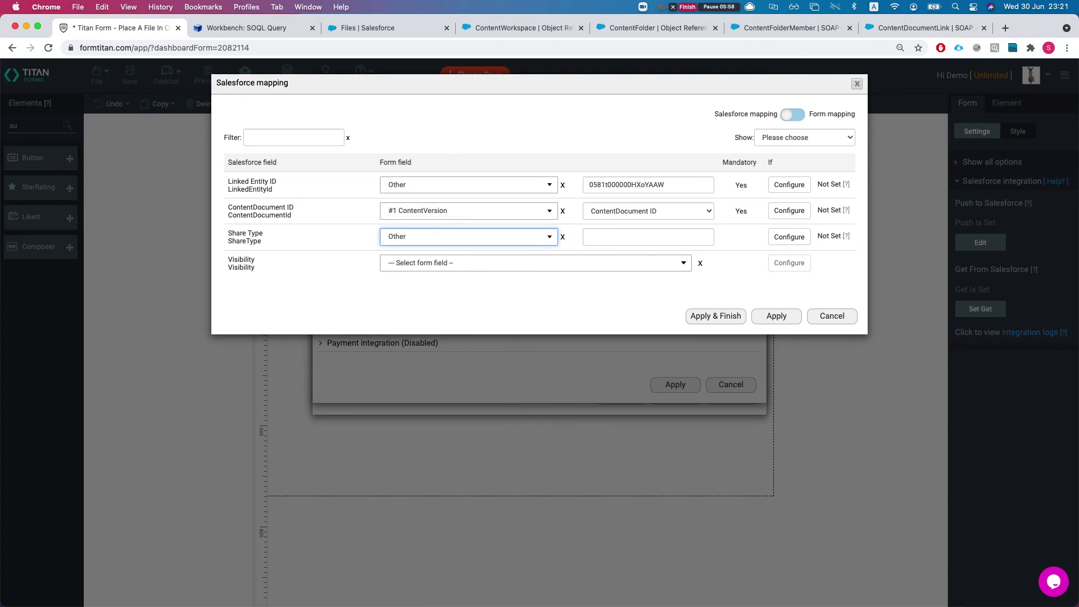
left_click(668, 238)
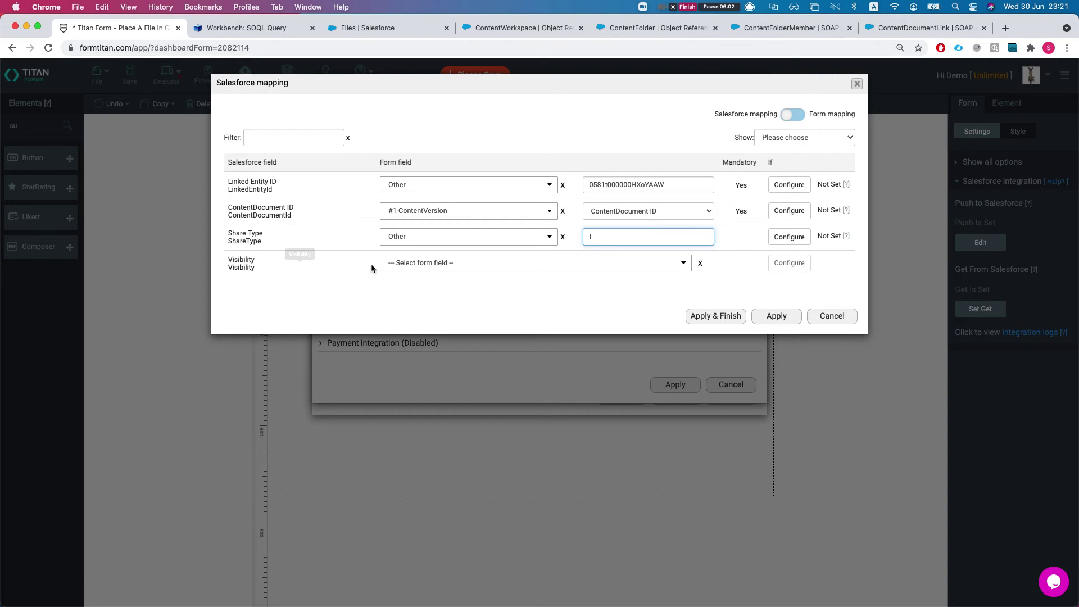
left_click(352, 285)
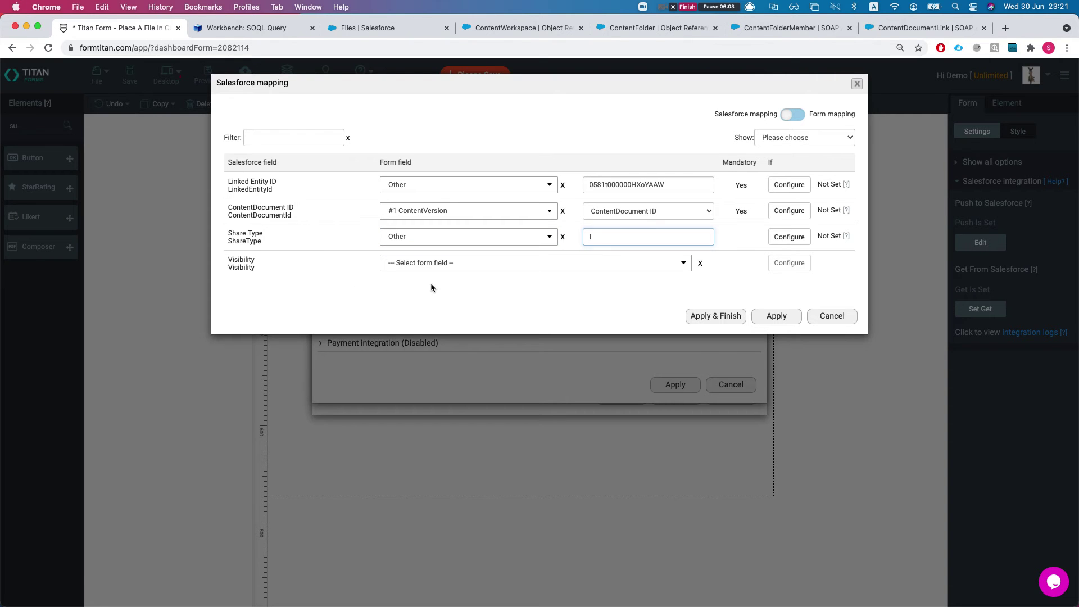
left_click(767, 318)
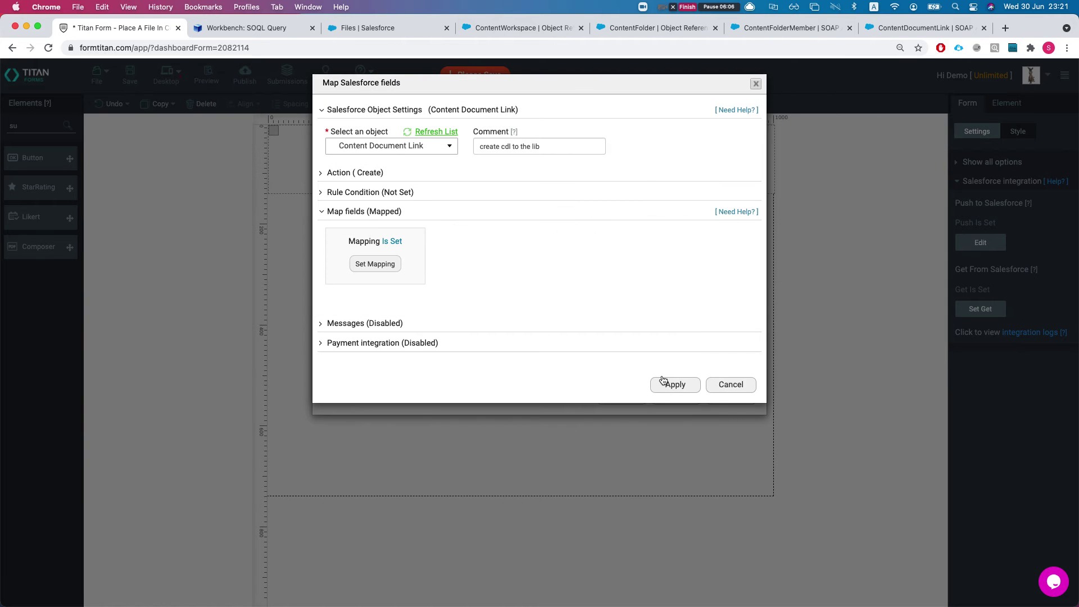
Save Content Document Link as step #1.1 and search 'content folde' for a new child object.
left_click(670, 384)
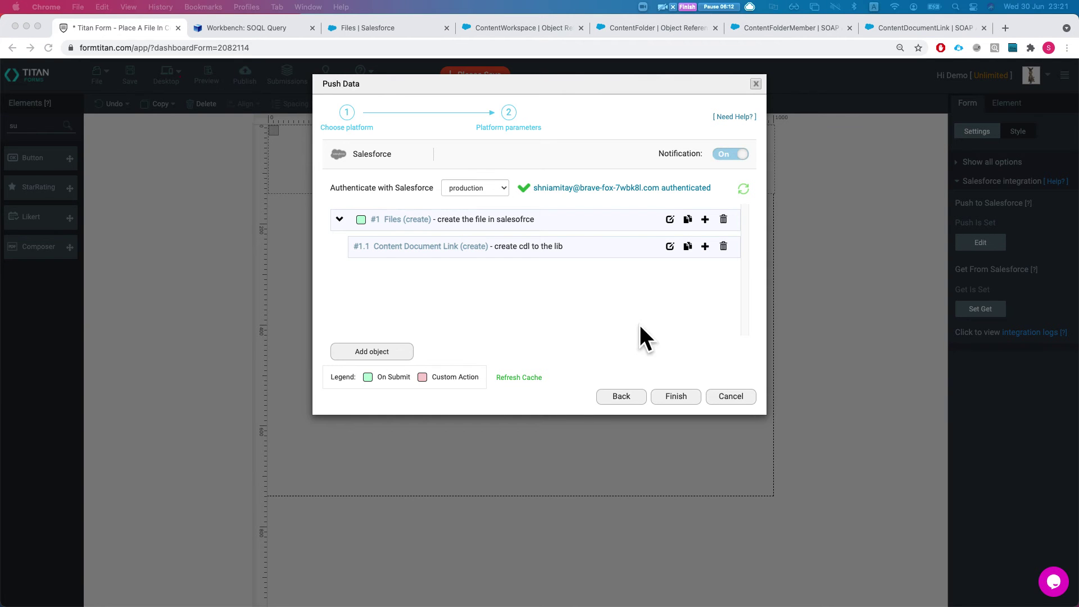
left_click(705, 249)
left_click(706, 251)
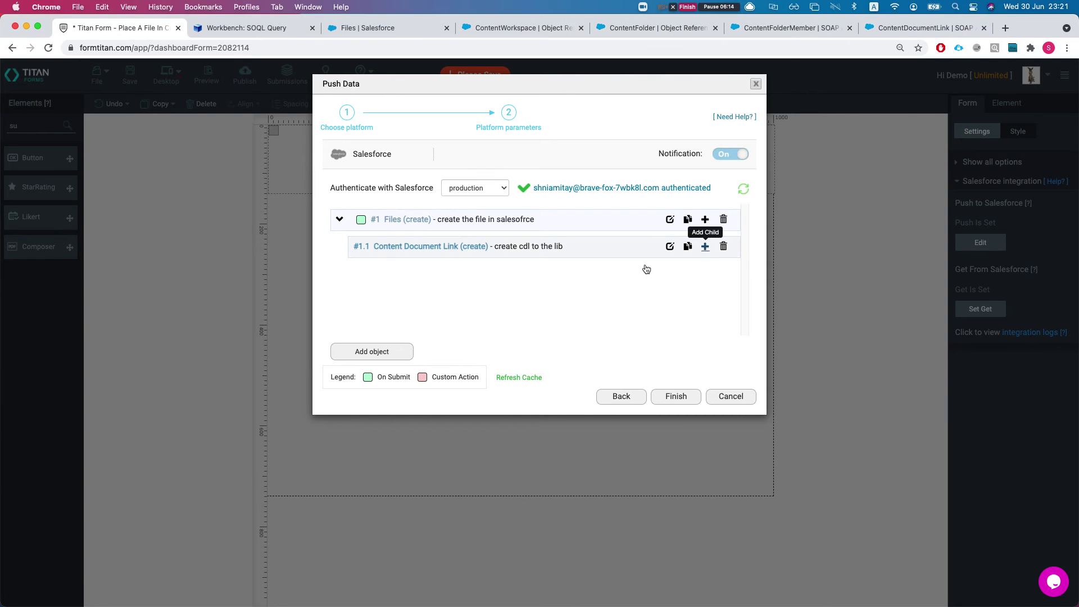
left_click(382, 148)
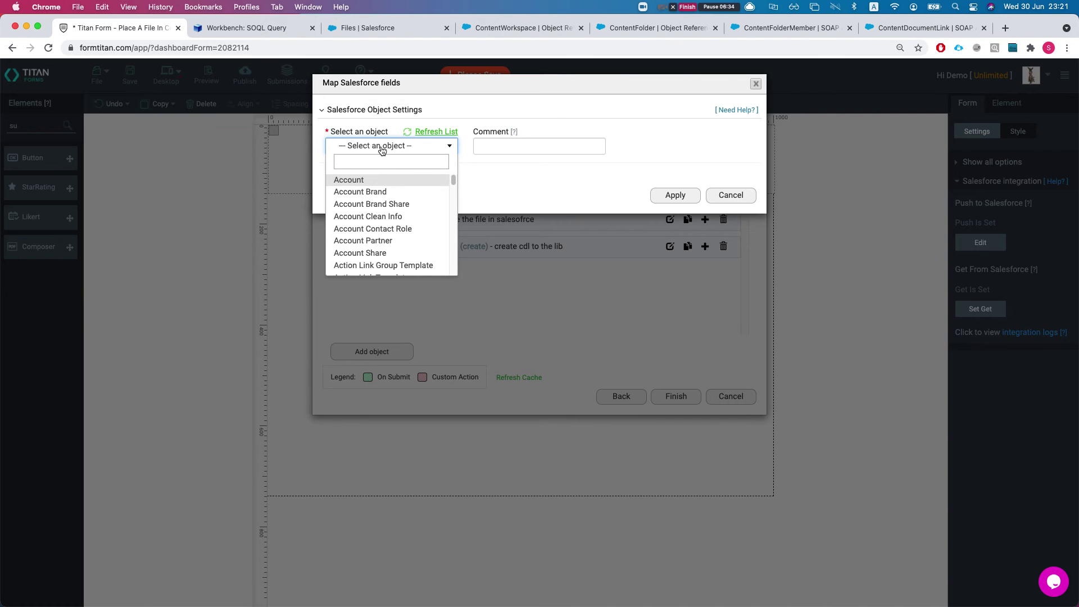
type("content folde")
Choose Content Folder Member as the object, commented 'update it to the desired folder'.
key("Down")
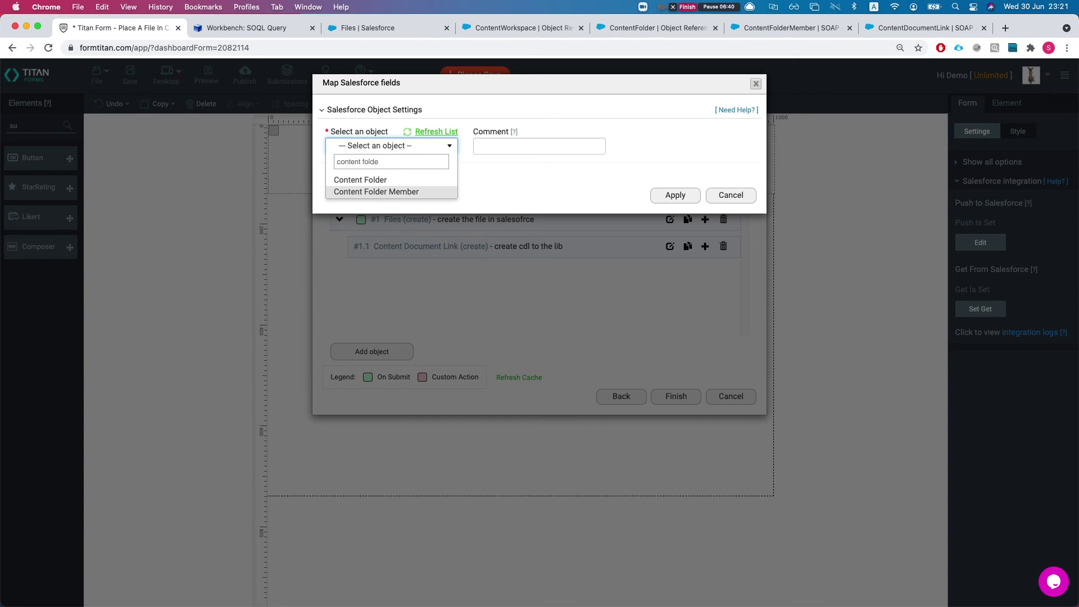
key("Return")
left_click(489, 148)
type("update it to the desierd ")
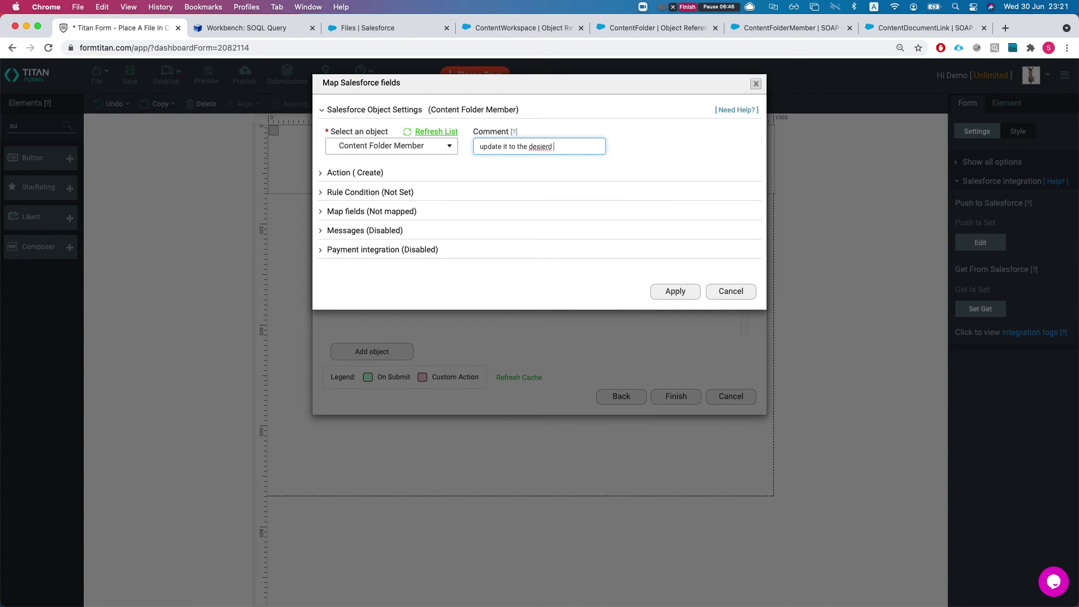
type("folder")
right_click(540, 147)
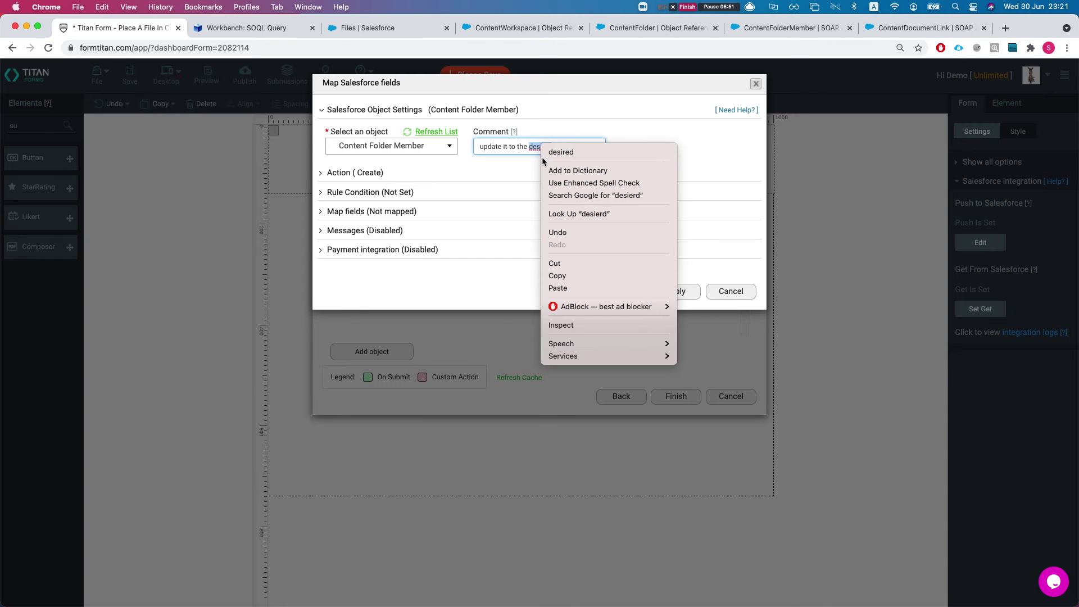
Set the step's action to Update, taking the ID from the last match.
left_click(360, 175)
left_click(381, 212)
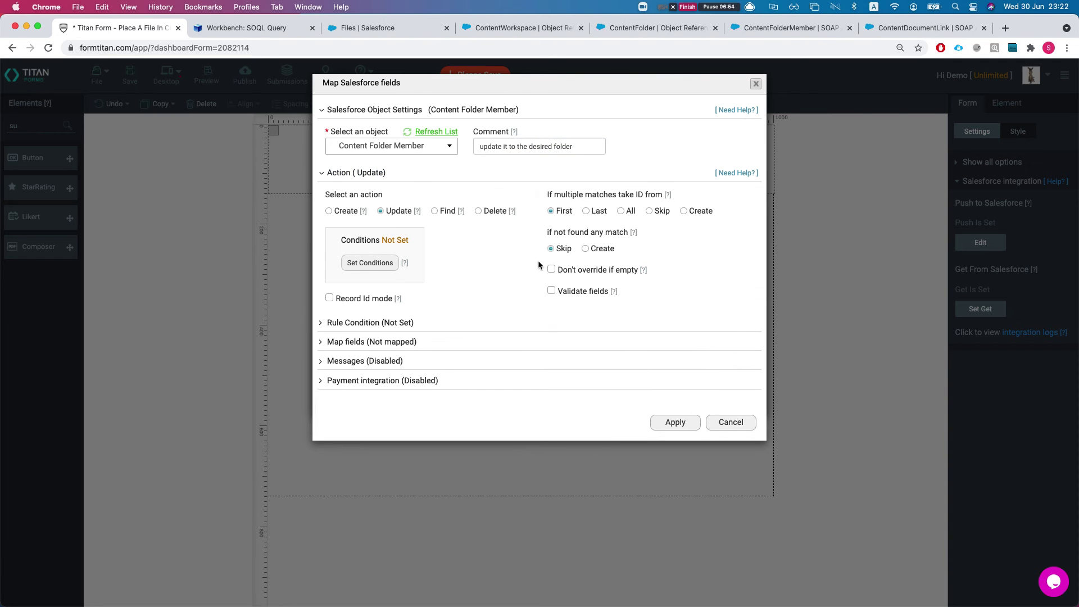
double_click(594, 214)
In the Content Folder Member field mapping, source Parent Content Folder ID from Other.
left_click(387, 343)
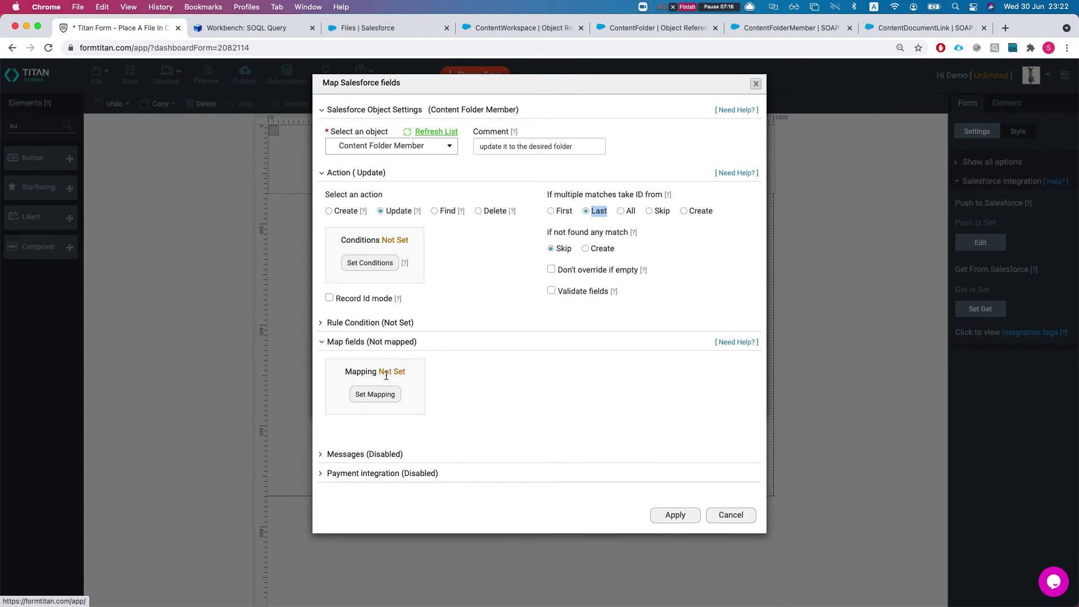
left_click(389, 396)
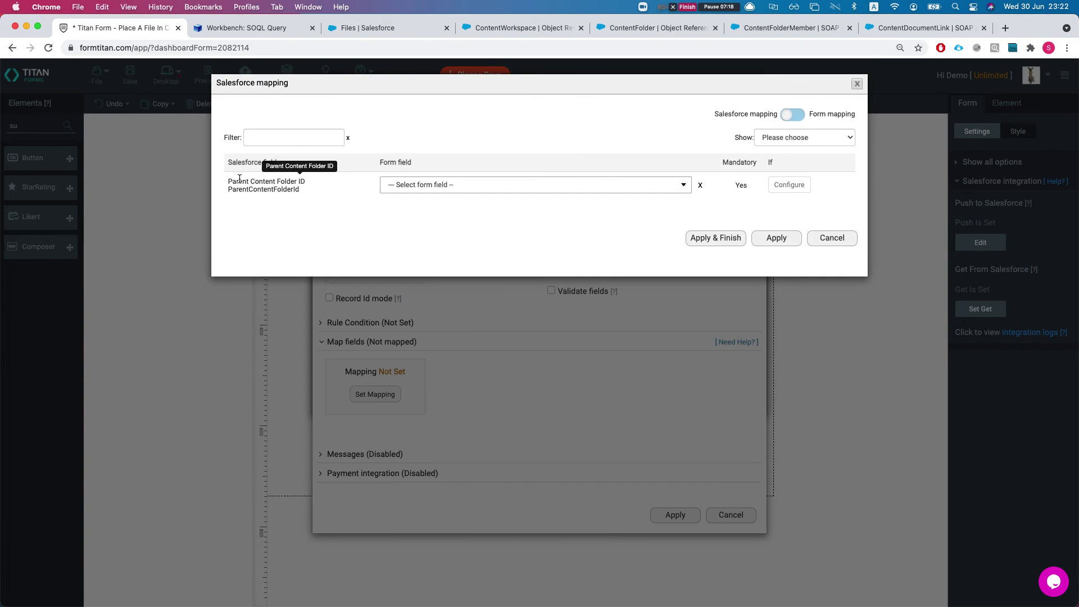
left_click_drag(233, 182, 308, 186)
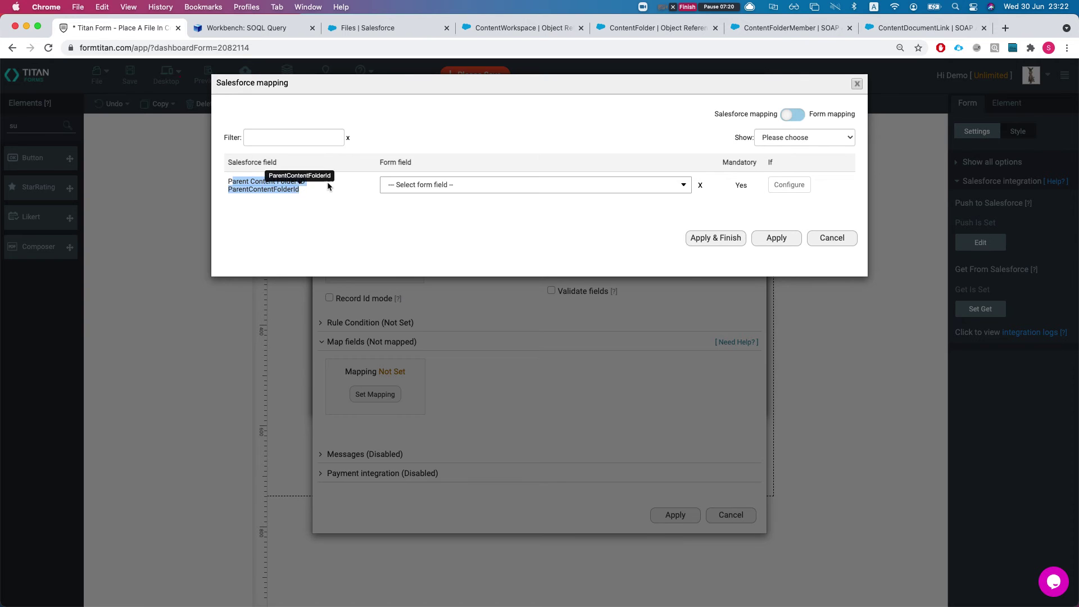
left_click(298, 188)
left_click(441, 190)
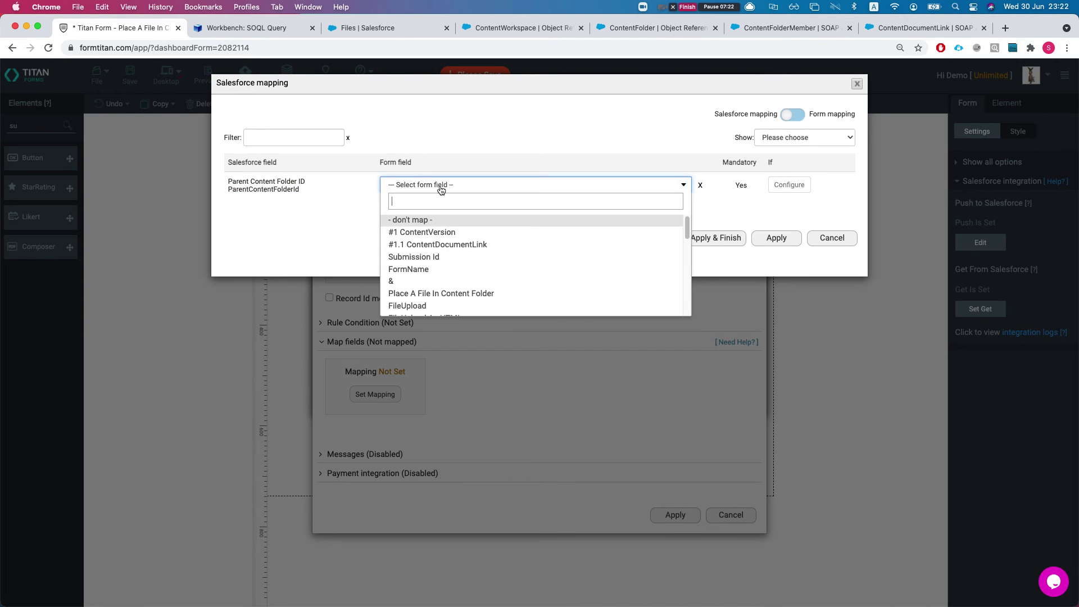
type("other")
key("Return")
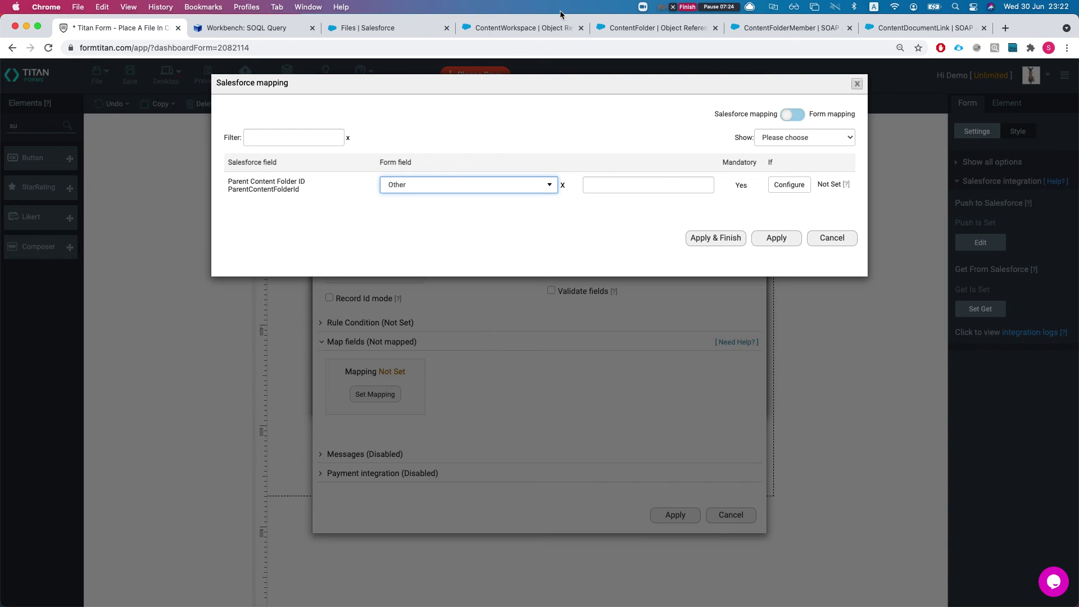
left_click(626, 30)
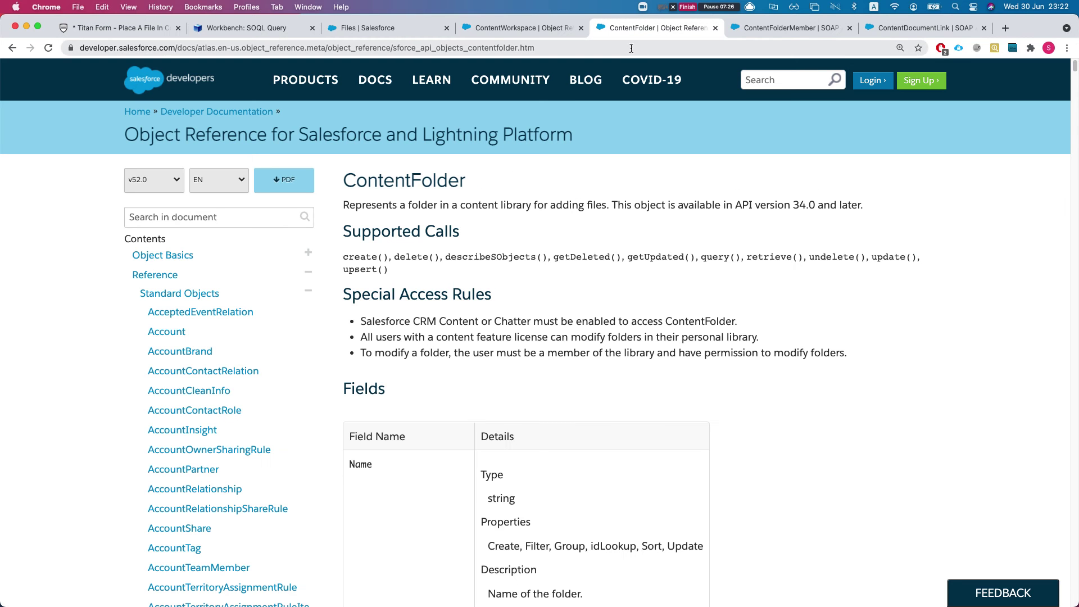
left_click(121, 27)
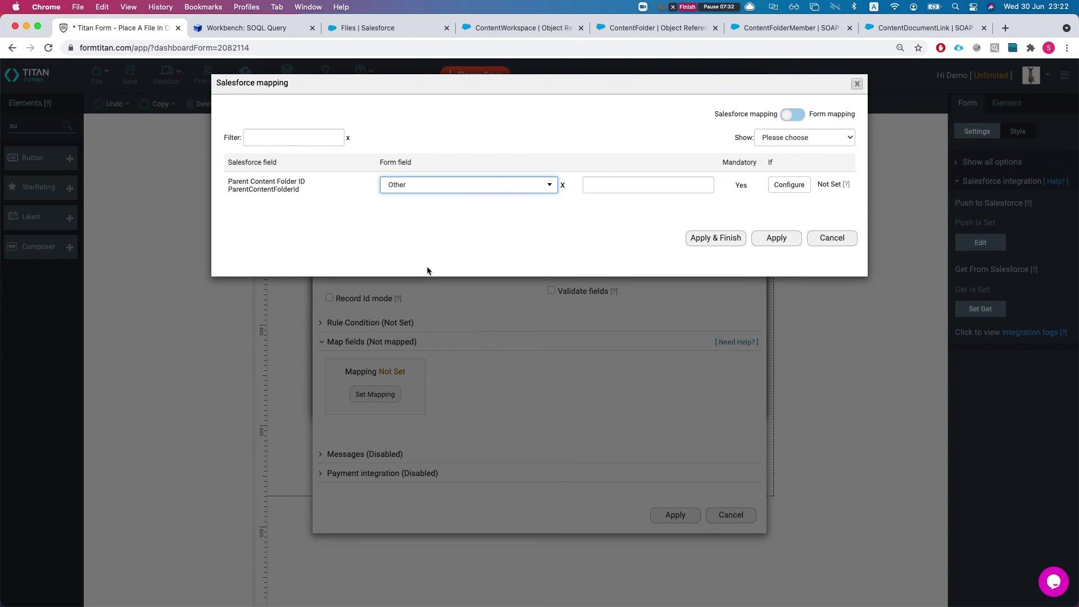
Duplicate the Workbench query page and set ContentFolder as the query object.
left_click(258, 30)
right_click(256, 24)
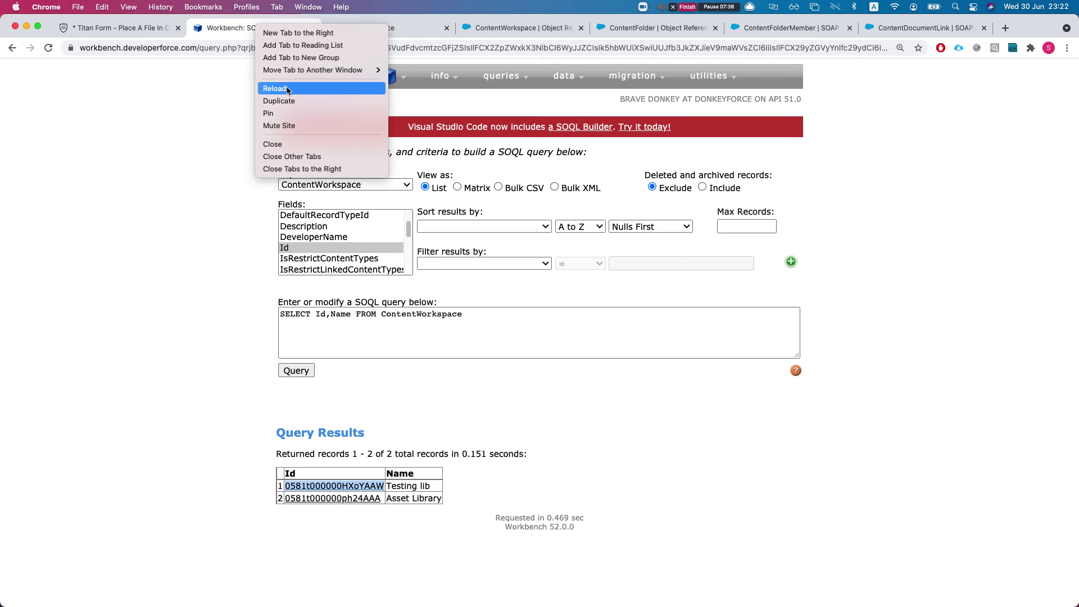
left_click(279, 102)
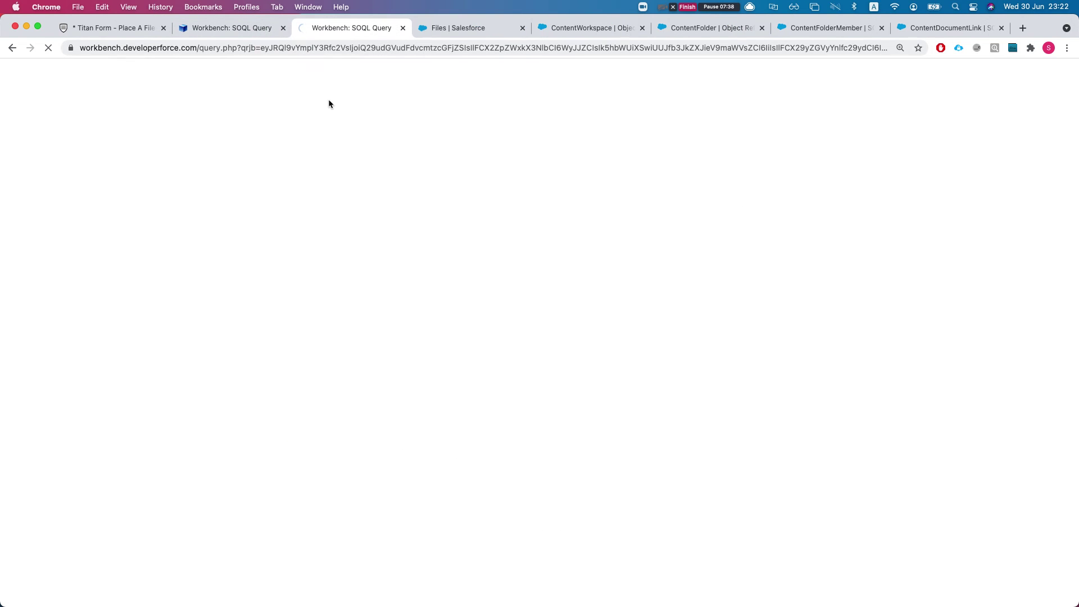
left_click(332, 186)
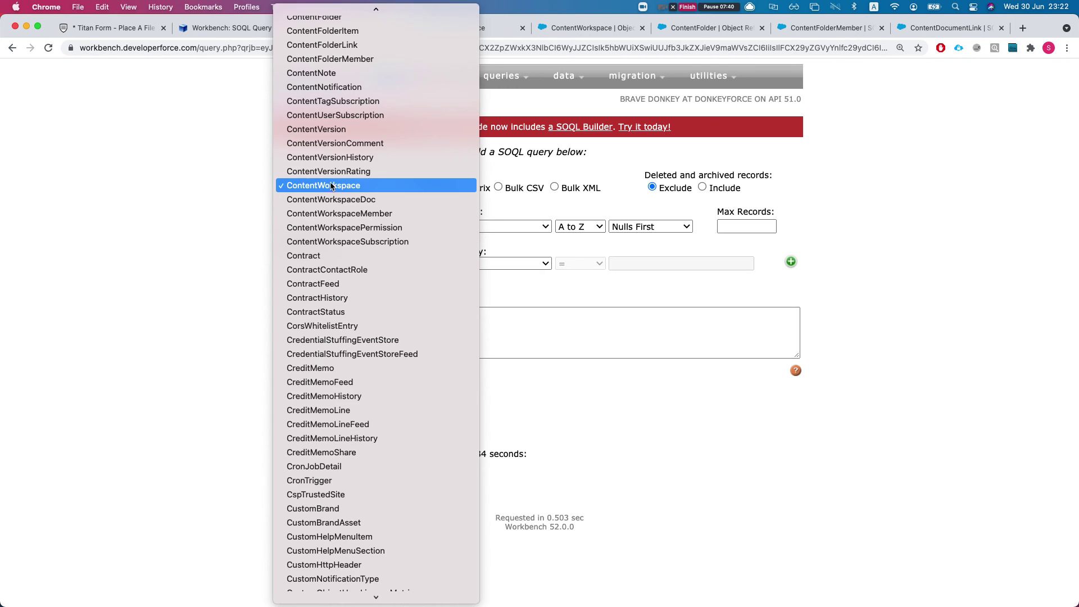
type("contentdocuments")
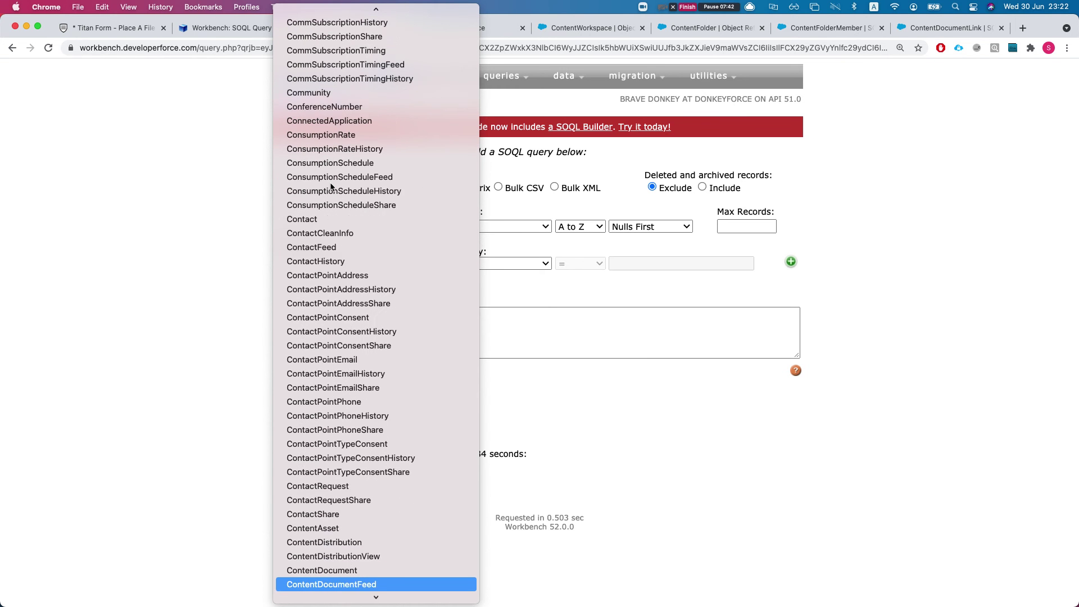
key("Down")
key("Return")
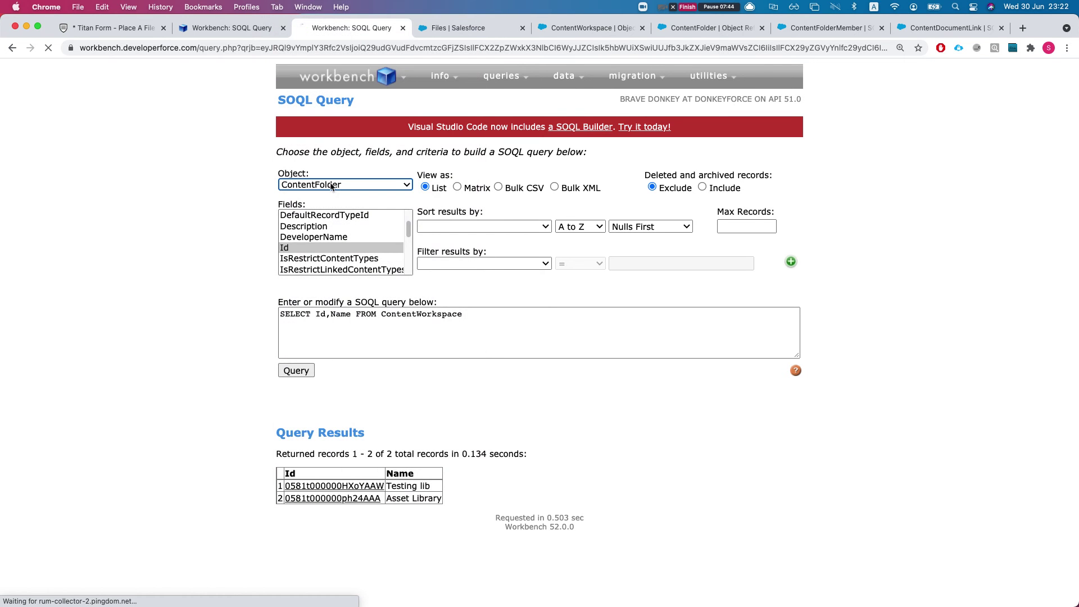
Query ContentFolder's Id and Name, listing 7 folders, then go back to Salesforce Files.
scroll(337, 242, "down", 3)
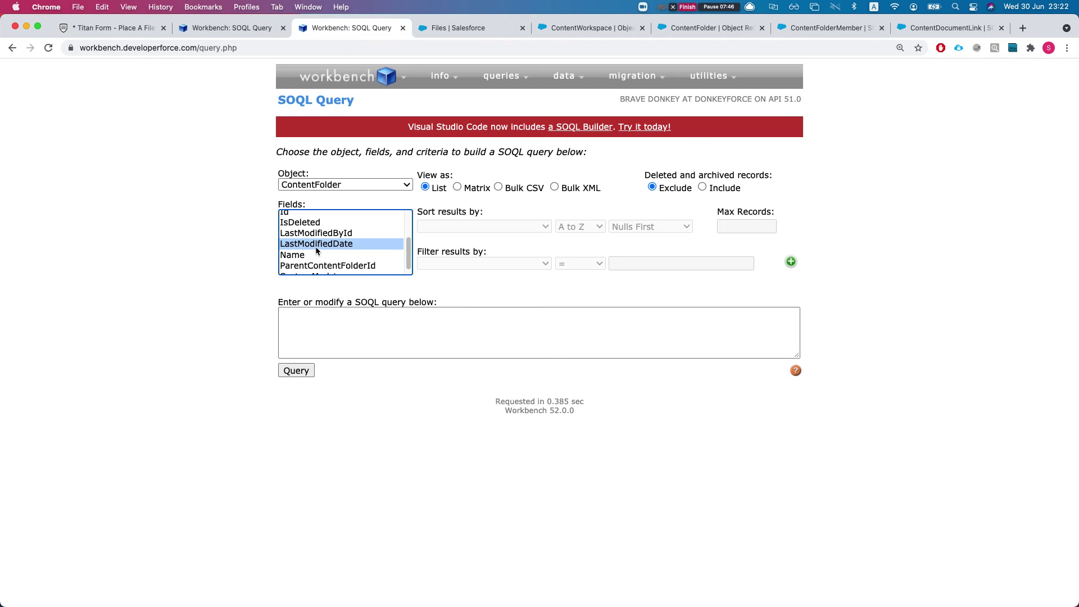
left_click(316, 244)
left_click(316, 255)
scroll(314, 256, "up", 1)
left_click(303, 220, "super")
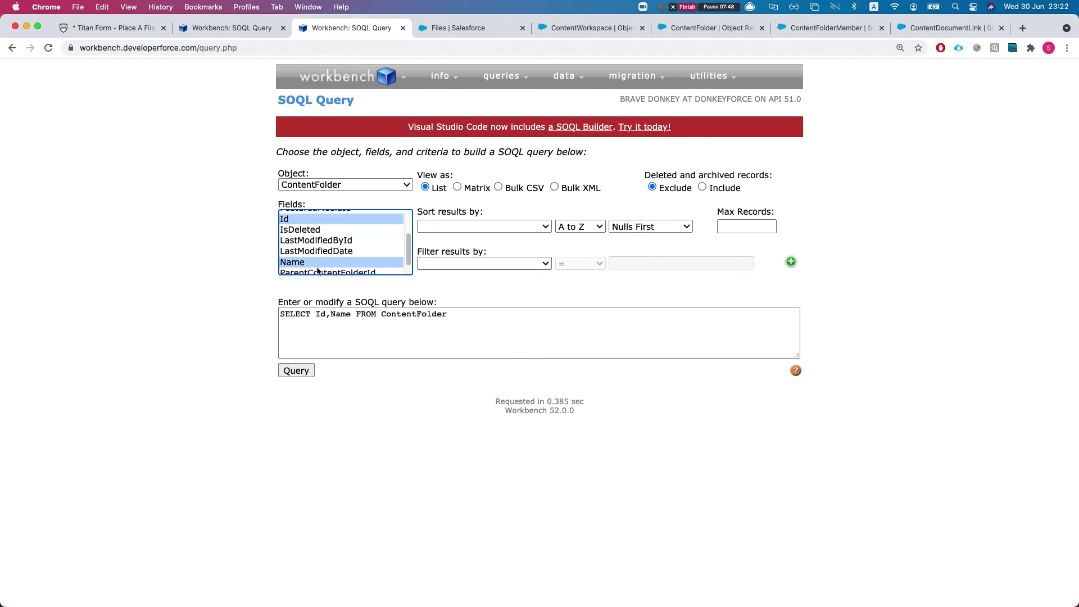
left_click(296, 371)
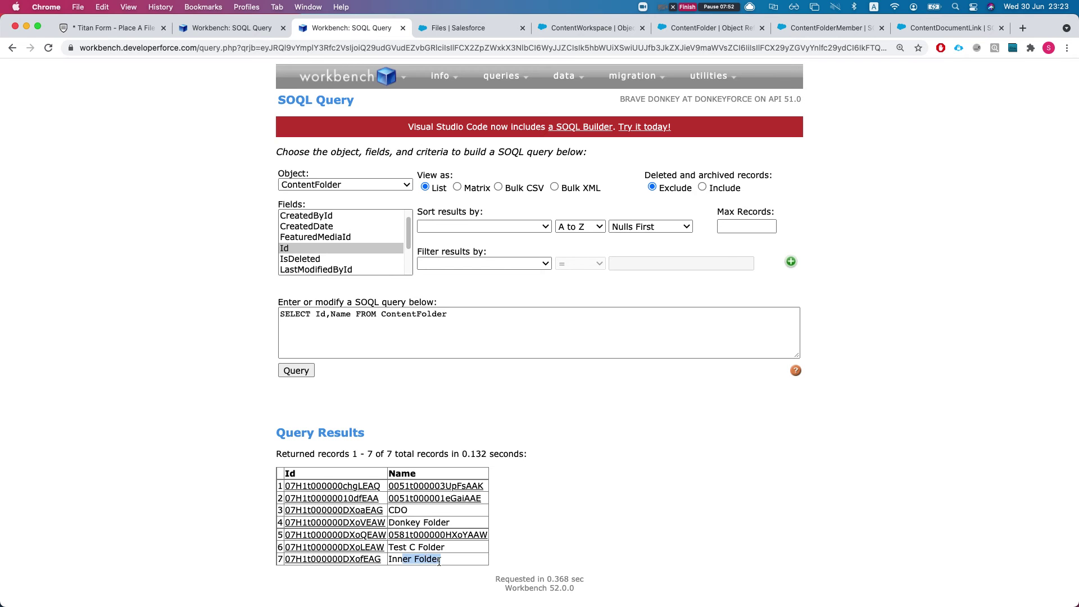
left_click(458, 28)
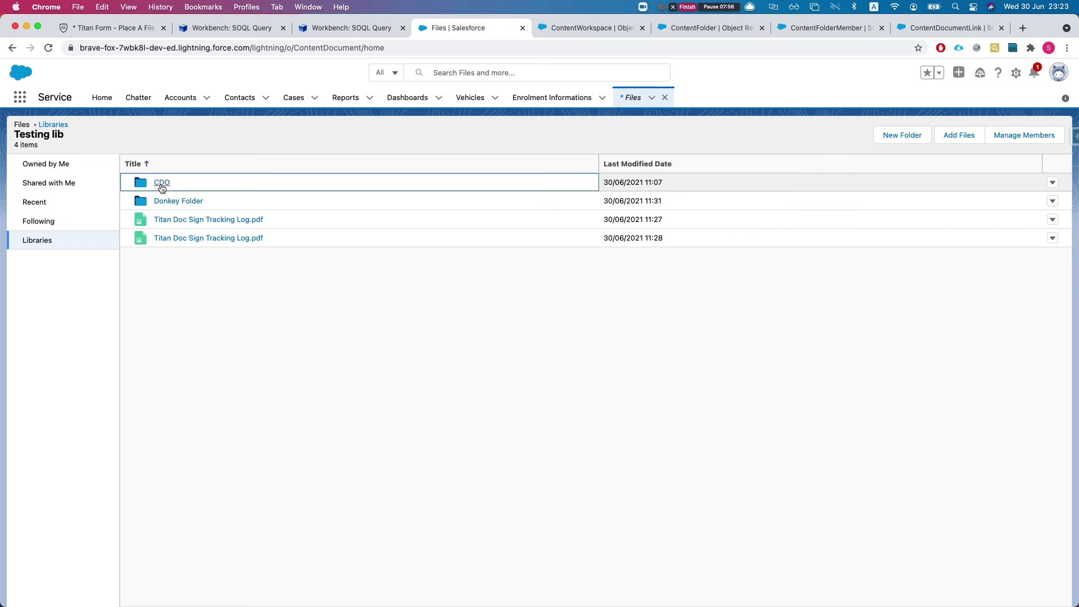
Create a Baby D folder in Donkey Folder and rerun the ContentFolder query, now returning 8 records.
left_click(179, 202)
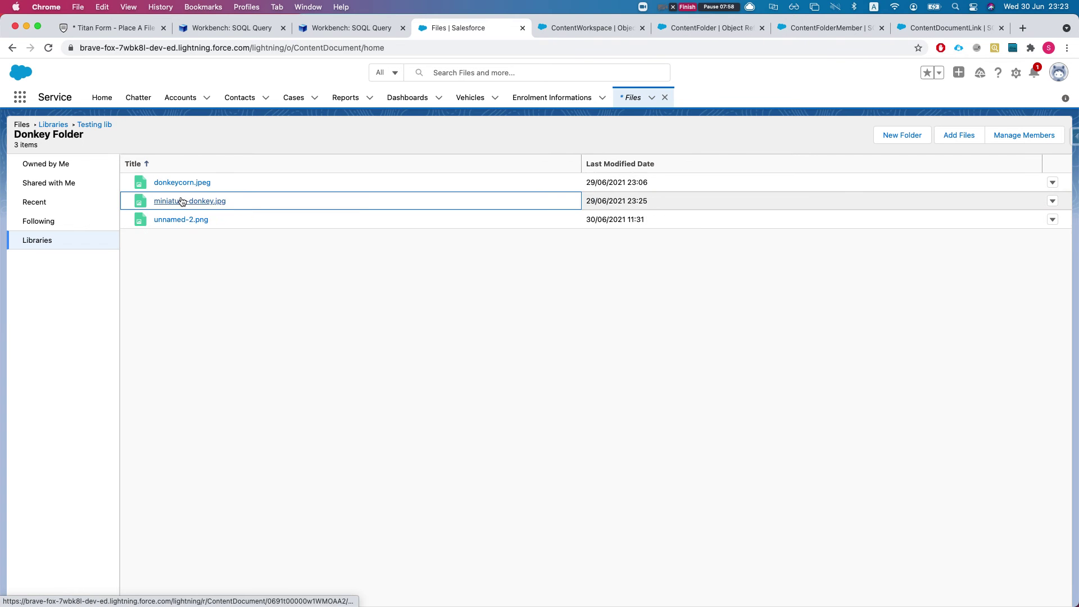
left_click(187, 203)
left_click(963, 272)
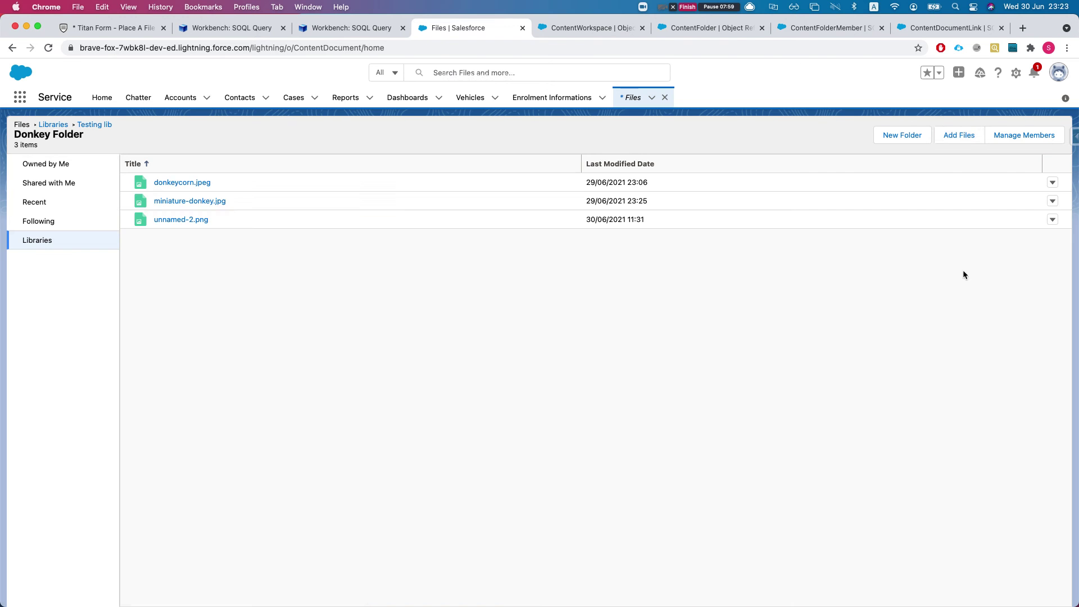
left_click(955, 141)
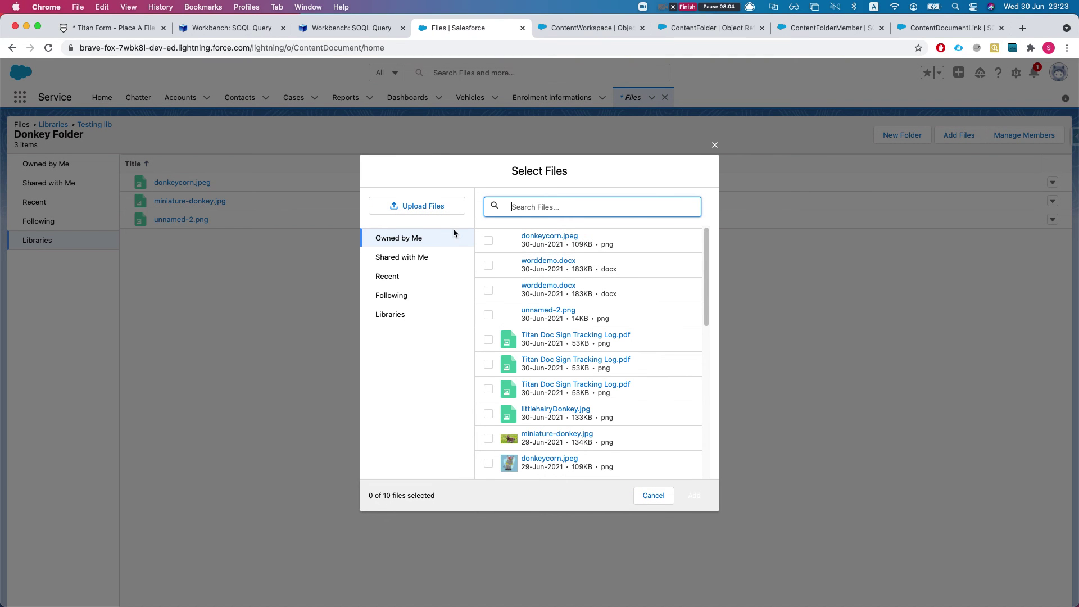
left_click(715, 145)
left_click(902, 135)
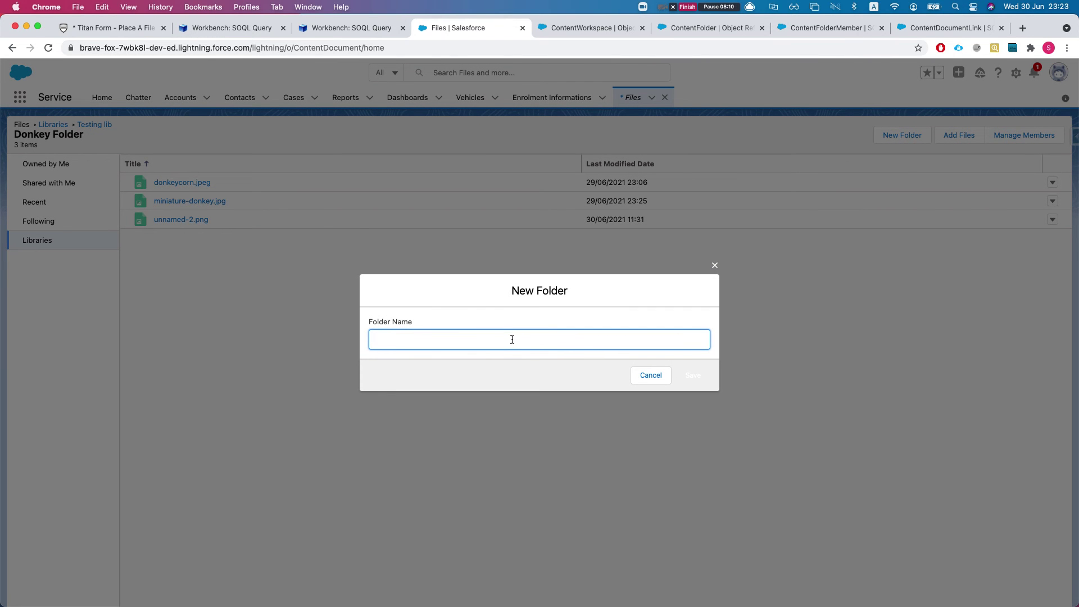
type("Baby D")
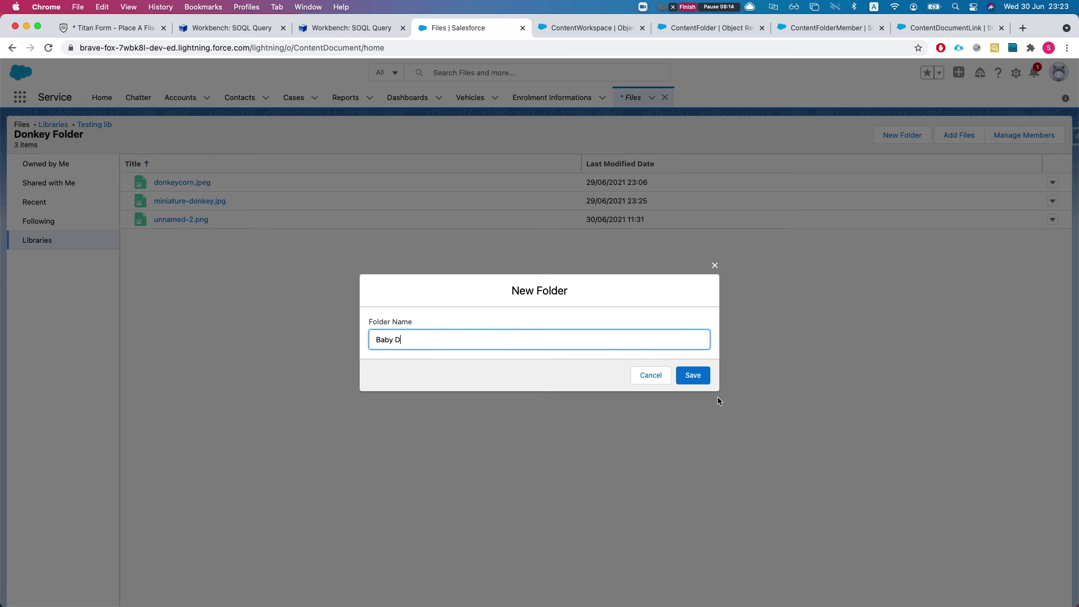
left_click(692, 376)
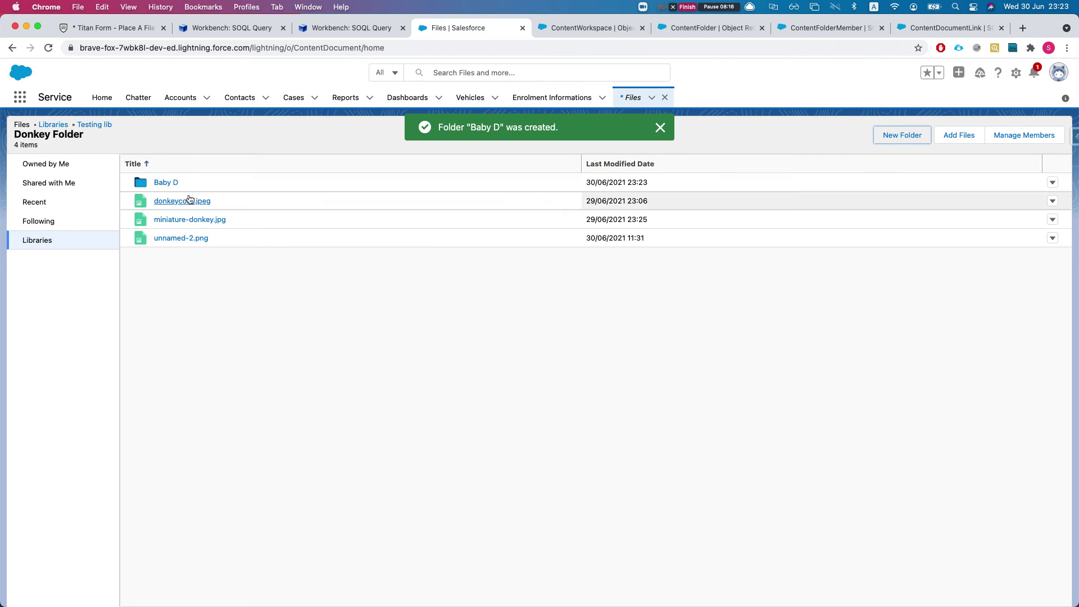
left_click(386, 30)
left_click(297, 371)
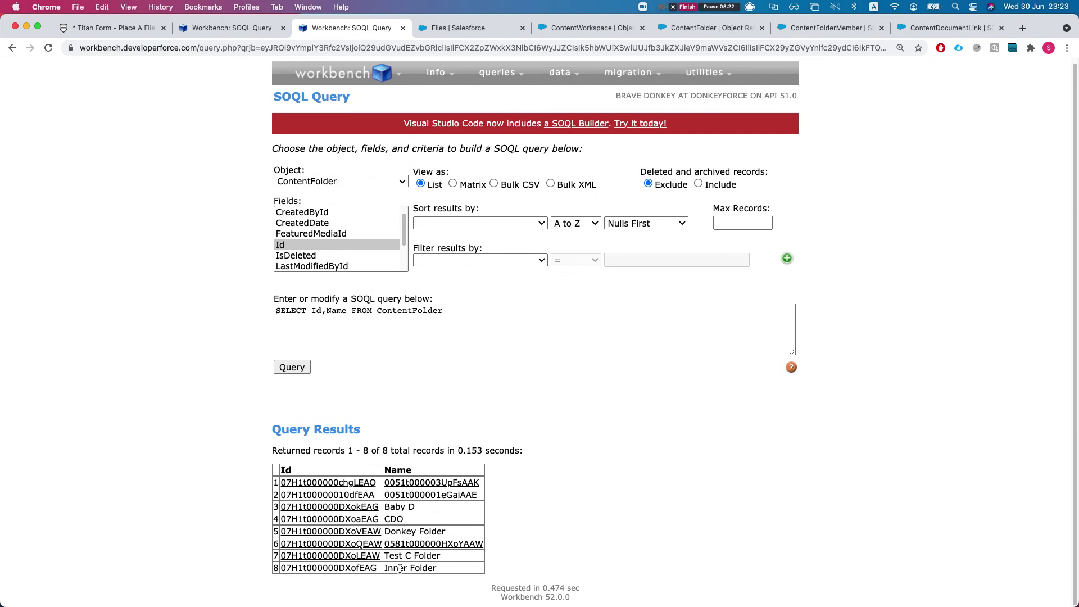
Paste Baby D's copied folder Id as the Parent Content Folder ID value and apply the mapping.
right_click(354, 512)
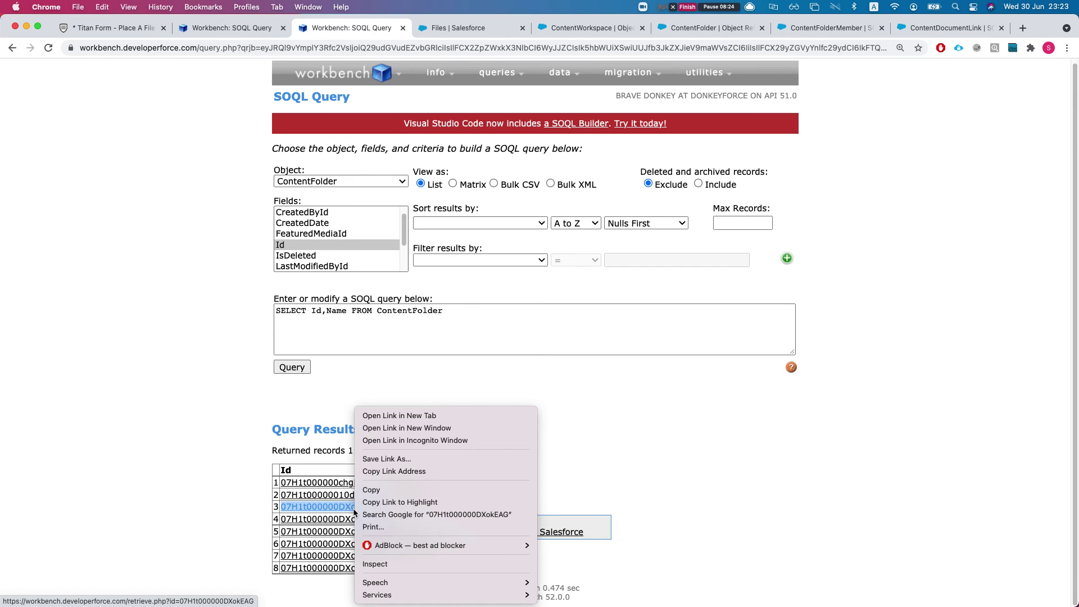
left_click(371, 490)
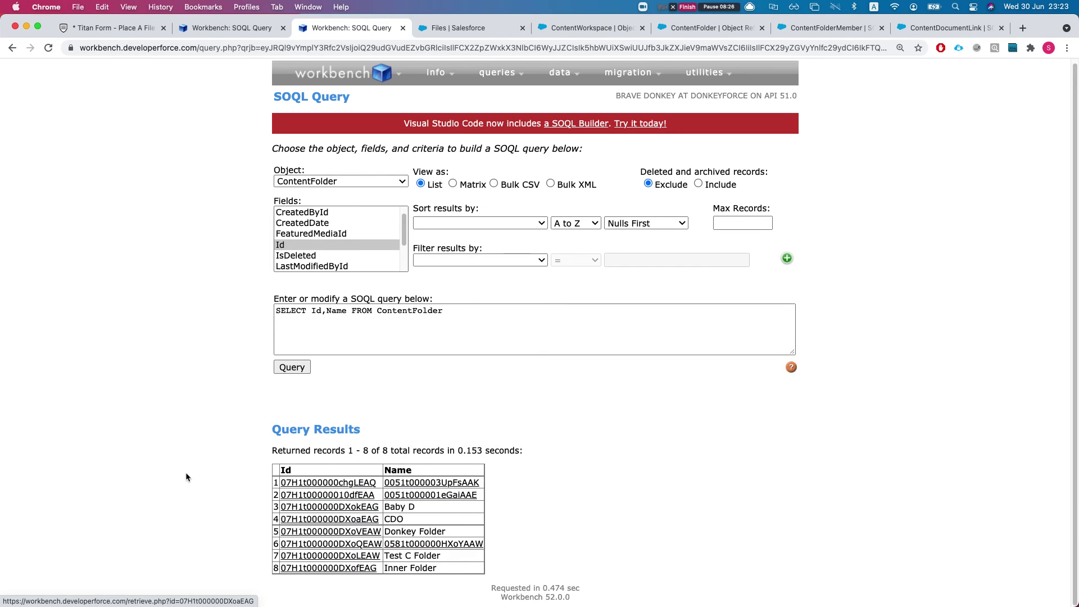
left_click(267, 549)
left_click(104, 28)
left_click(662, 186)
key("super+v")
left_click(718, 238)
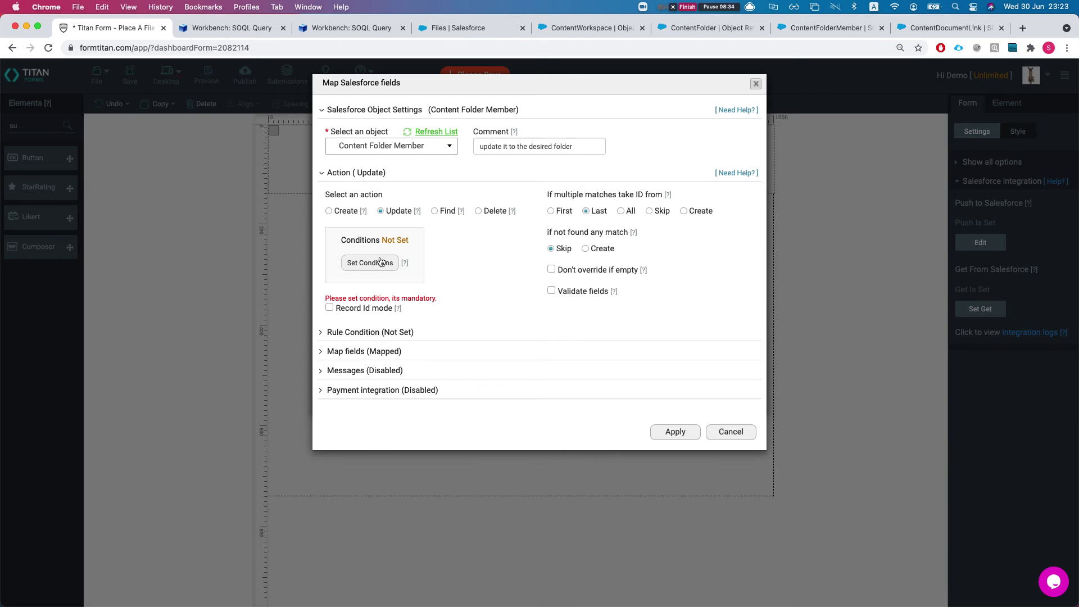
Add the condition Child Record ID Equals #1 ContentVersion's ContentDocument ID.
left_click(371, 264)
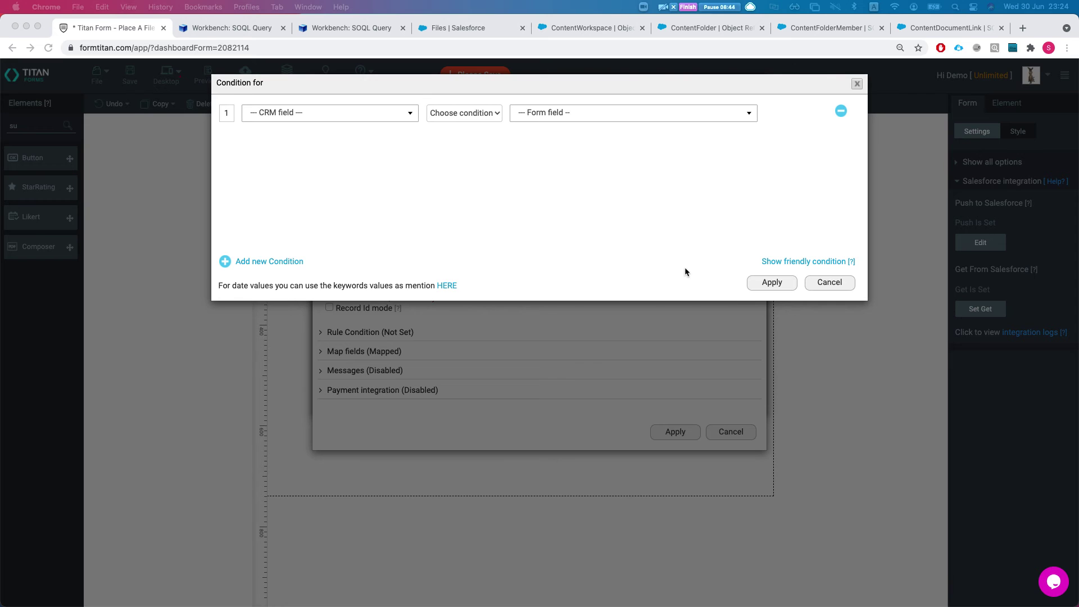
left_click(344, 115)
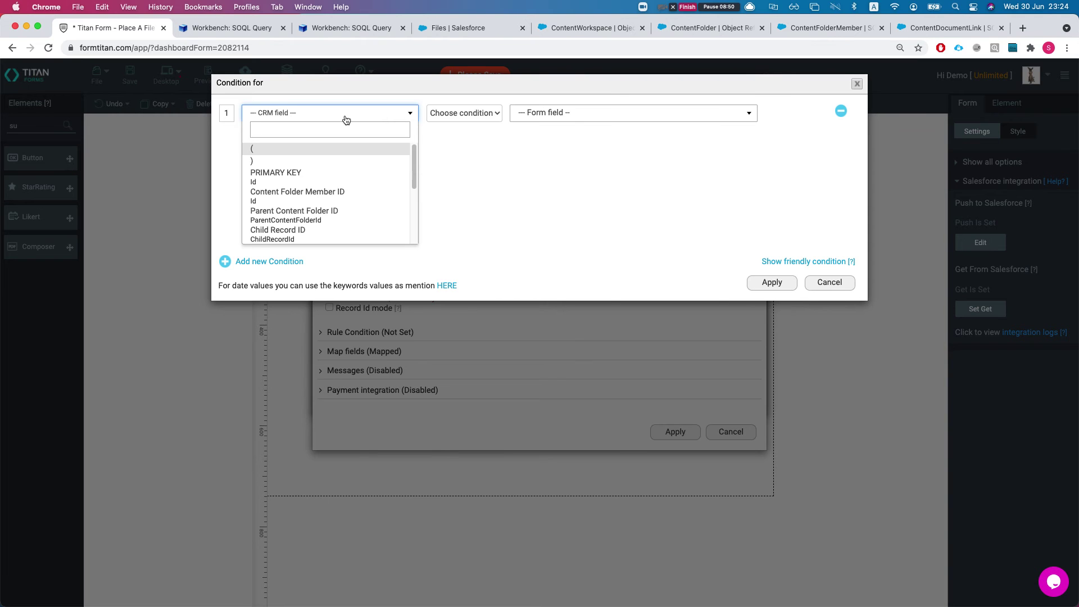
type("chi")
key("Return")
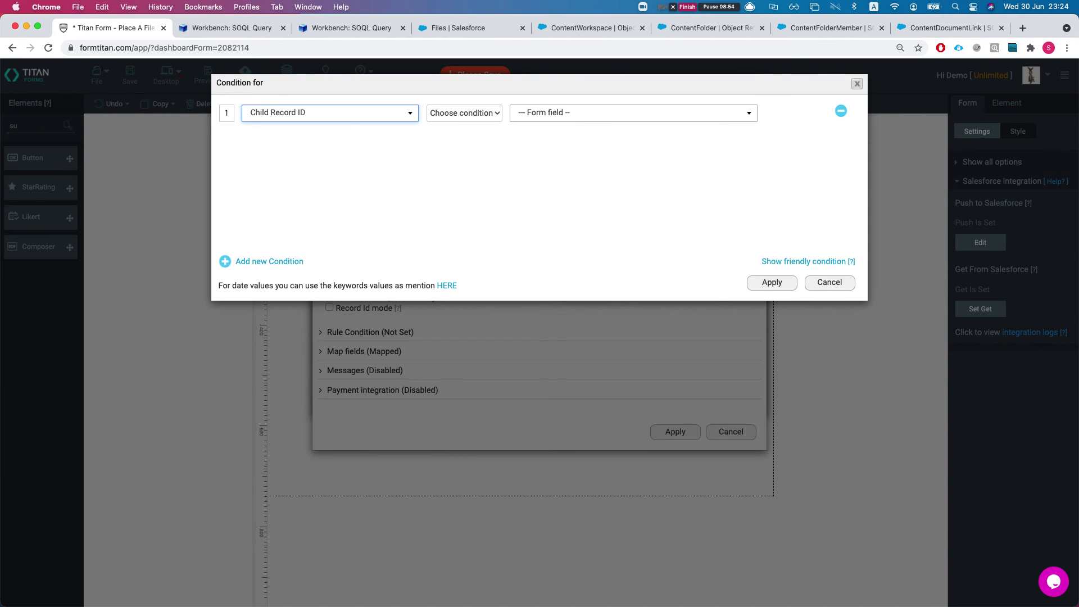
left_click(494, 112)
left_click(489, 125)
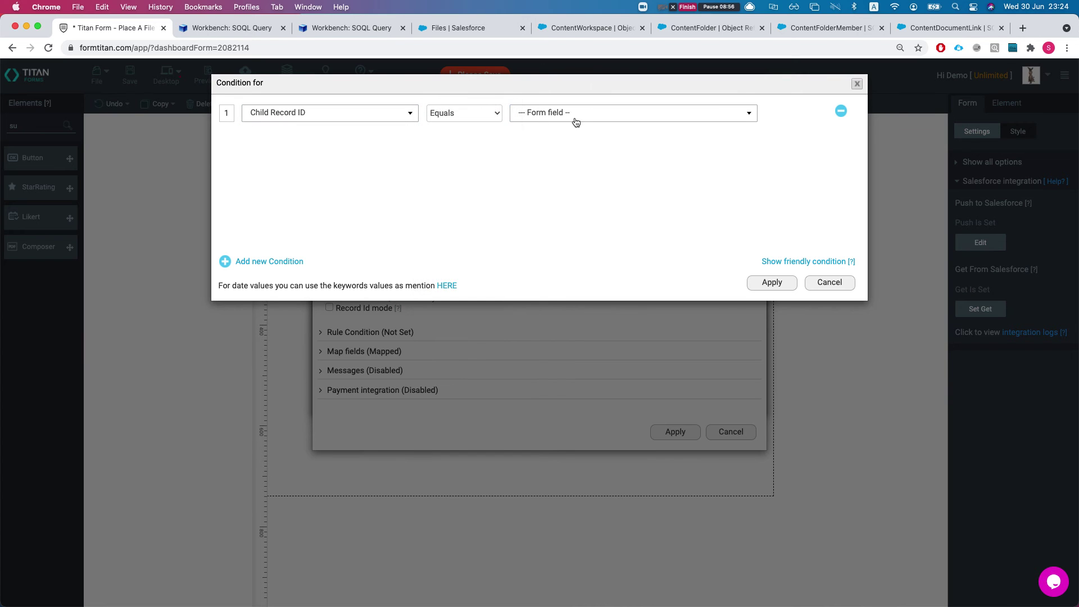
left_click(576, 122)
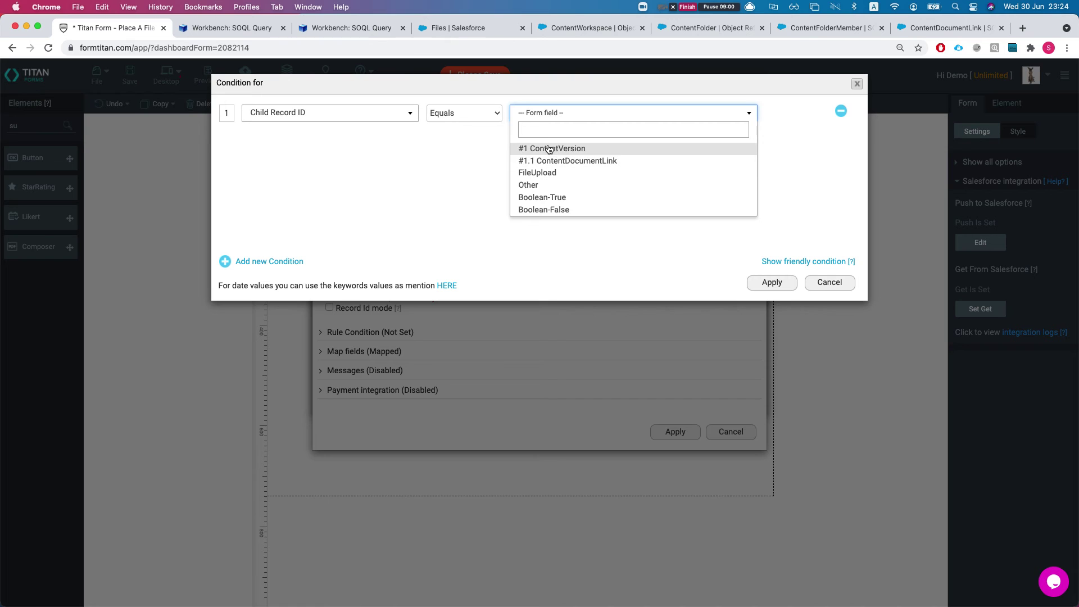
left_click(550, 150)
left_click(558, 140)
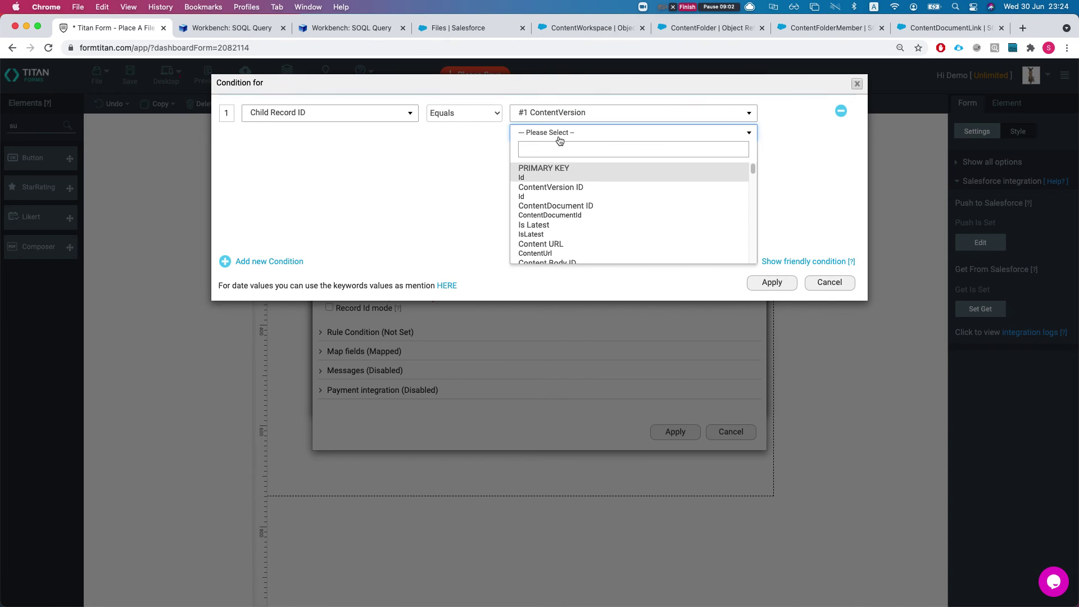
left_click(556, 209)
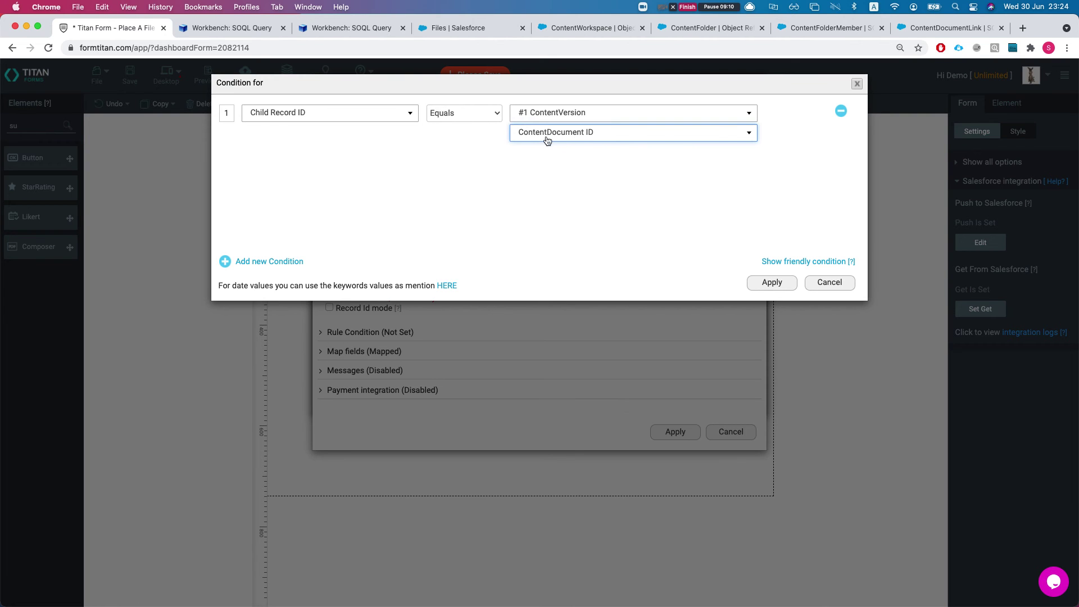
left_click(830, 28)
Confirm in the ContentFolderMember docs that ChildRecordId refers to ContentDocument.
scroll(502, 302, "down", 8)
scroll(502, 303, "up", 3)
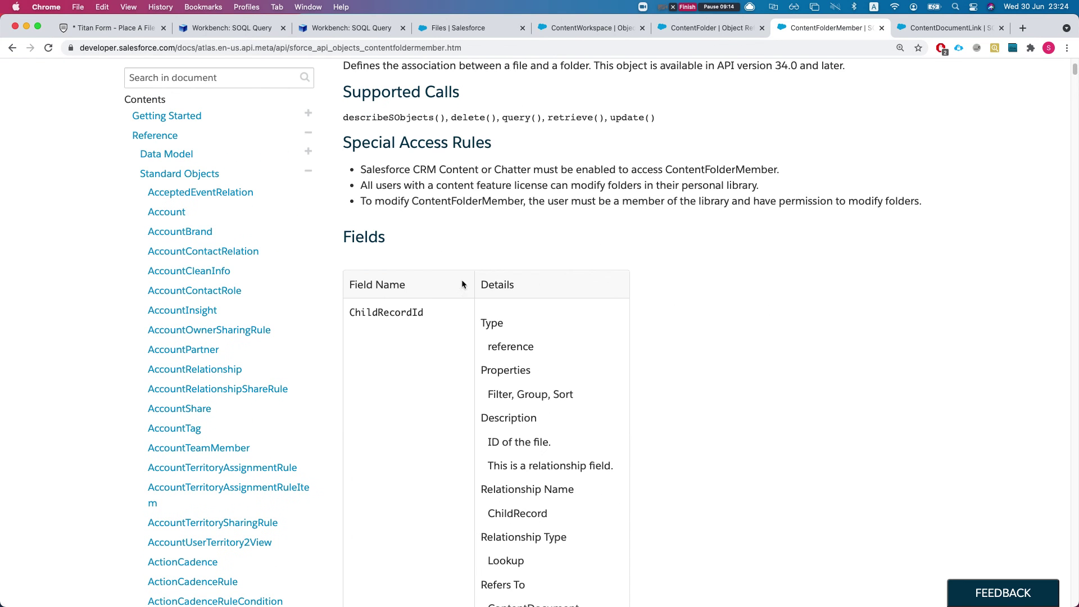
left_click_drag(370, 311, 396, 313)
scroll(431, 325, "down", 2)
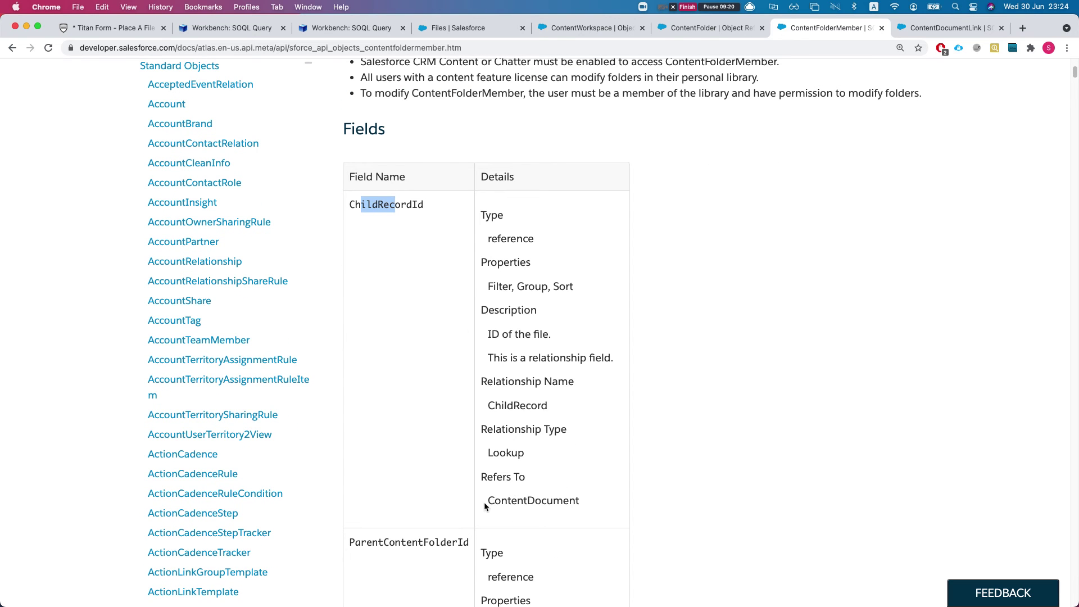
left_click_drag(490, 501, 567, 502)
double_click(561, 501)
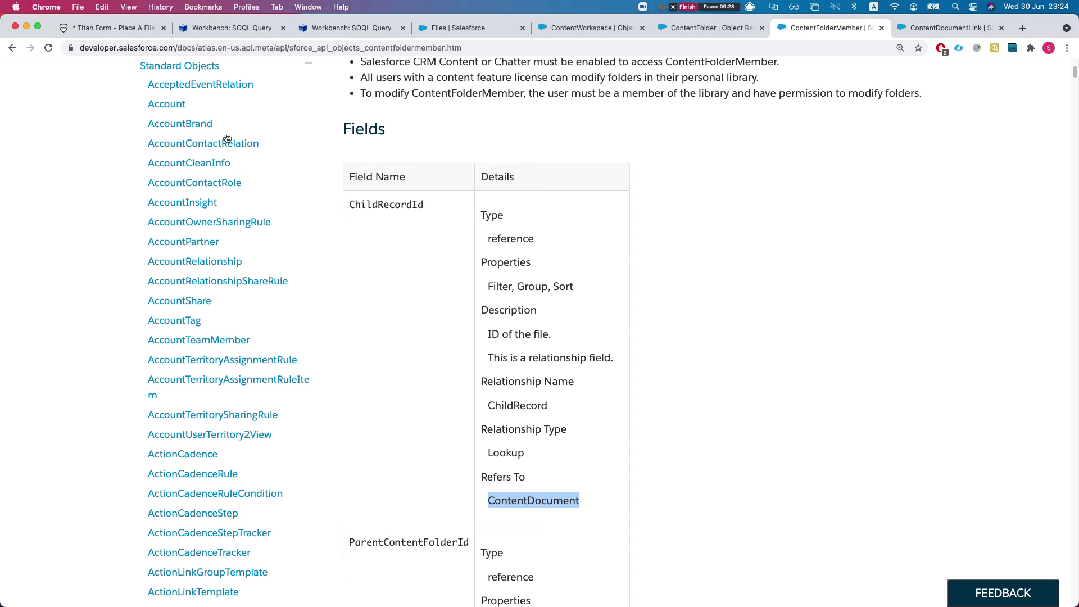
Apply the Child Record ID condition and Content Folder Member mapping, finish, and save the form.
left_click(94, 28)
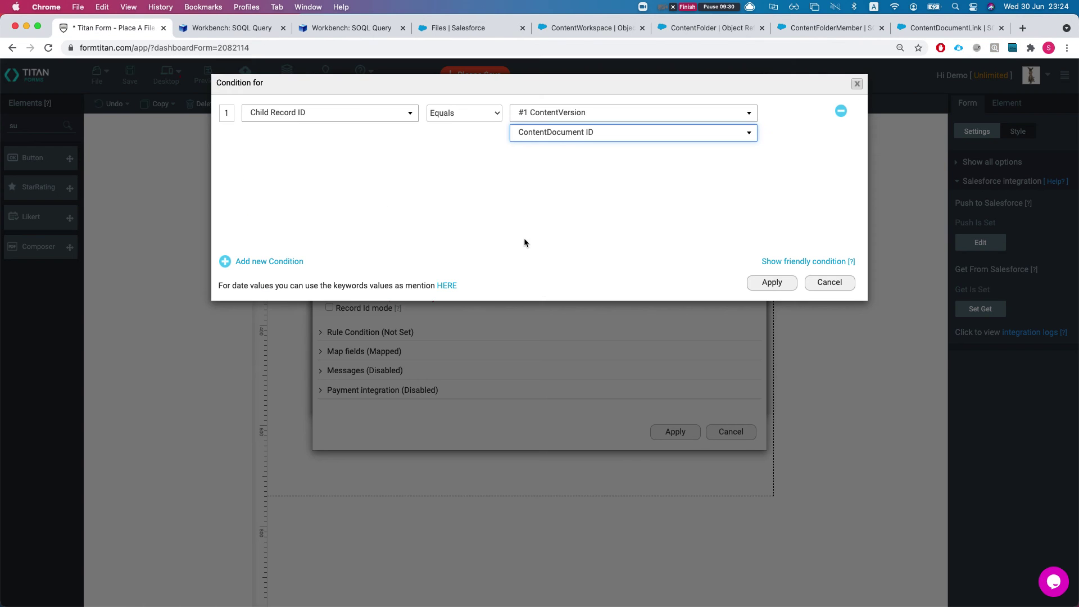
left_click(770, 283)
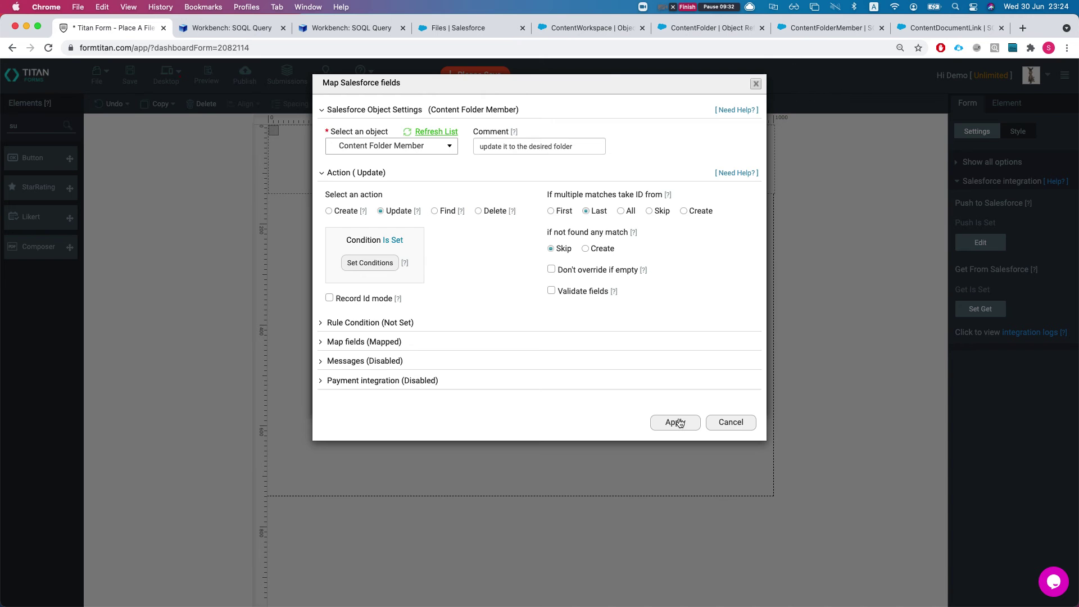
left_click(675, 422)
left_click(677, 396)
left_click(130, 75)
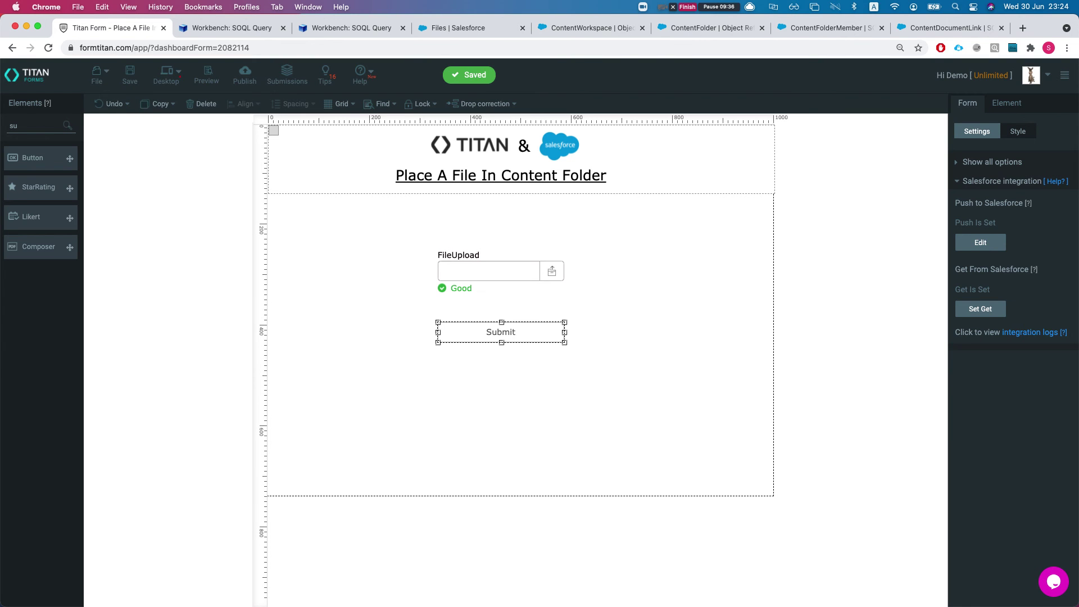
Publish and view the live form, attach specialDonkey.jpg from Downloads, and submit it.
left_click(244, 75)
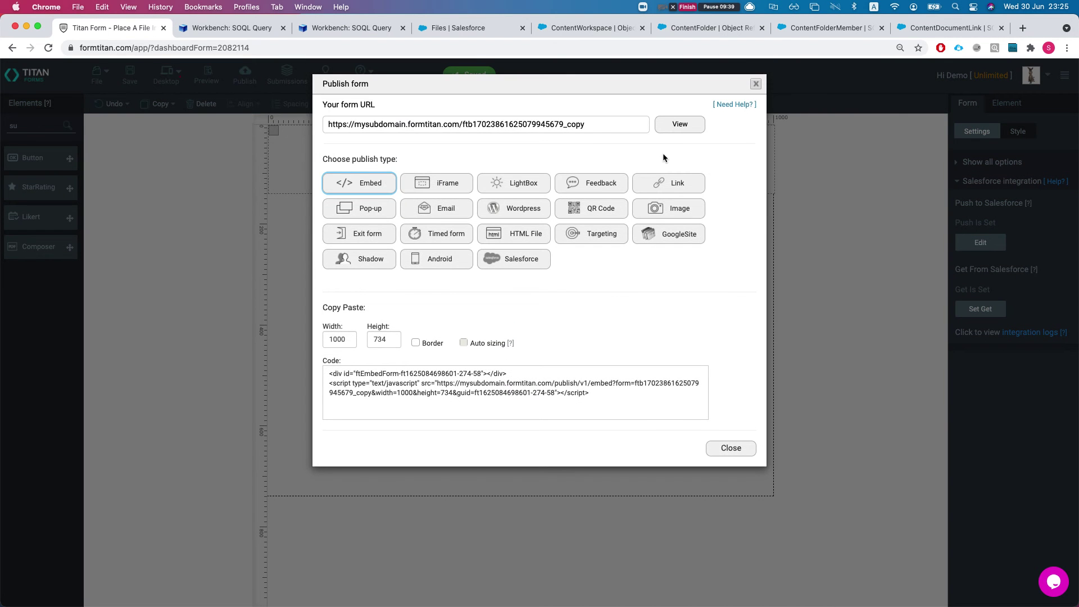
left_click(680, 125)
left_click(576, 220)
left_click(652, 206)
type("donkey")
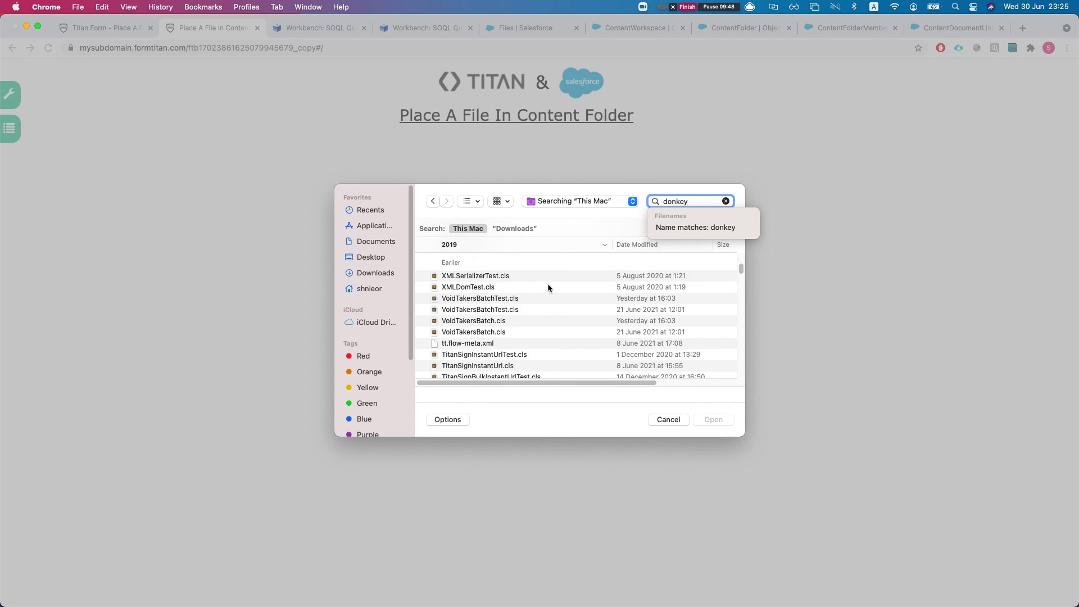
left_click(513, 228)
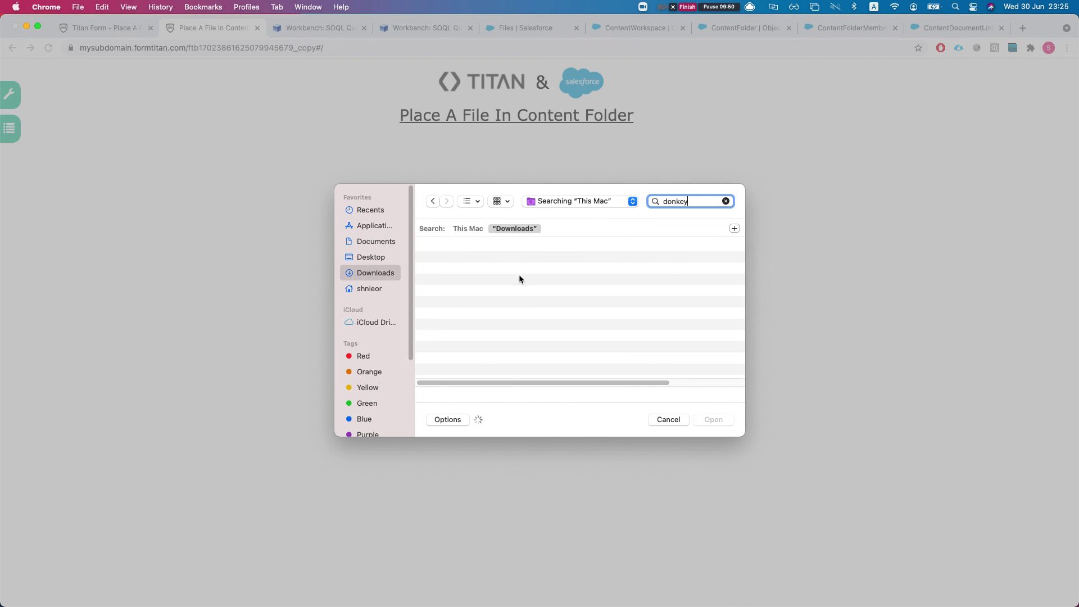
scroll(490, 292, "down", 5)
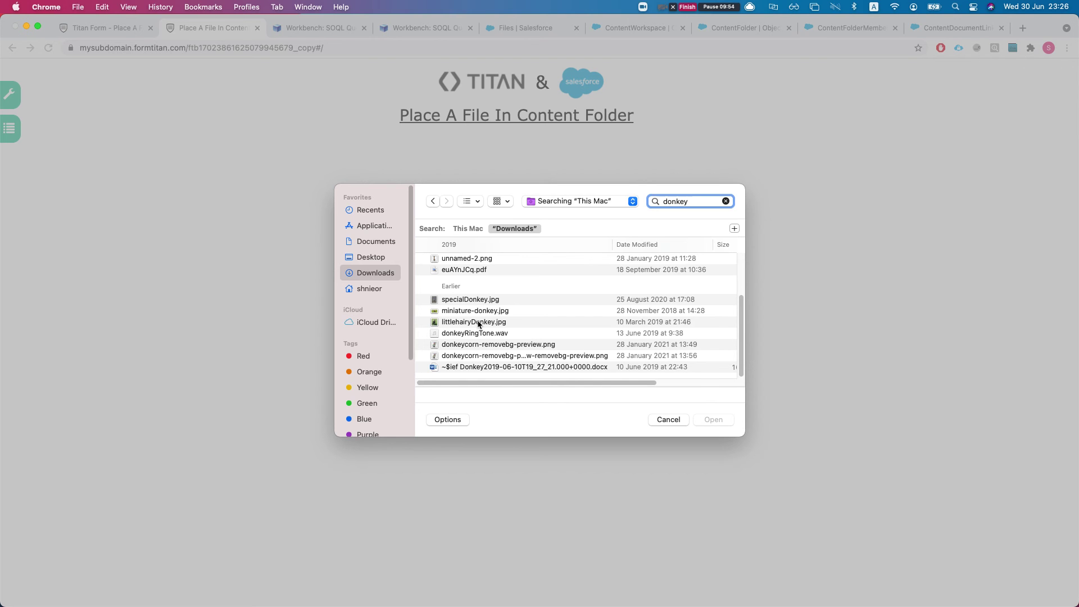
left_click(471, 300)
left_click(714, 420)
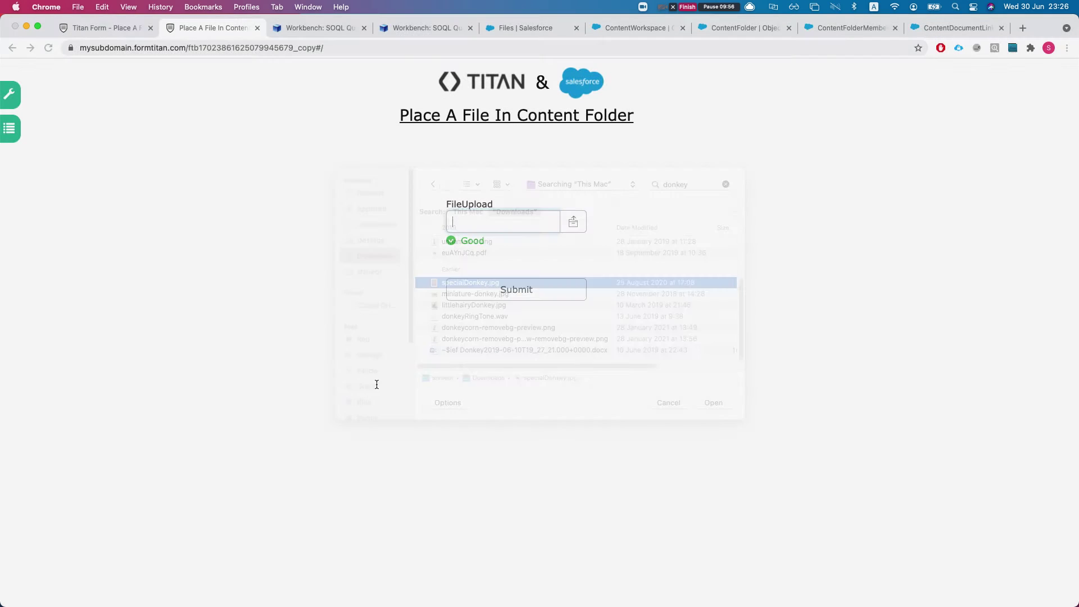
left_click(528, 301)
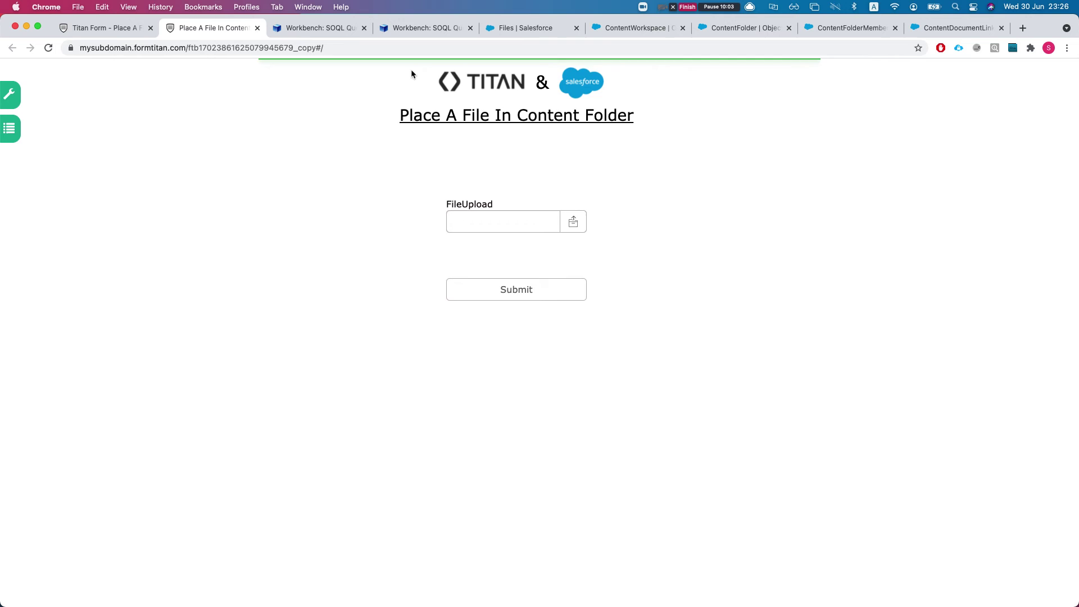
Preview specialDonkey.jpg in Testing lib > Donkey Folder > Baby D, then close Titan's publishing options.
left_click(532, 28)
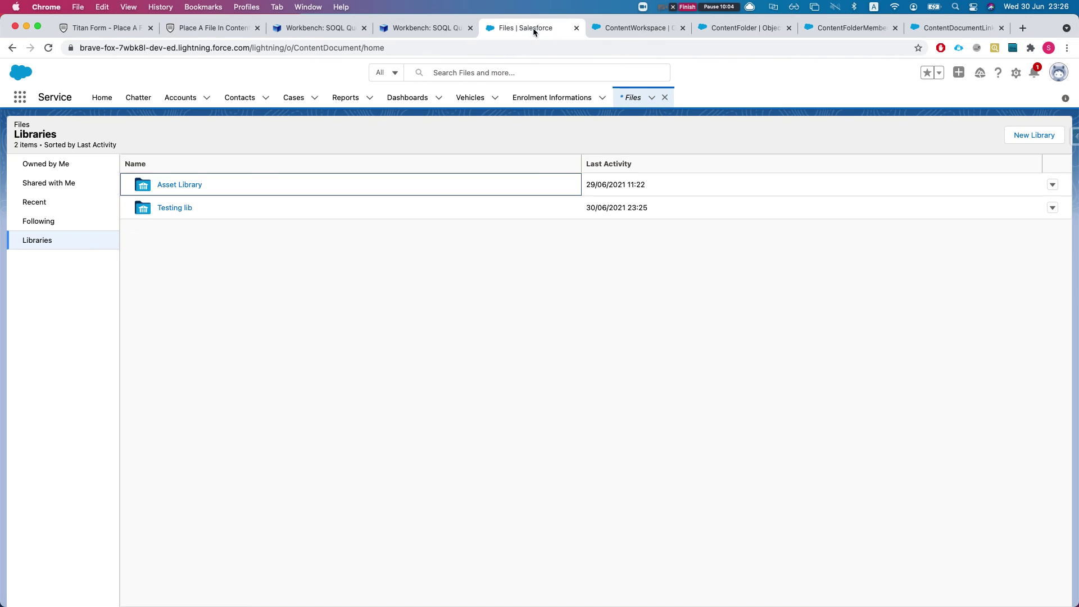
left_click(180, 208)
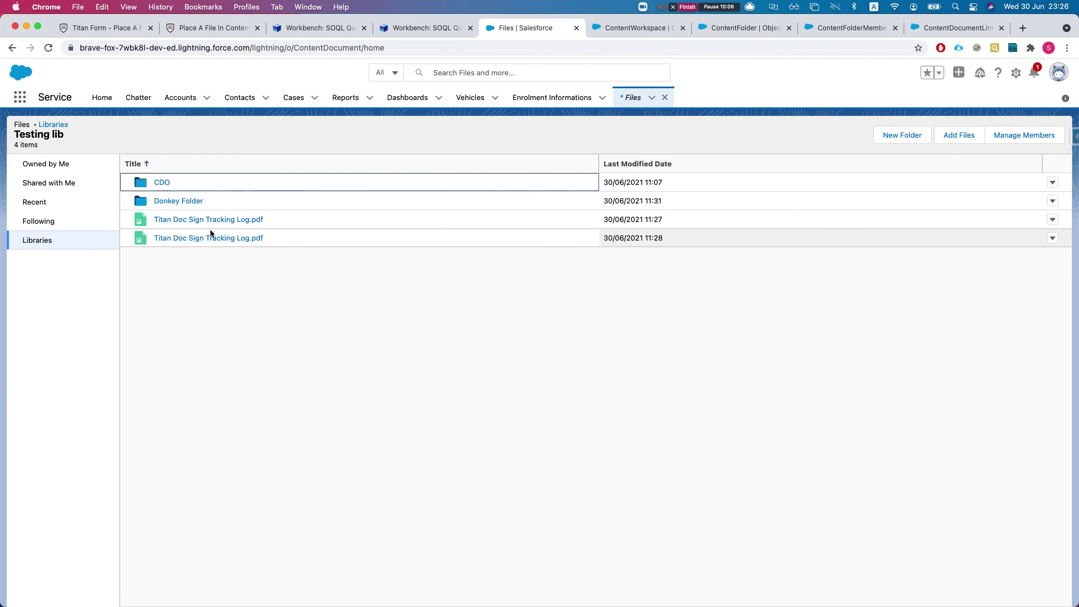
left_click(172, 200)
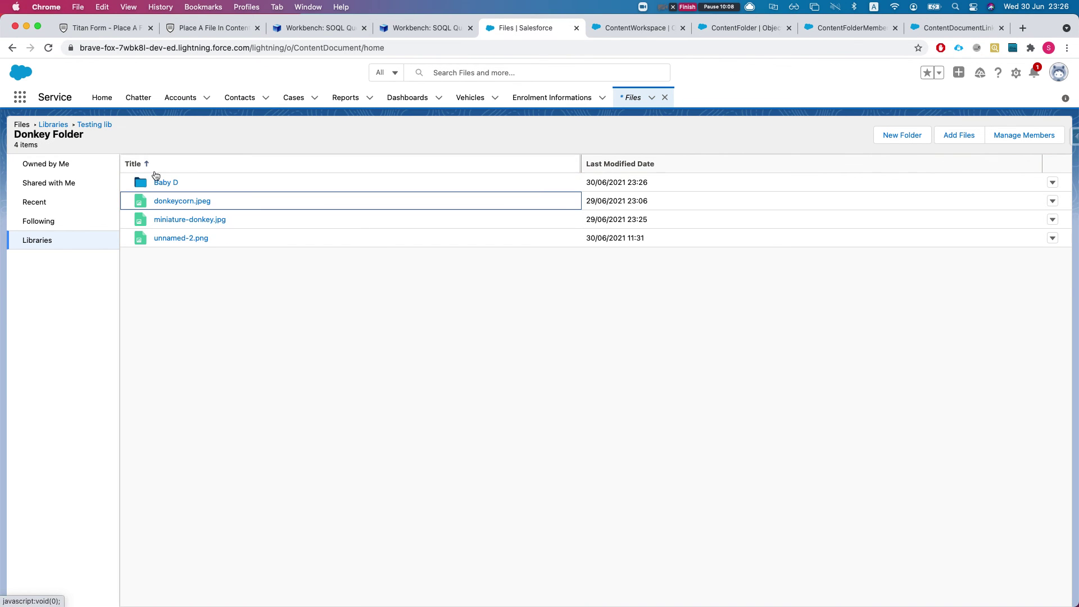
left_click(165, 183)
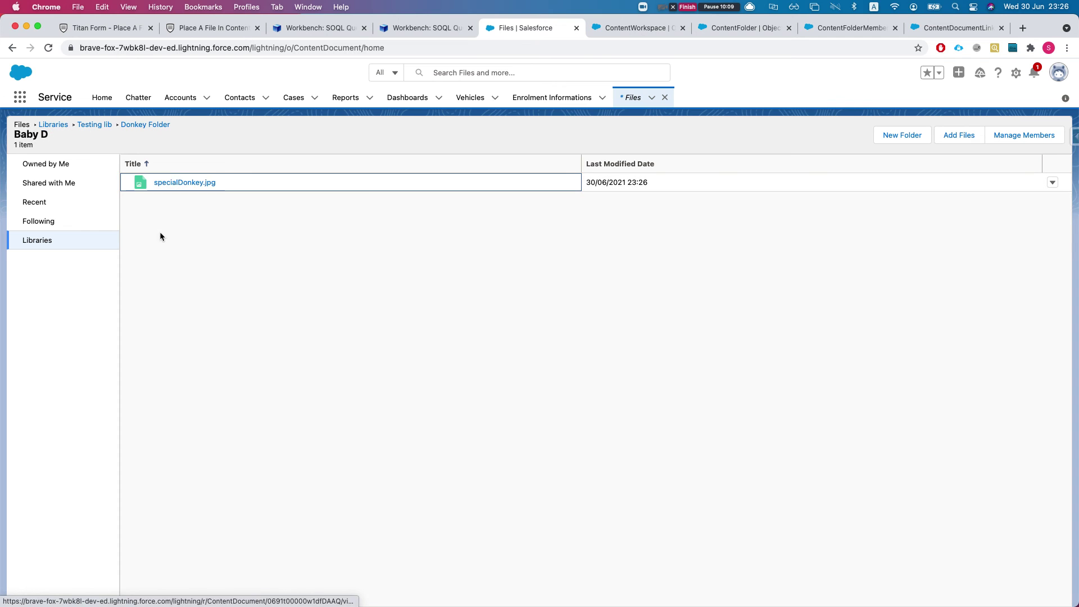
left_click(186, 183)
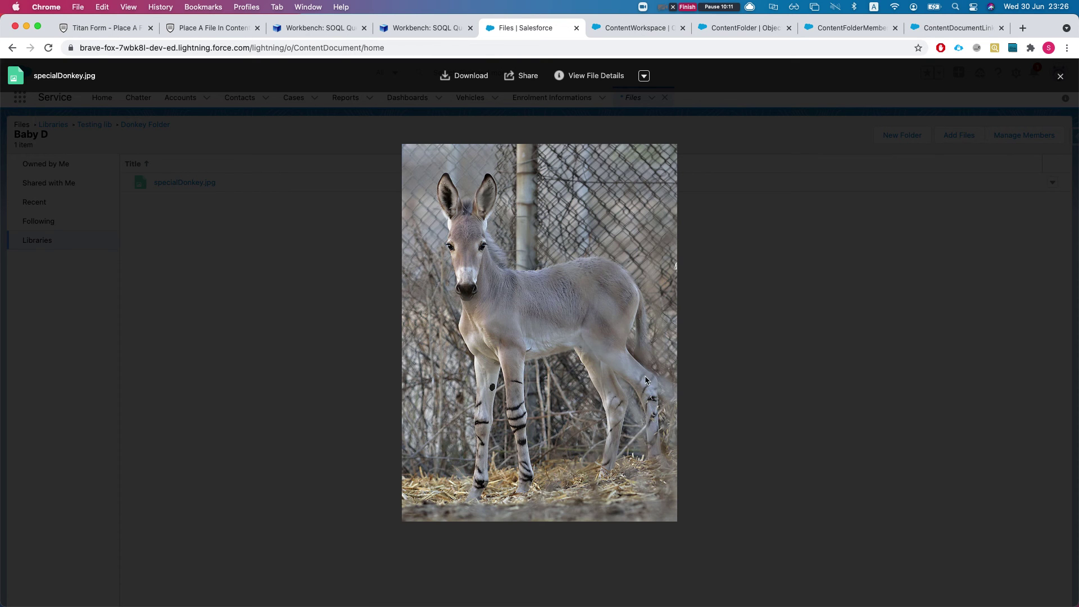
left_click(864, 231)
left_click(154, 31)
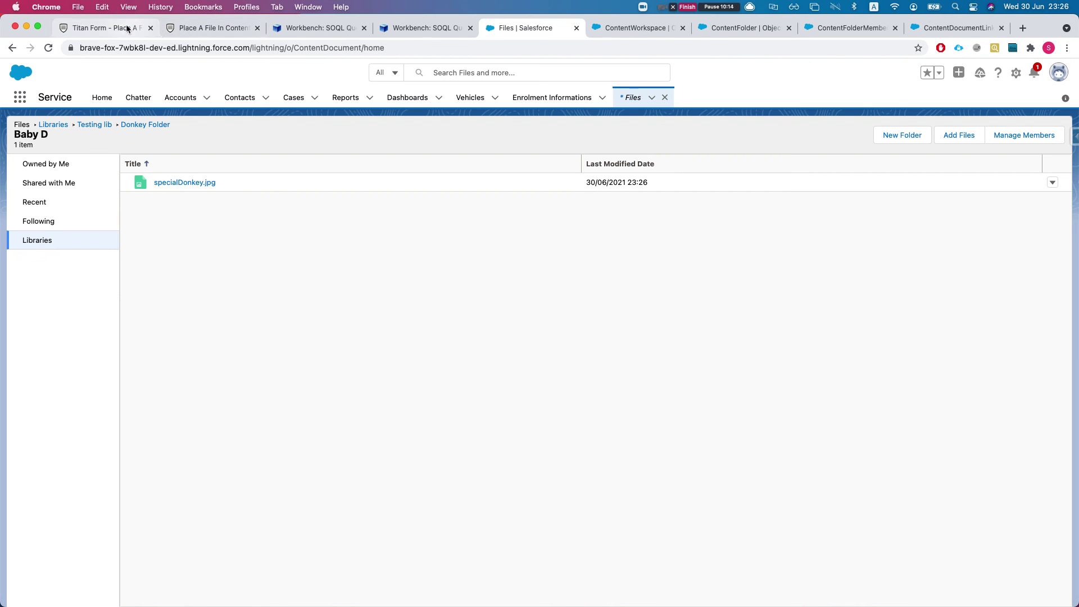
left_click(753, 447)
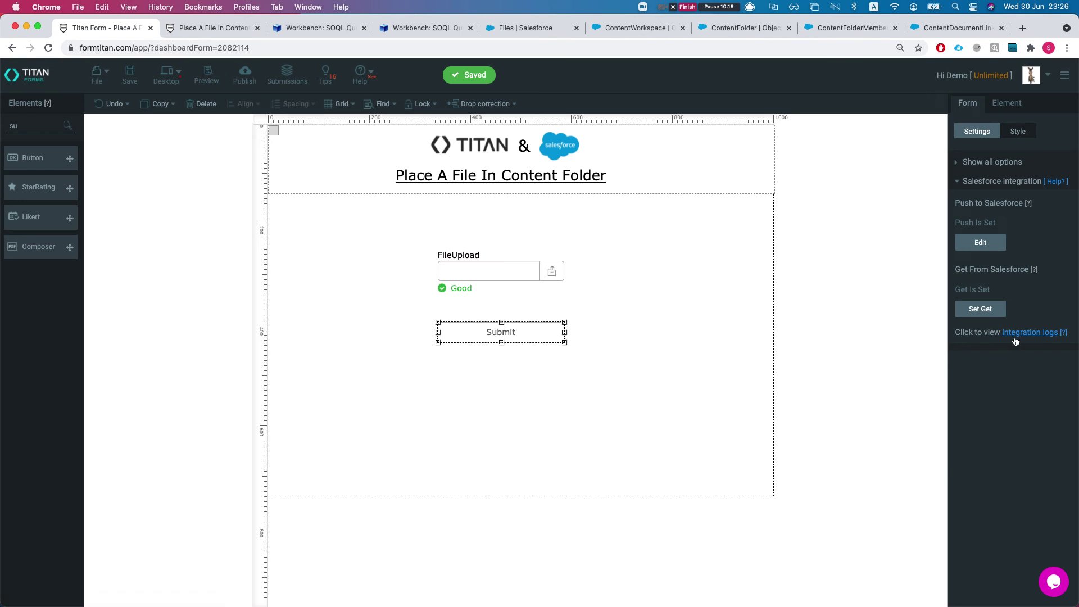
Review the integration logs' successful Content Document Link and Content Folder Member pushes.
left_click(1016, 333)
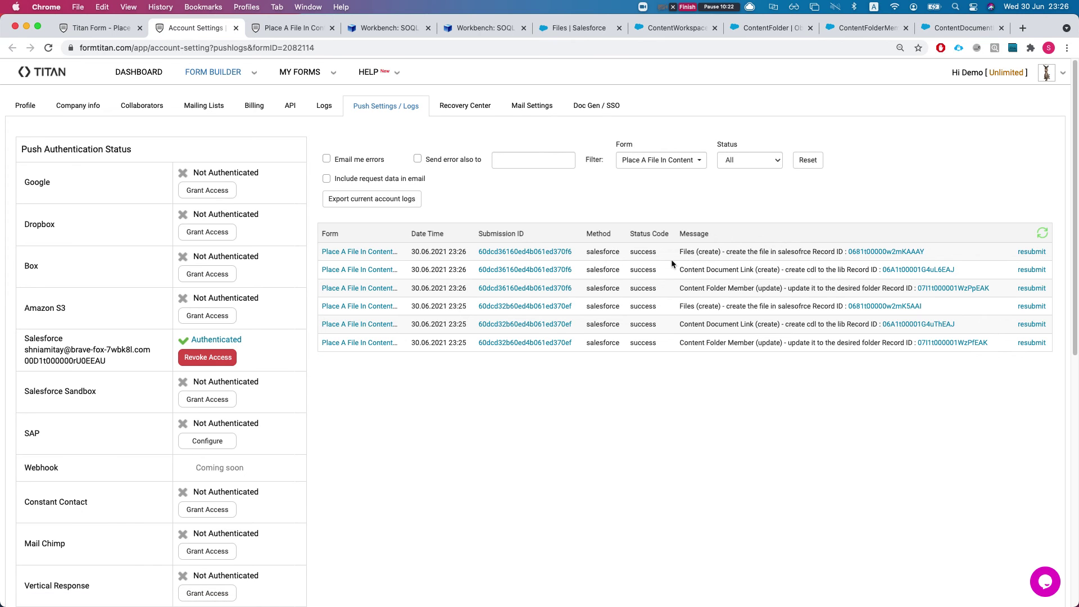
left_click_drag(679, 270, 763, 270)
left_click(747, 274)
left_click_drag(678, 288, 793, 290)
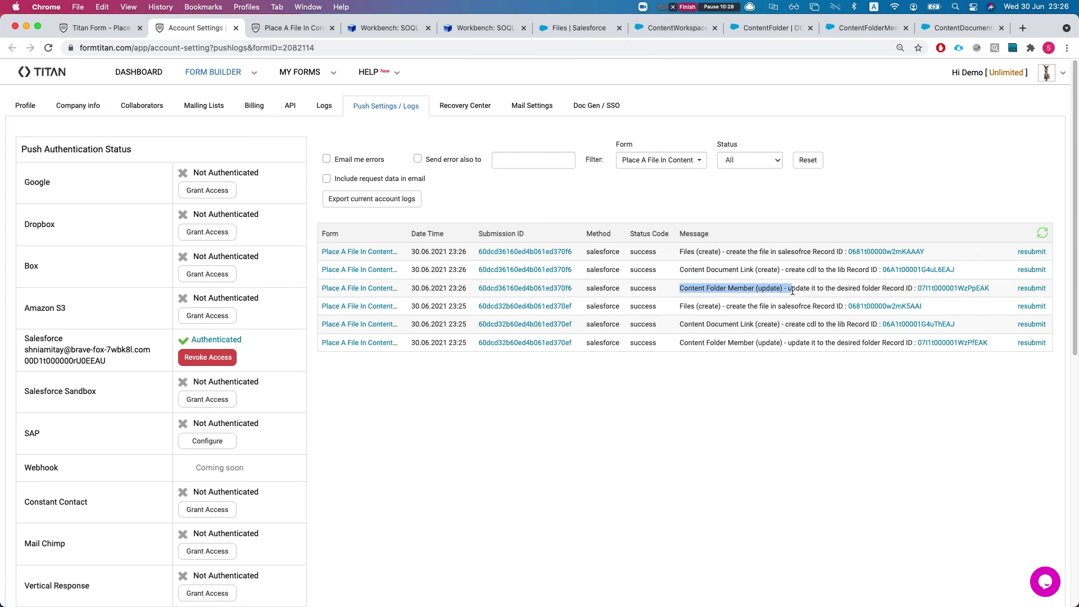
left_click_drag(679, 289, 724, 302)
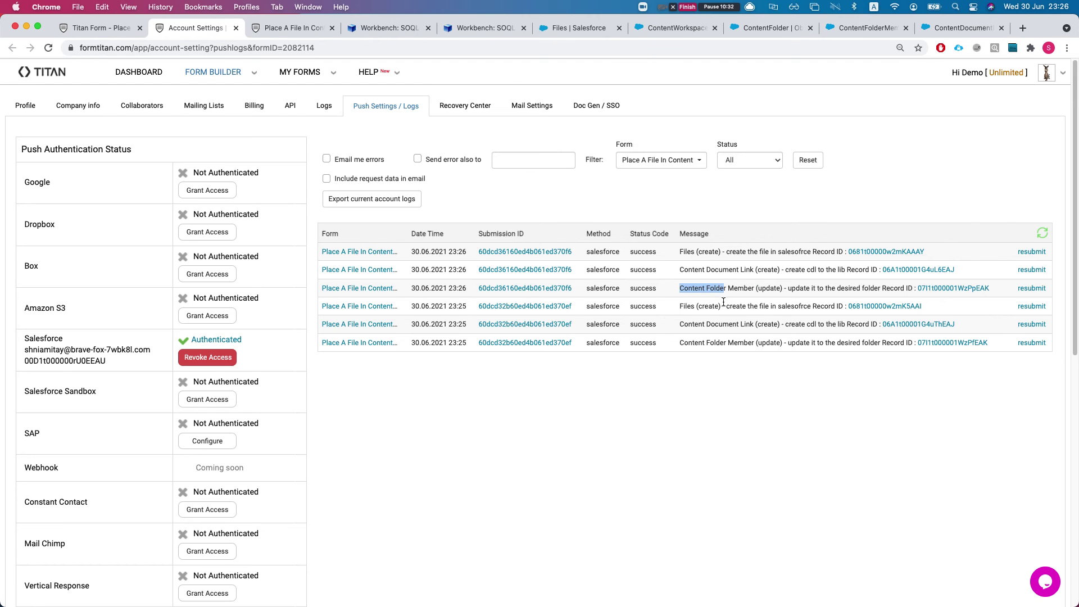
Move the FileUpload field and Submit button lower on the form.
left_click(102, 31)
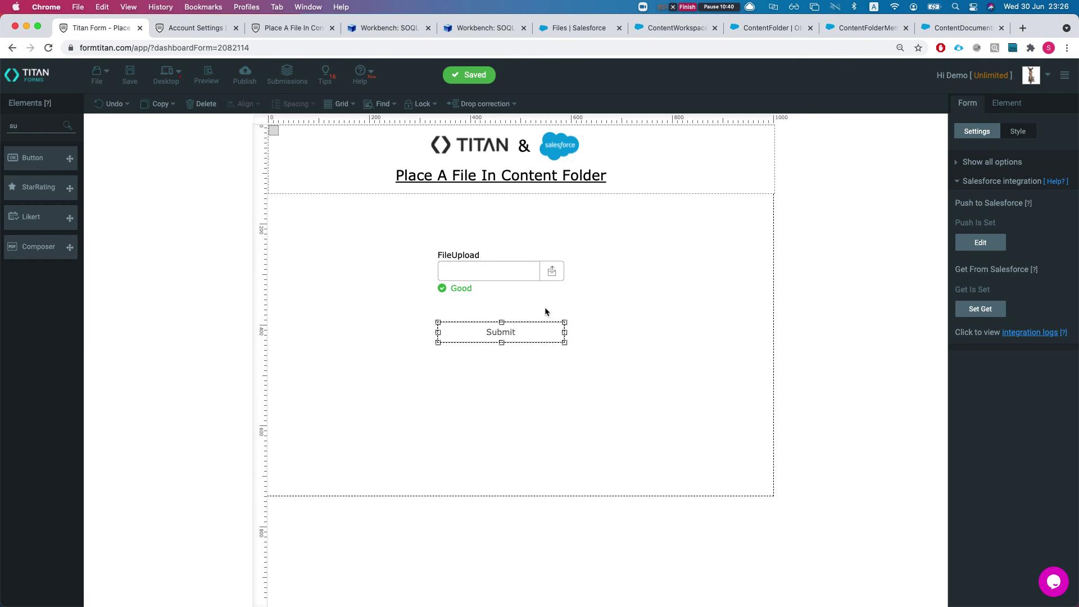
left_click(495, 299)
left_click(461, 284)
left_click(397, 272)
left_click_drag(407, 260, 538, 417)
left_click(417, 292)
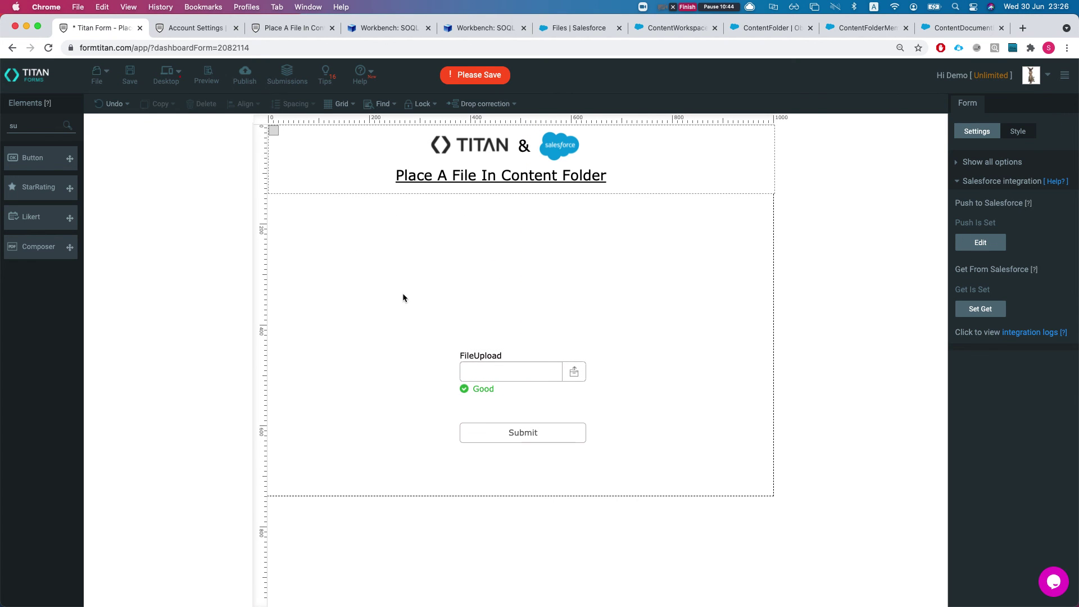
Search the elements for 'tabl' and place a Table above the upload field.
double_click(51, 131)
type("table")
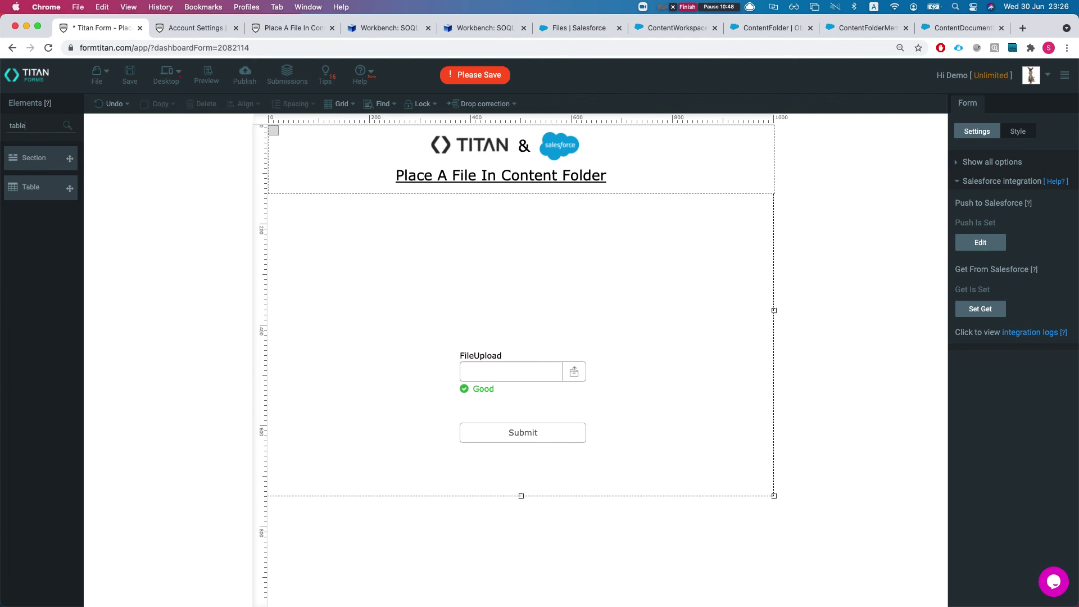
left_click_drag(27, 190, 326, 241)
left_click(500, 392)
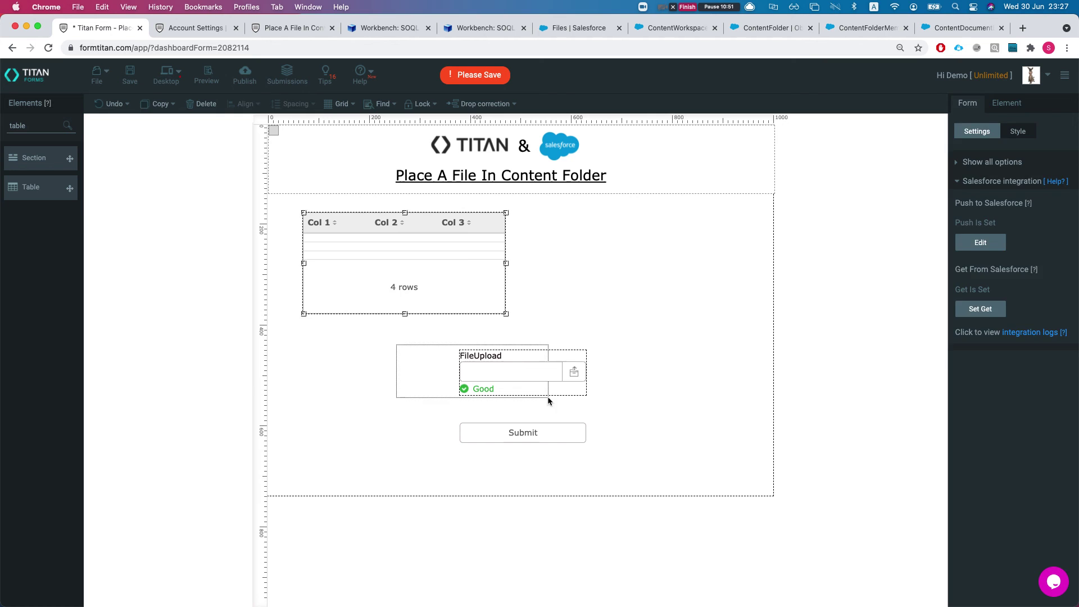
Lengthen the form body, shift upload and Submit further down, and enlarge the table.
left_click(588, 488)
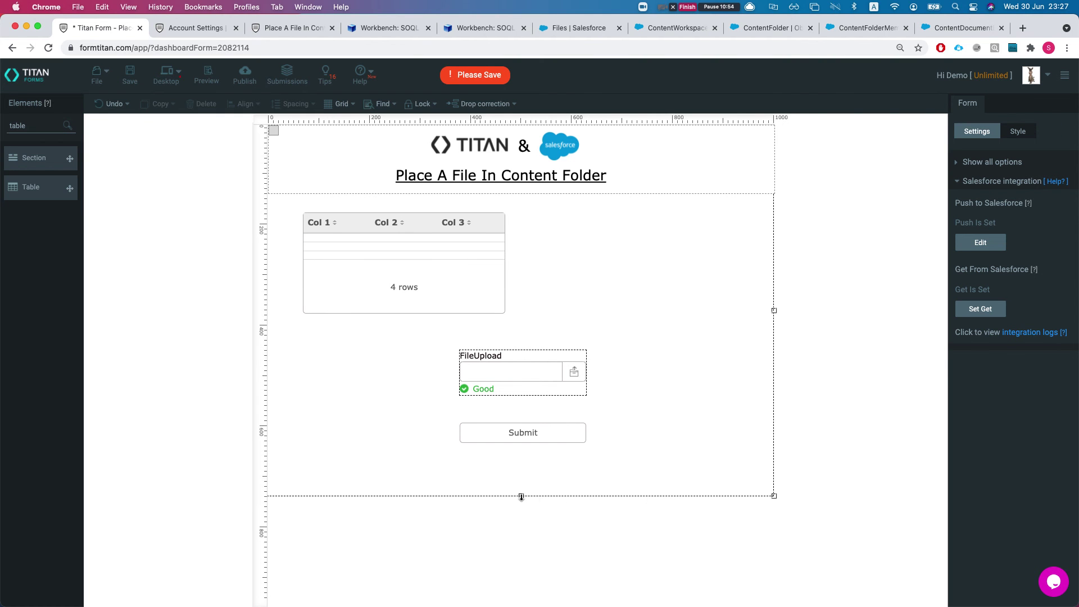
left_click_drag(522, 496, 520, 605)
left_click_drag(390, 368, 584, 447)
left_click_drag(521, 434, 365, 531)
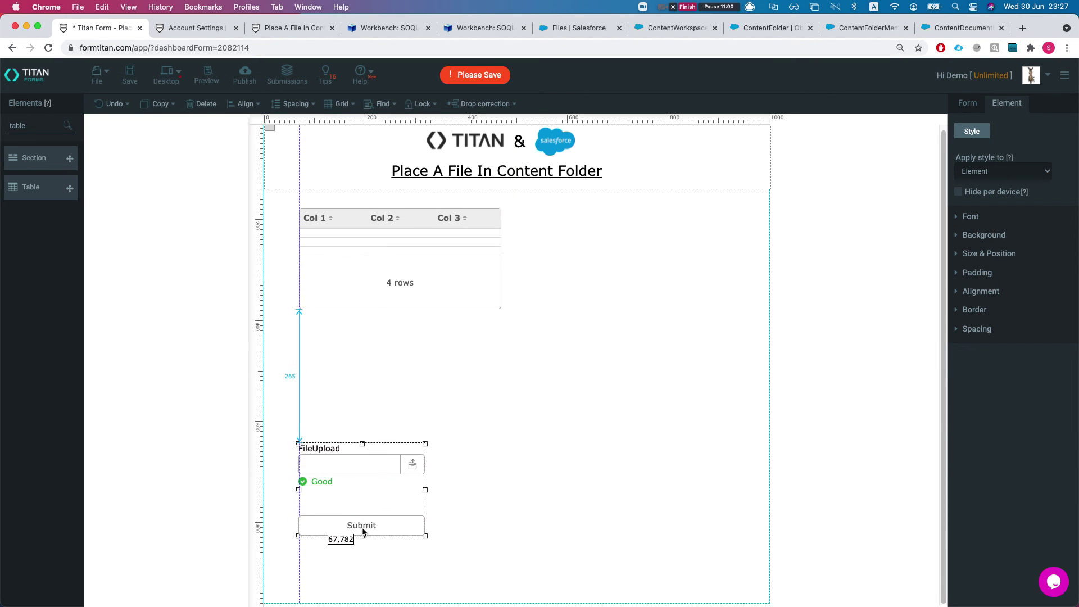
left_click(372, 306)
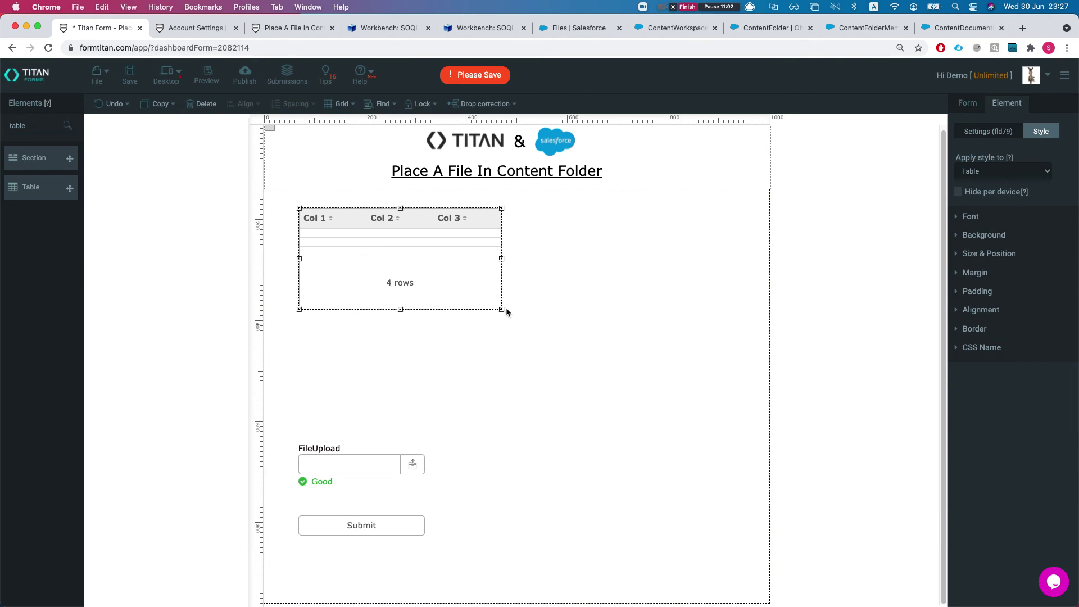
left_click_drag(502, 309, 540, 363)
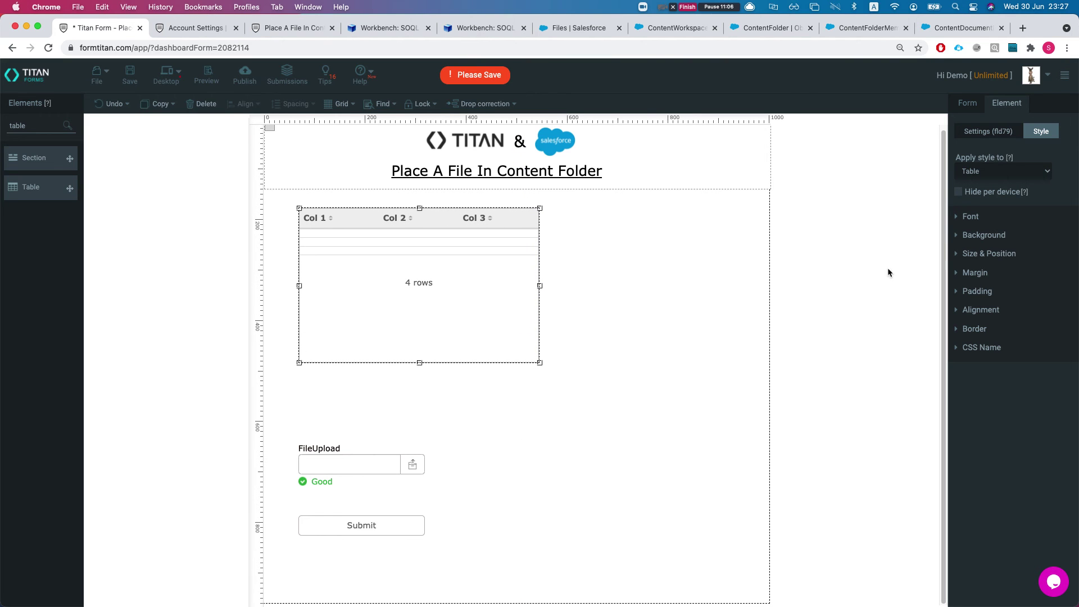
left_click(984, 128)
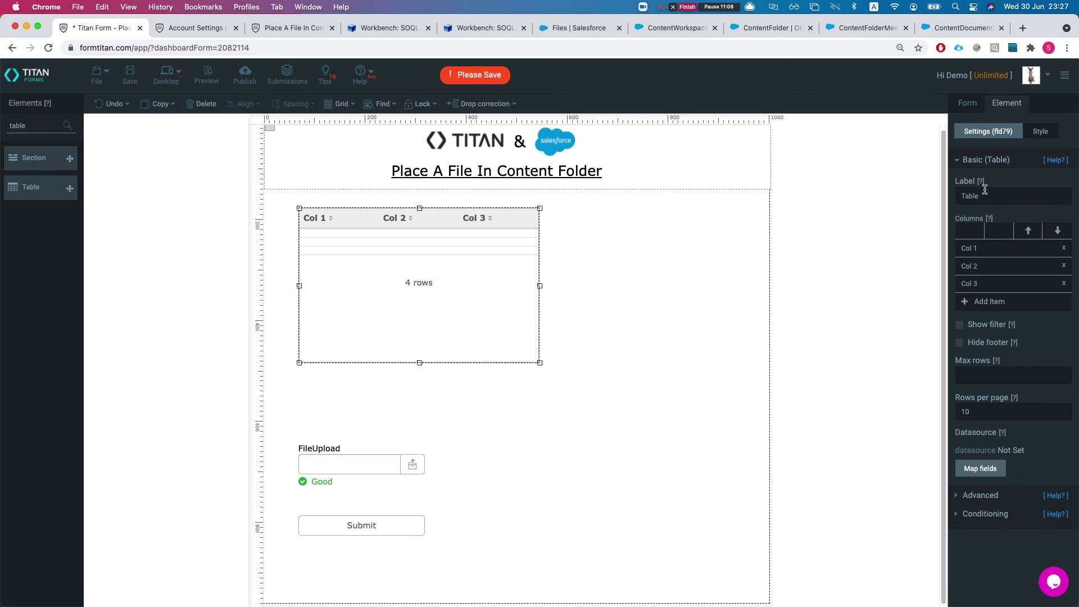
Label the table 'Content Folder', rename its columns to Id and Name, and delete Col 3.
double_click(987, 194)
type("Contern")
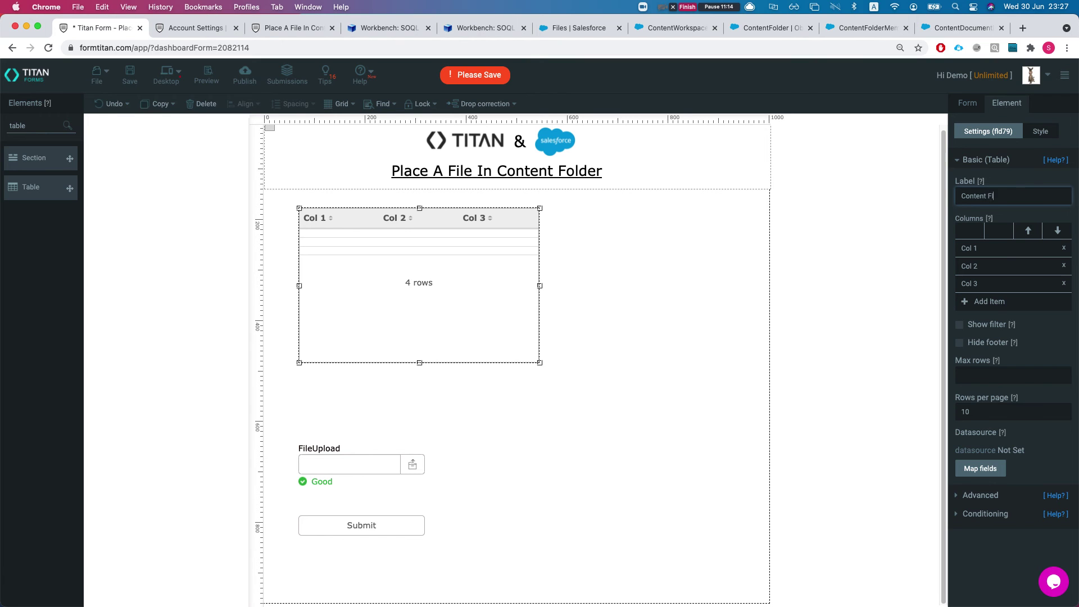
type(" Floder")
key("BackSpace")
key("BackSpace")
type("older")
triple_click(1027, 248)
type("Id")
triple_click(1007, 266)
type("NBam")
key("BackSpace")
type("ame")
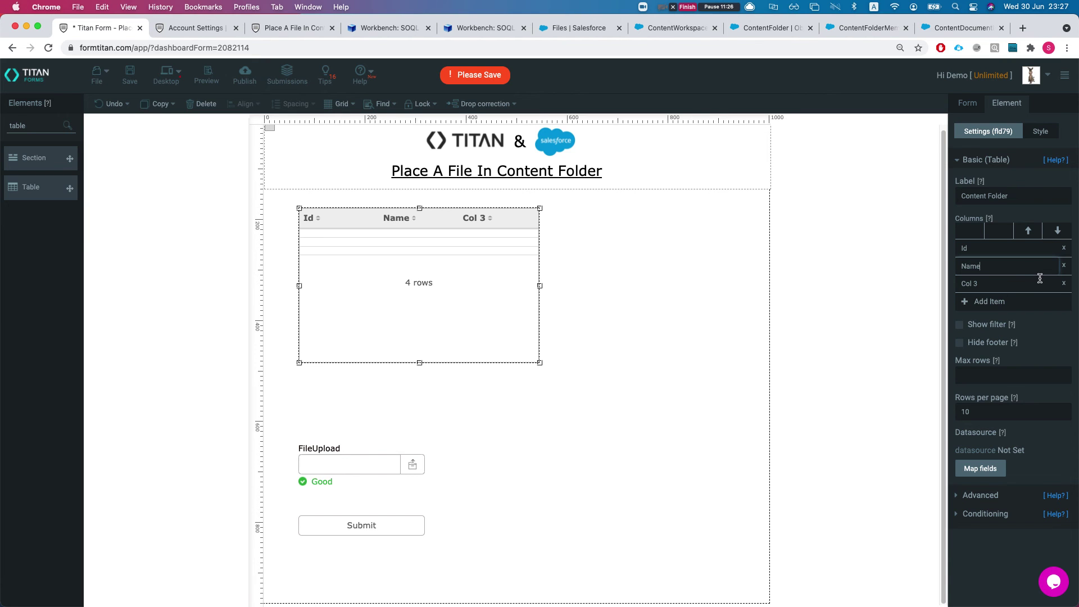
left_click(1062, 284)
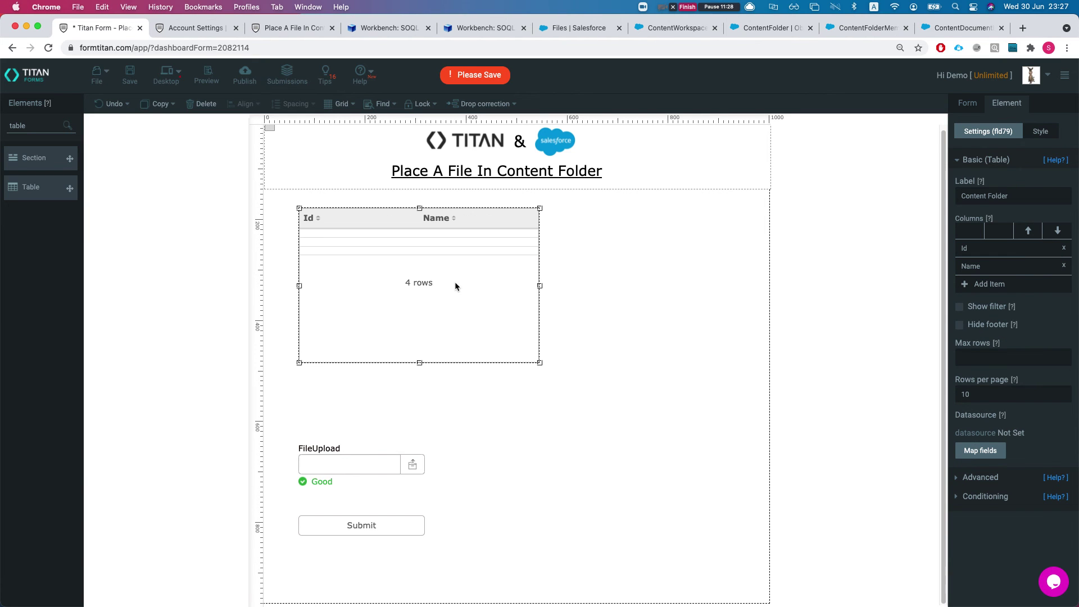
Duplicate the table beside the original and label the copy 'Content Workspace Table'.
left_click_drag(463, 292, 695, 284)
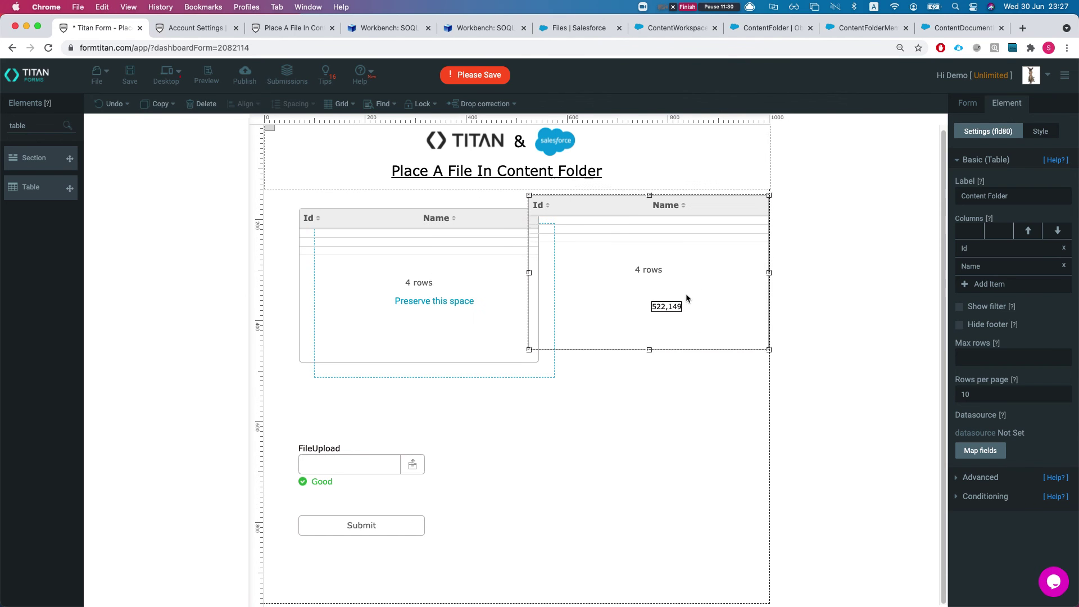
left_click(420, 270)
left_click_drag(404, 394, 371, 241)
left_click(582, 269)
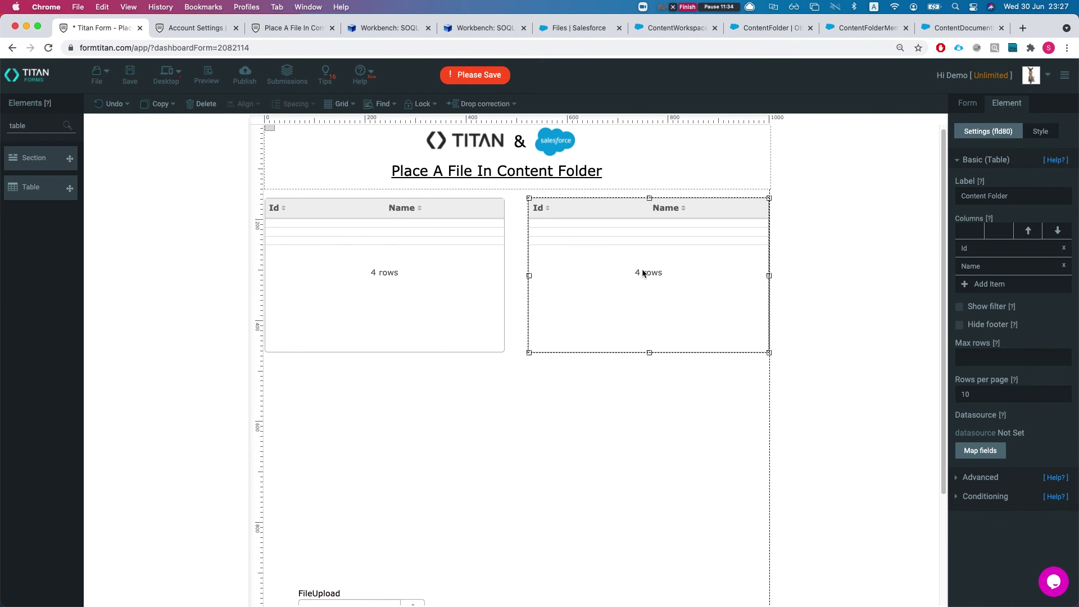
triple_click(964, 196)
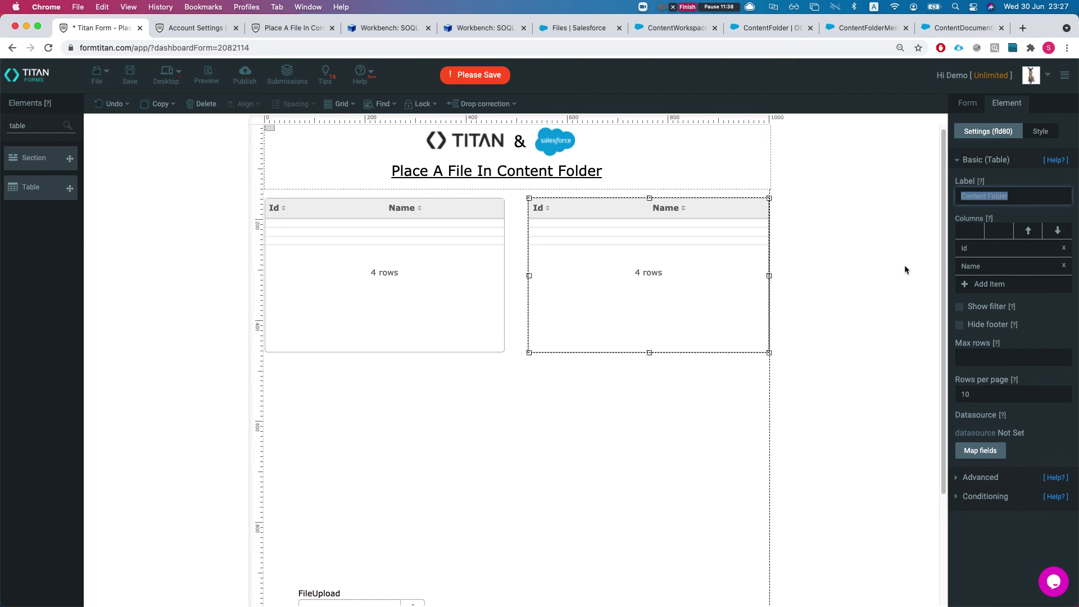
type("Worksa")
key("BackSpace")
type("pace Fil")
key("BackSpace")
type("Content")
type(" Tab")
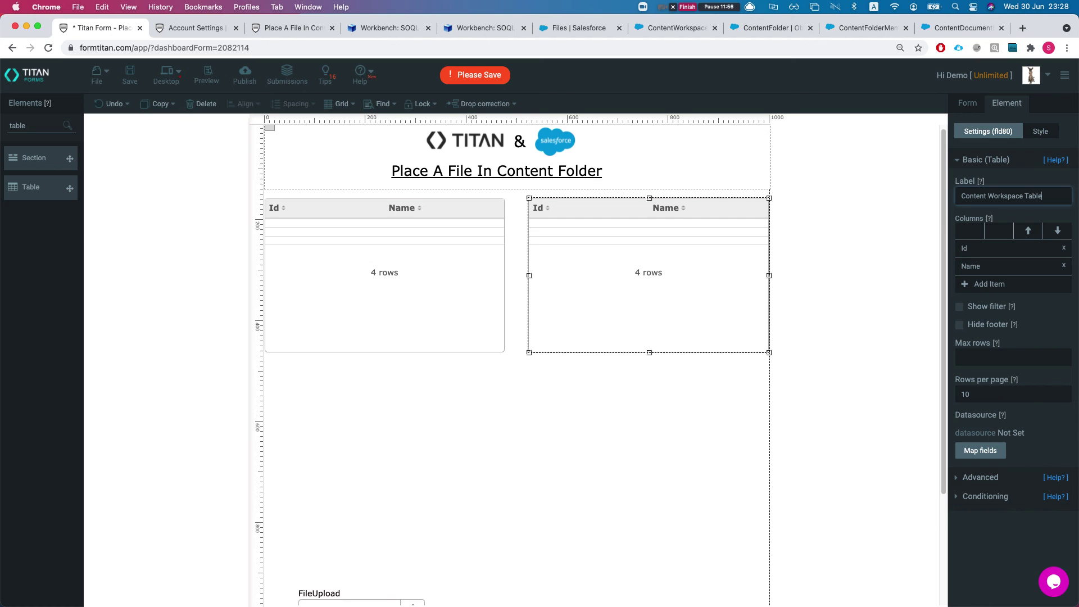
Widen the form and move the file upload and Submit group higher.
left_click(778, 406)
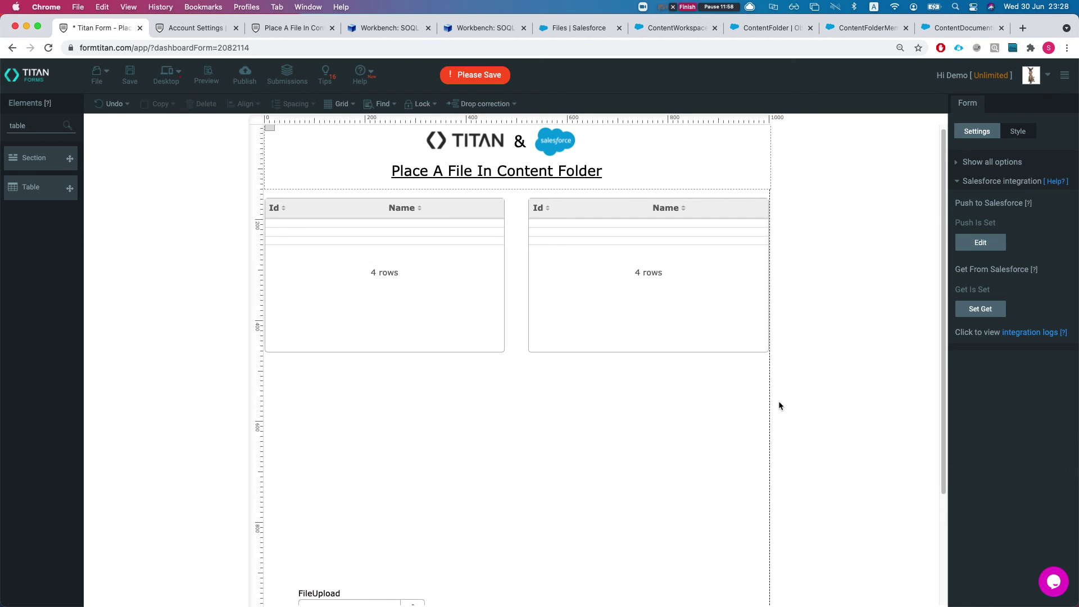
left_click_drag(770, 434, 802, 434)
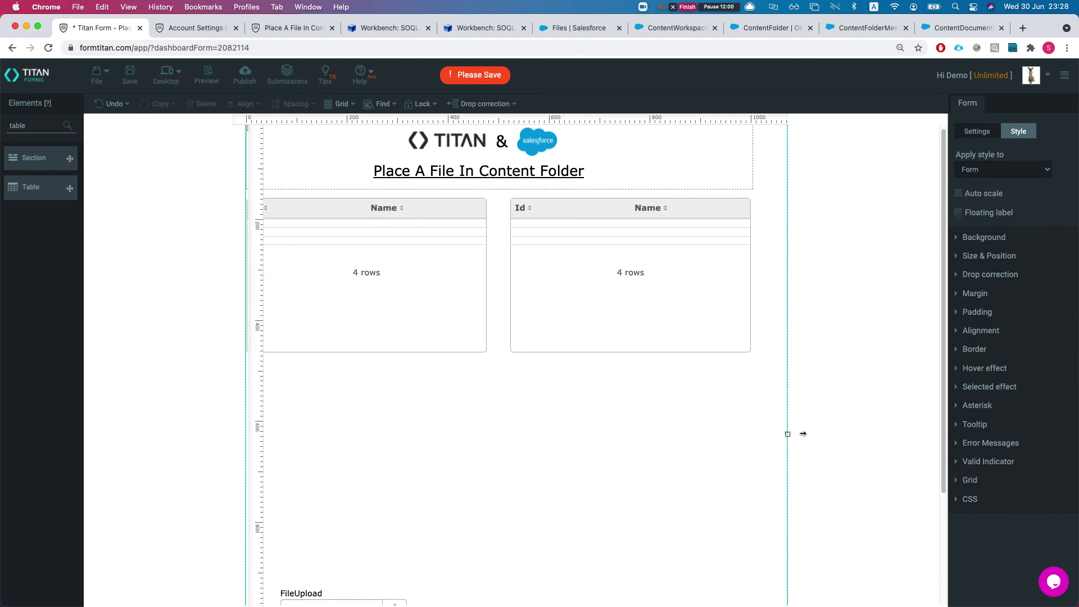
scroll(486, 416, "down", 5)
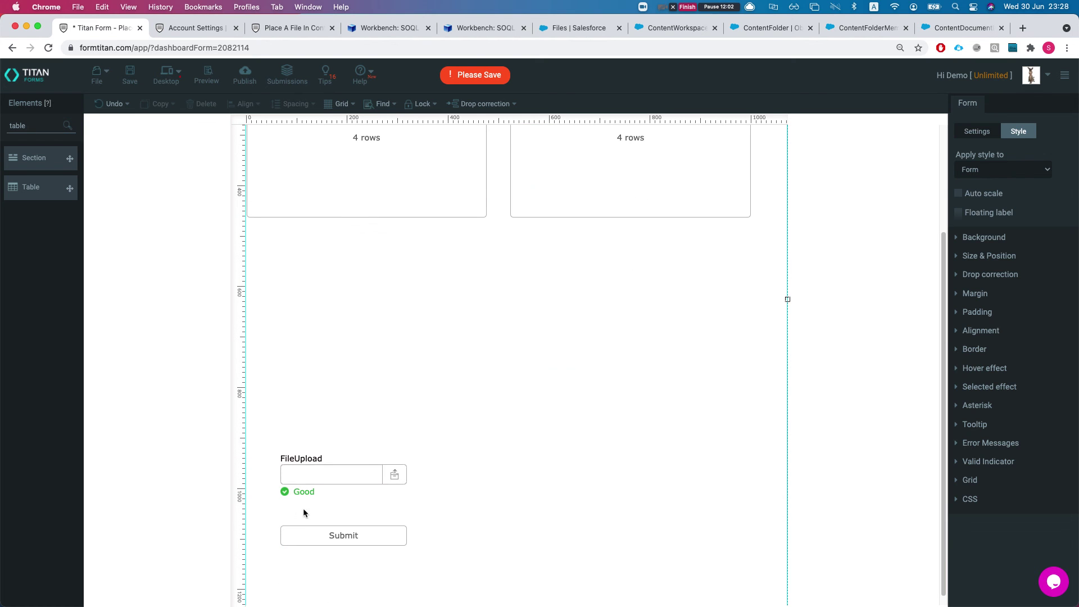
left_click(368, 538)
left_click_drag(350, 484, 341, 299)
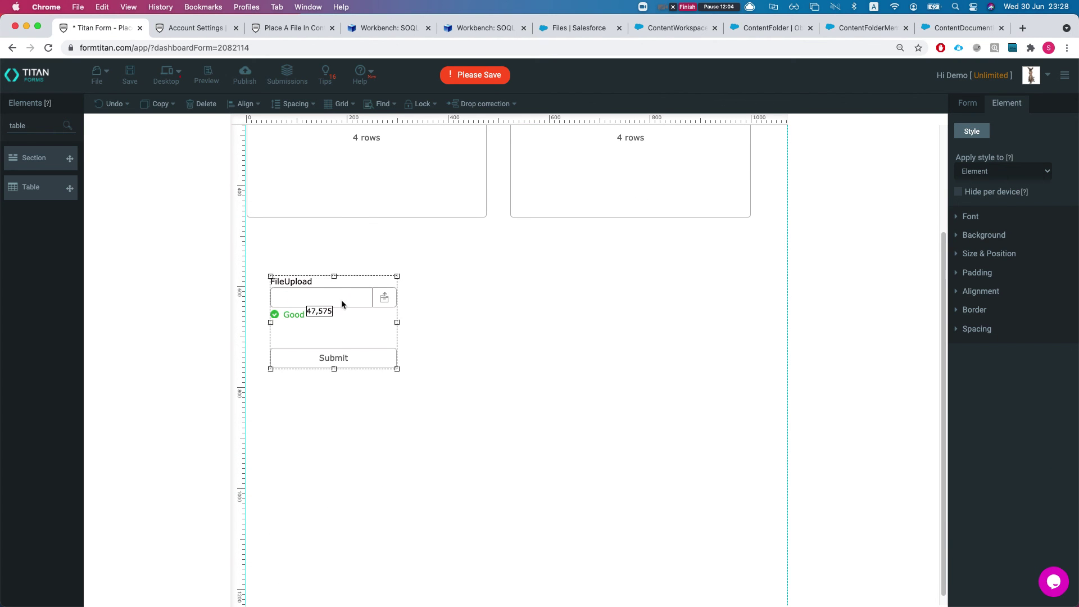
left_click(584, 304)
scroll(618, 326, "up", 5)
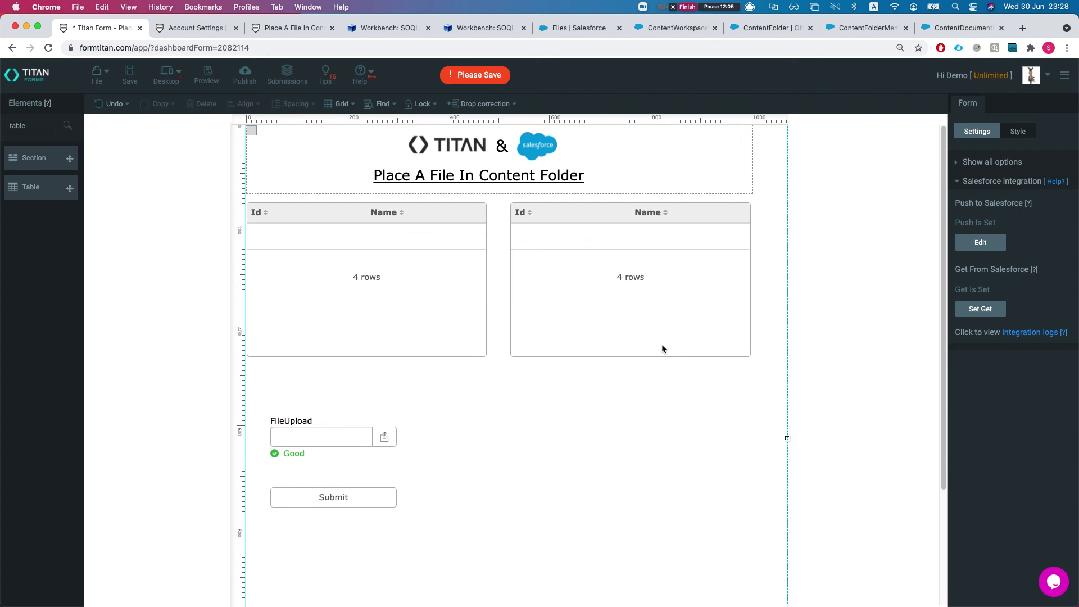
In the Get From Salesforce settings, delete the existing Content Folder mapping.
left_click(985, 184)
left_click(986, 220)
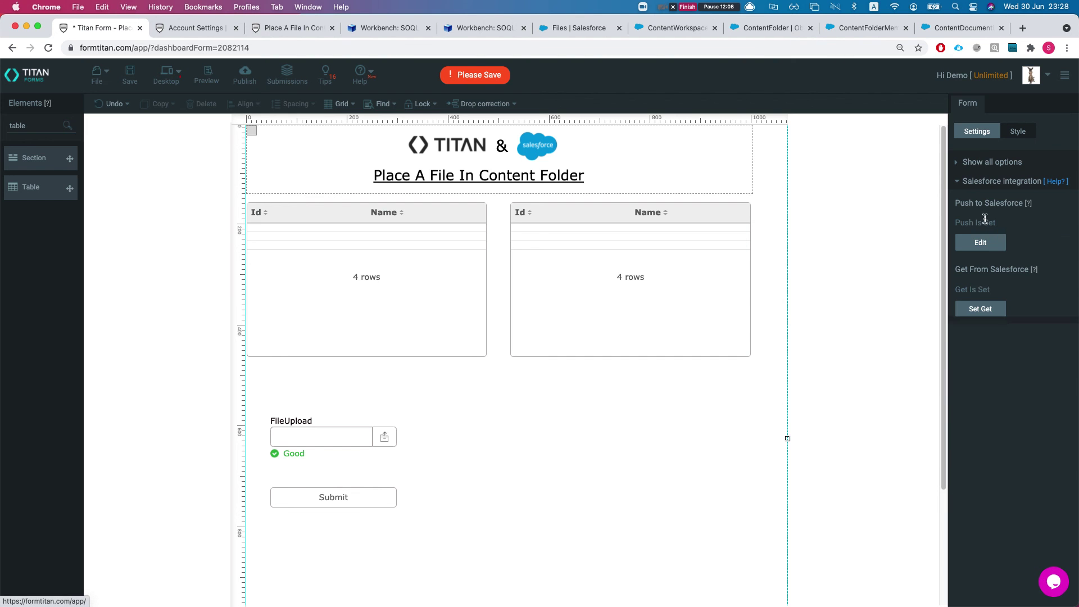
left_click(979, 308)
left_click(360, 307)
left_click(361, 154)
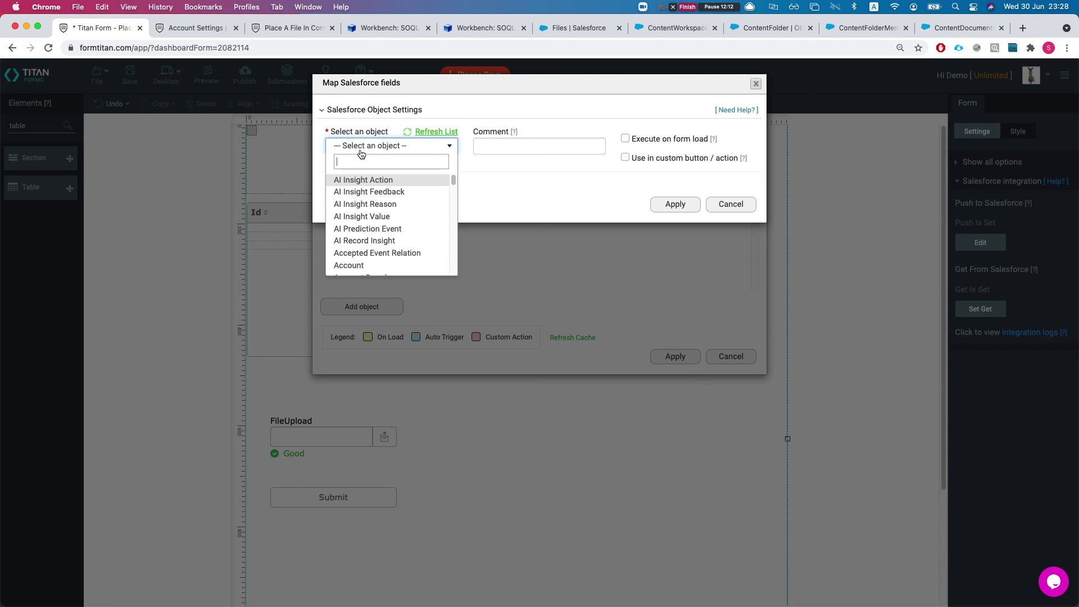
left_click(731, 211)
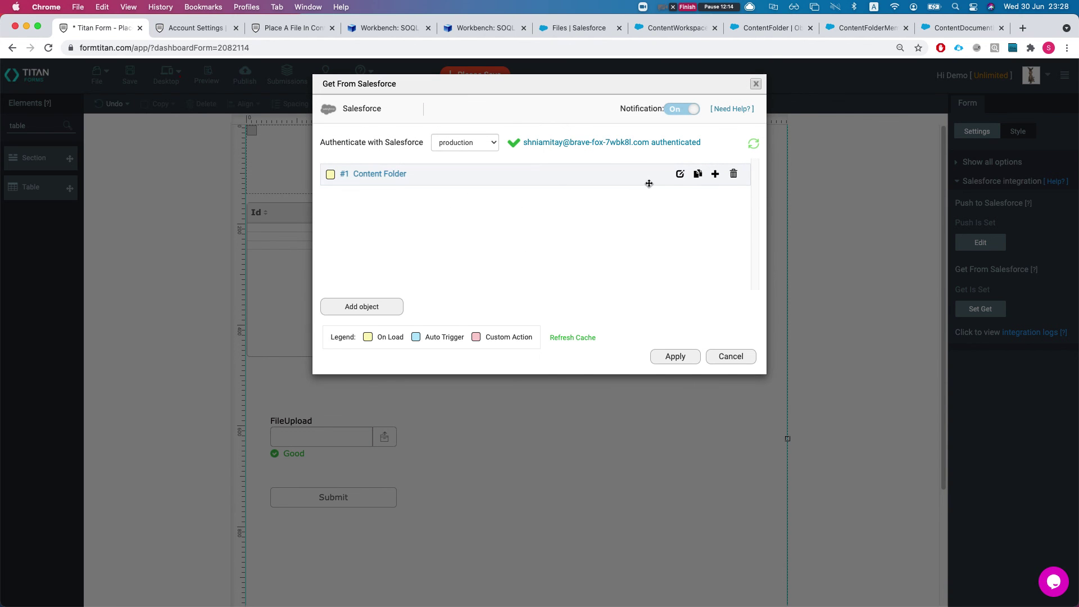
left_click(734, 174)
Add a Content Folder object to load, commented 'get all'.
left_click(364, 201)
left_click(386, 146)
type("conmt")
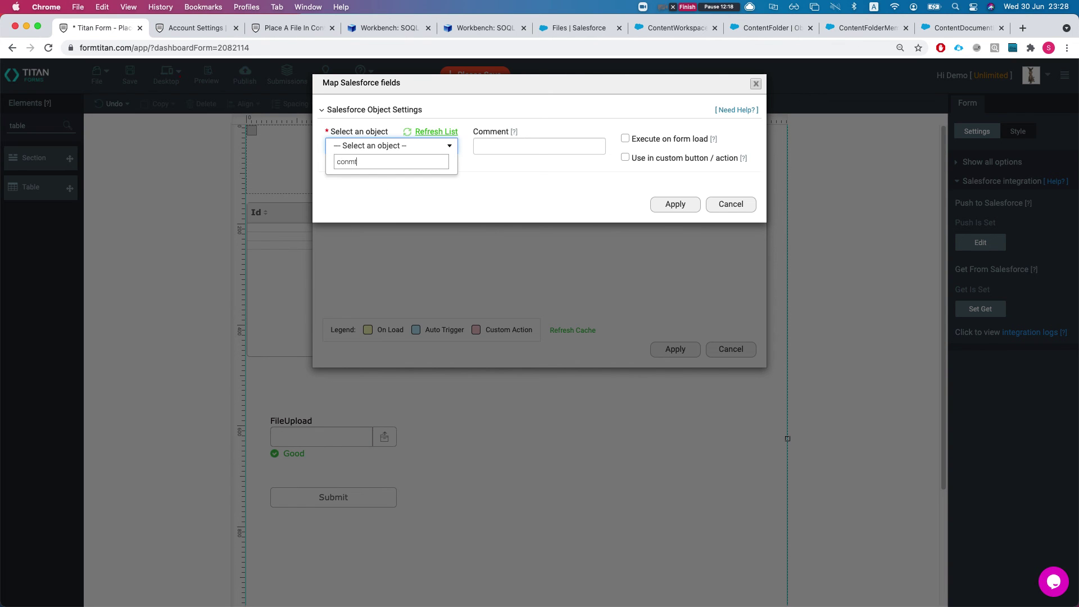
key("BackSpace")
key("BackSpace")
key("BackSpace")
type("nt")
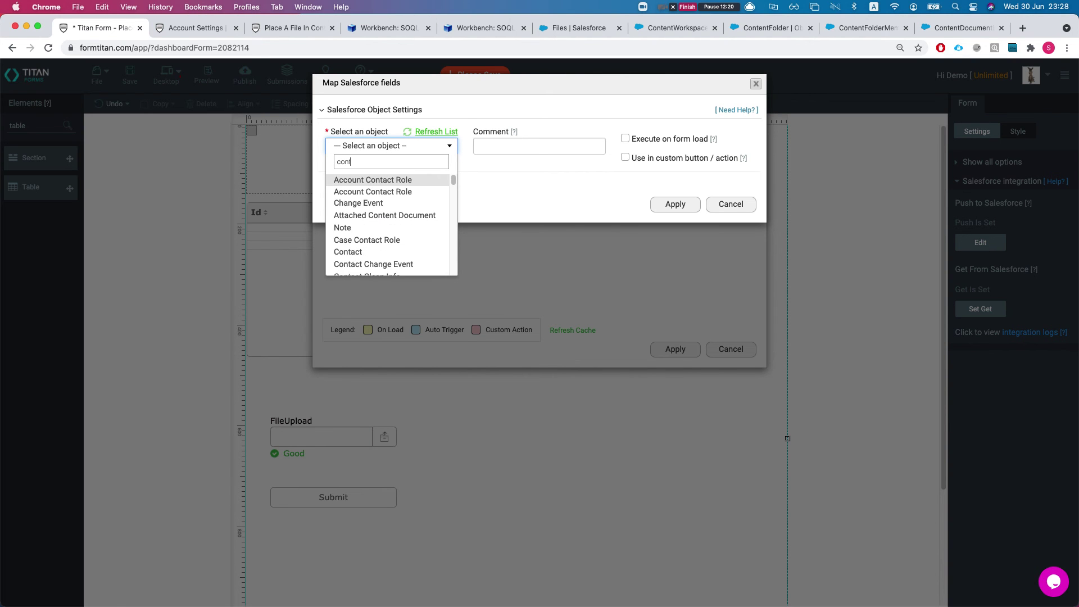
type("ent fo")
key("Return")
left_click(538, 143)
type("get all")
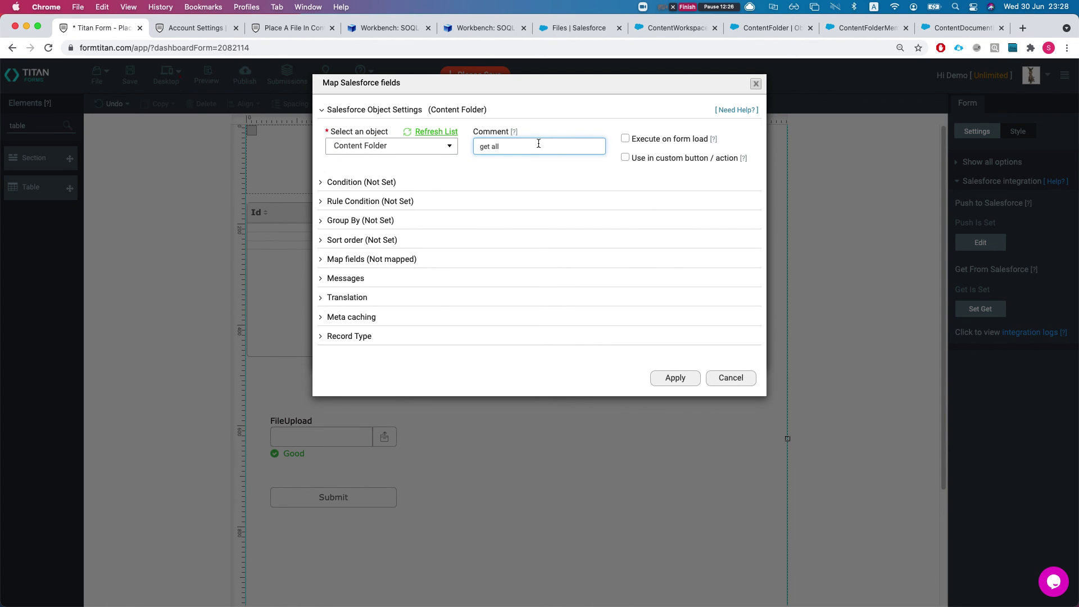
Browse the condition editor's CRM fields and leave the query without a condition.
left_click(428, 186)
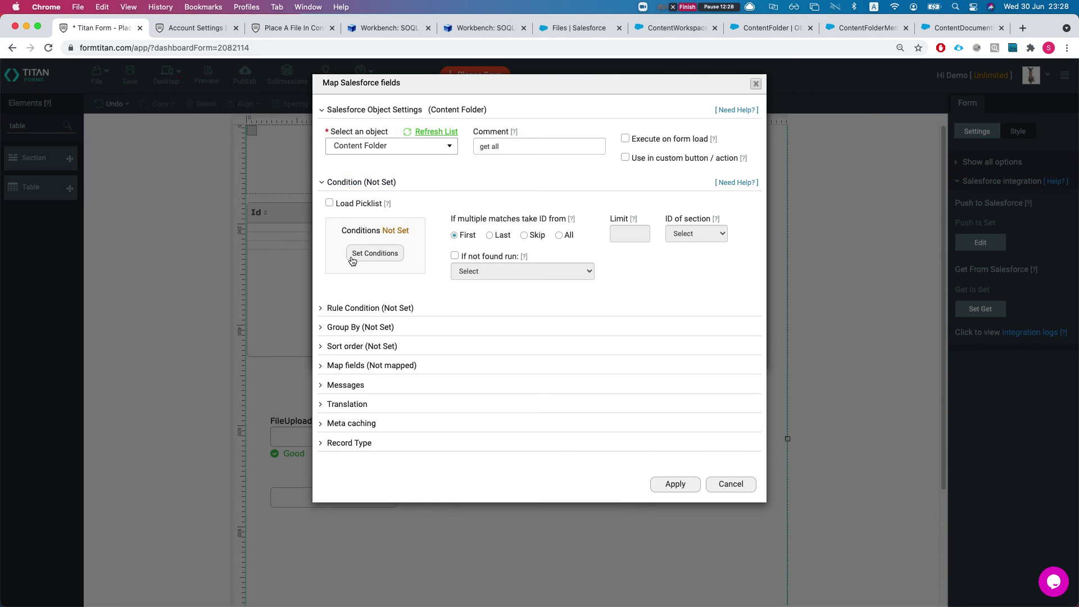
left_click(354, 254)
left_click(312, 117)
left_click(499, 216)
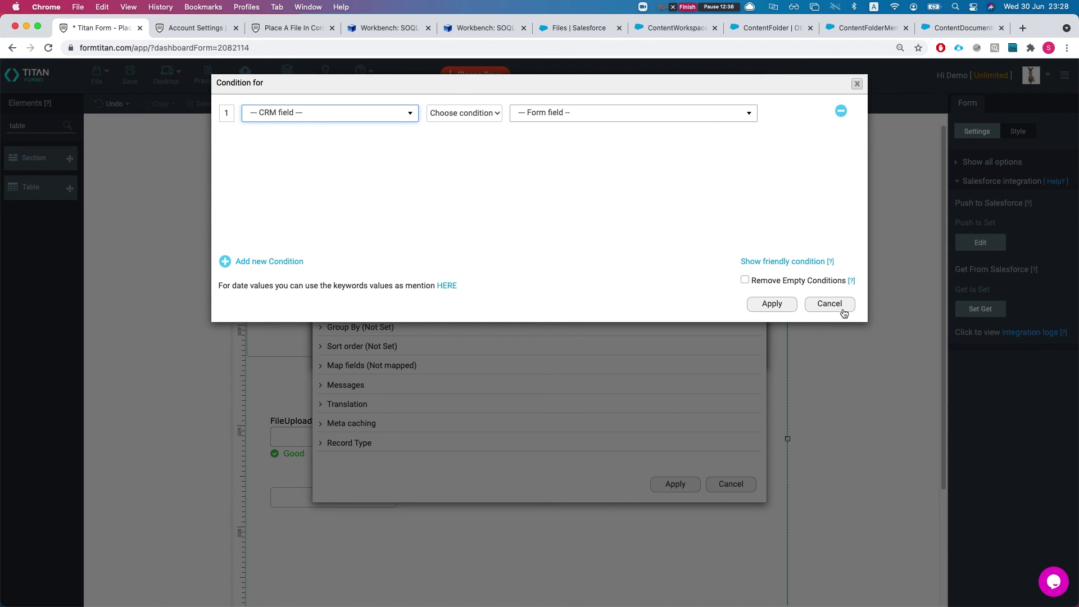
left_click(378, 214)
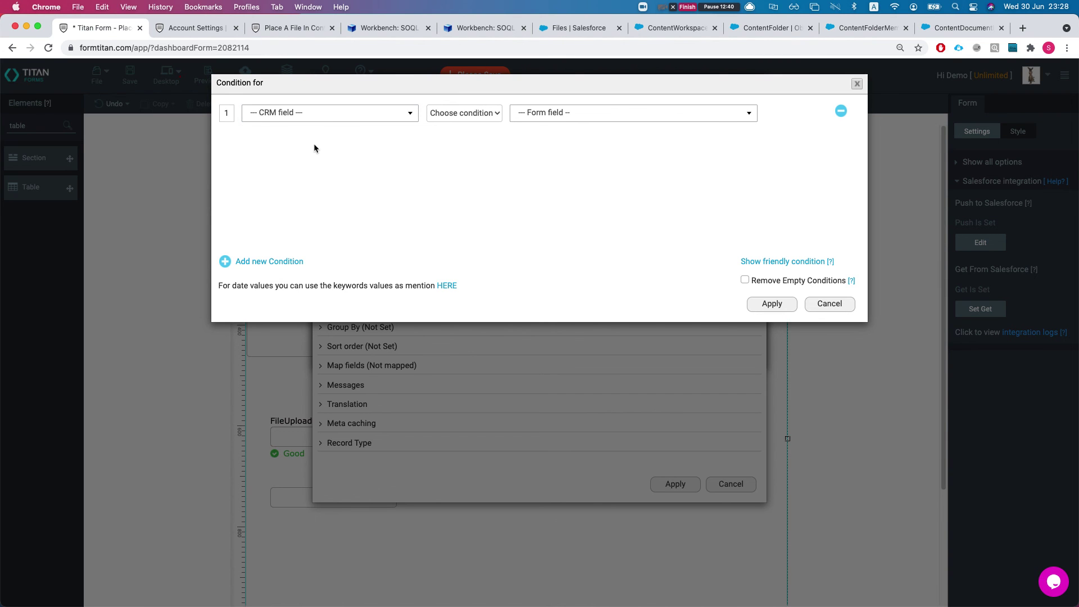
left_click(335, 116)
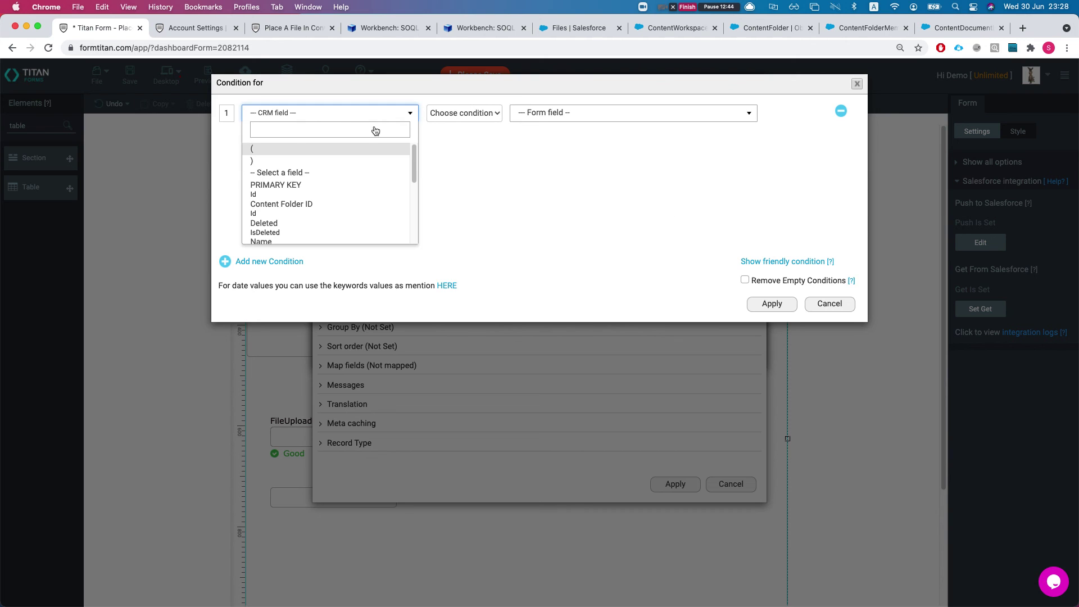
left_click(842, 309)
left_click(843, 309)
Run the Content Folder query on form load, returning All records with limit 20.
left_click(633, 139)
left_click(558, 226)
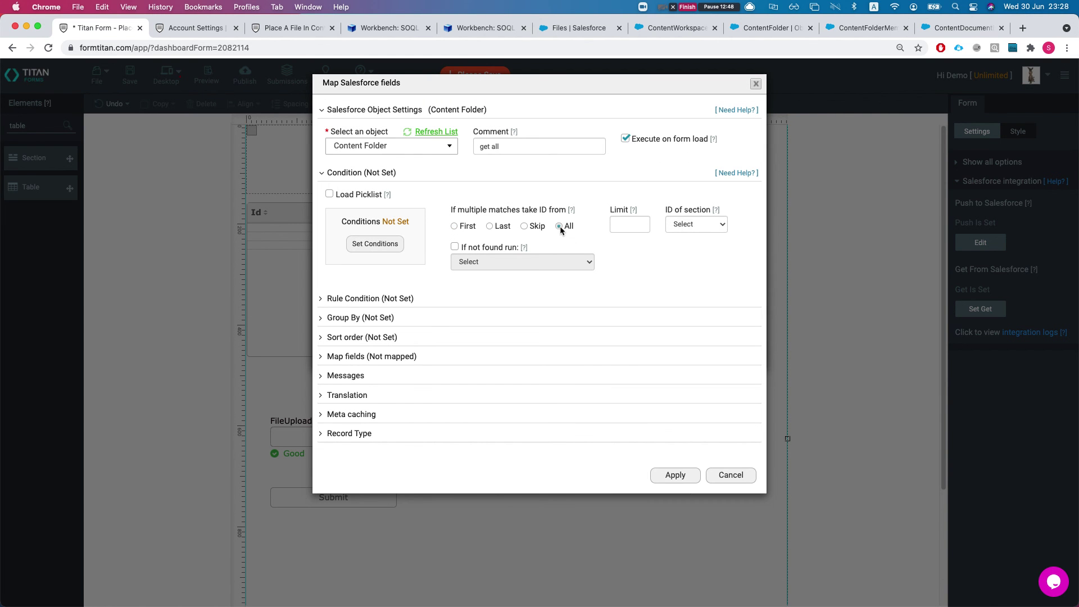
left_click(630, 224)
type("20")
Map fld79.Id to Content Folder ID and fld79.Name to Name, and apply.
left_click(365, 356)
left_click(374, 408)
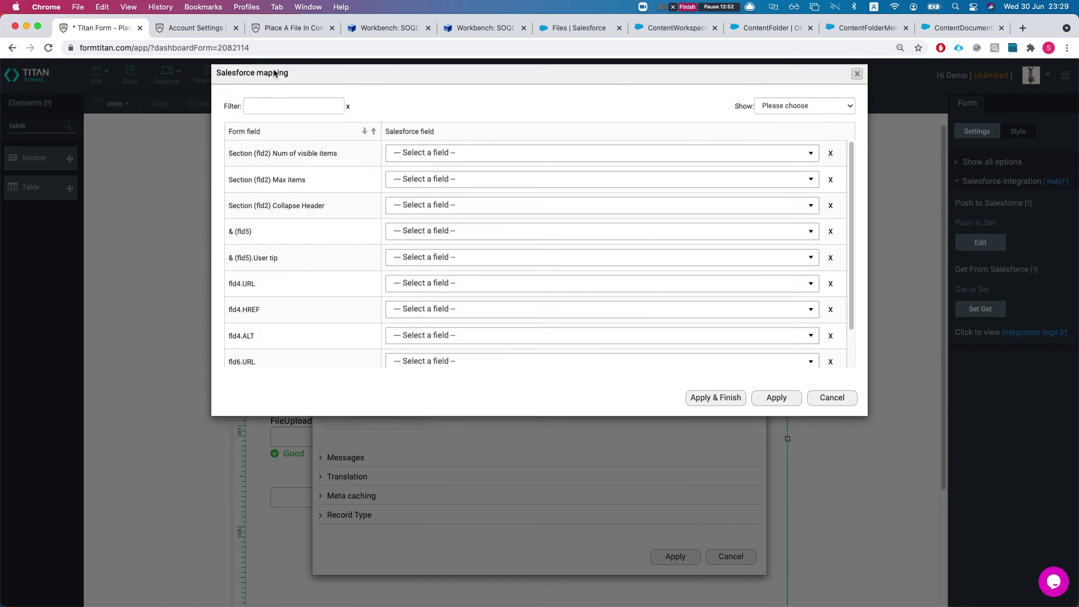
left_click(273, 111)
type("folder")
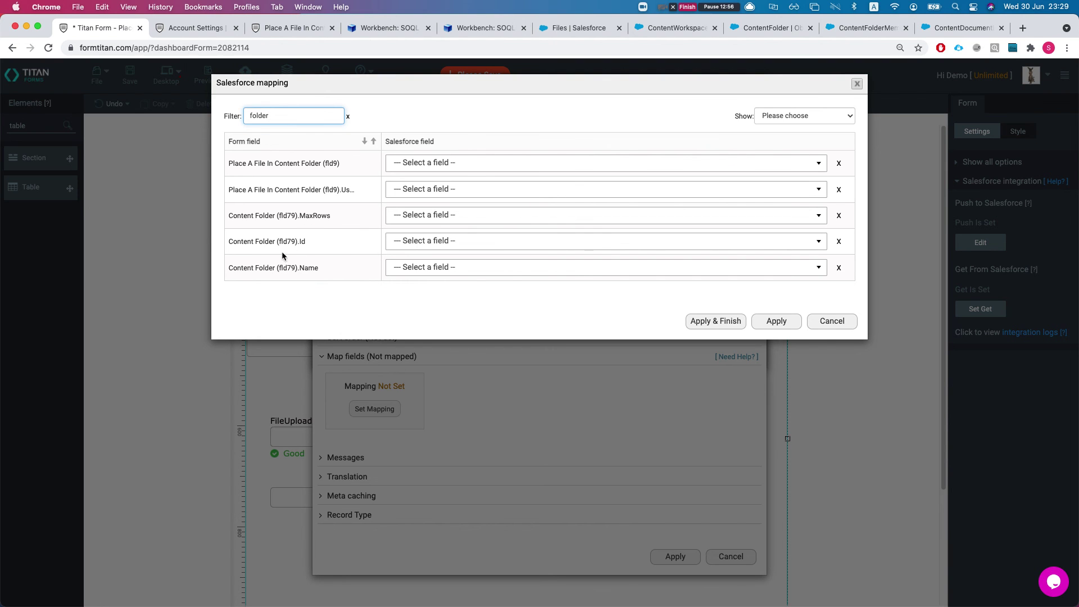
left_click(429, 242)
type("id")
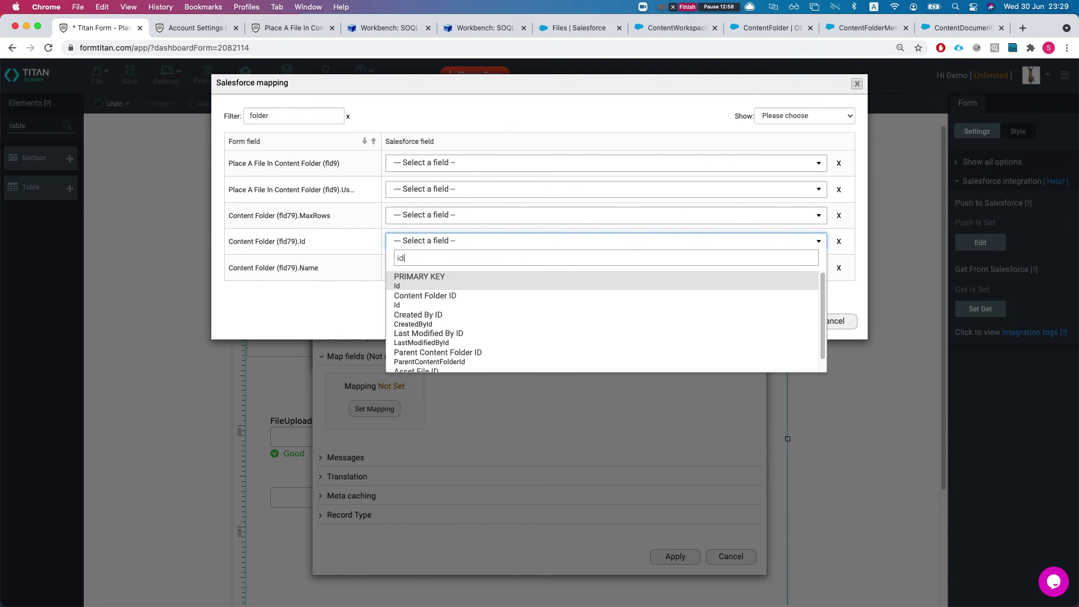
left_click(425, 298)
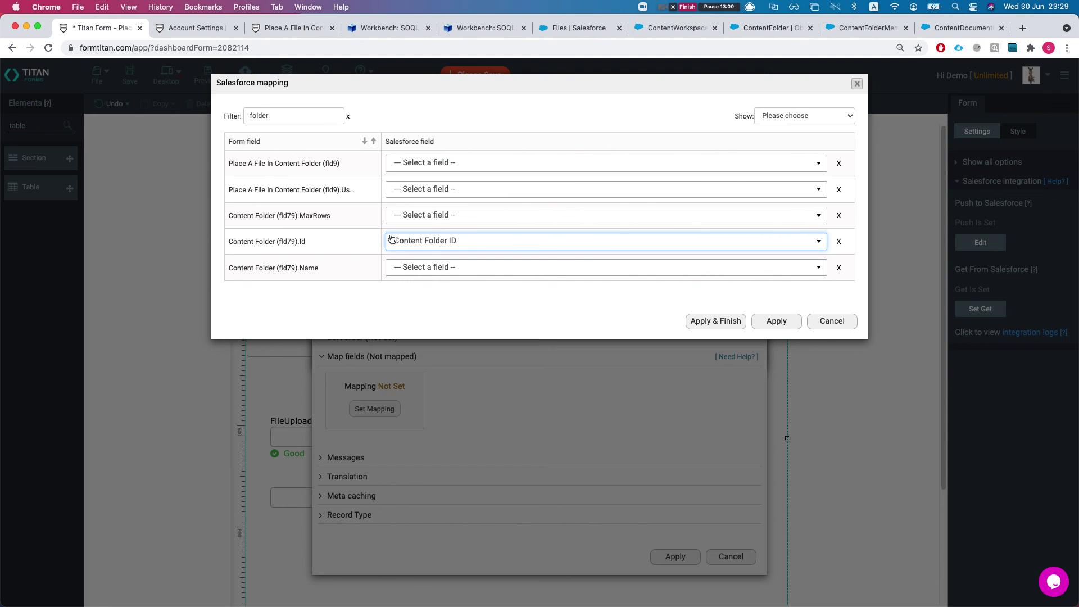
left_click(428, 267)
type("name")
key("Return")
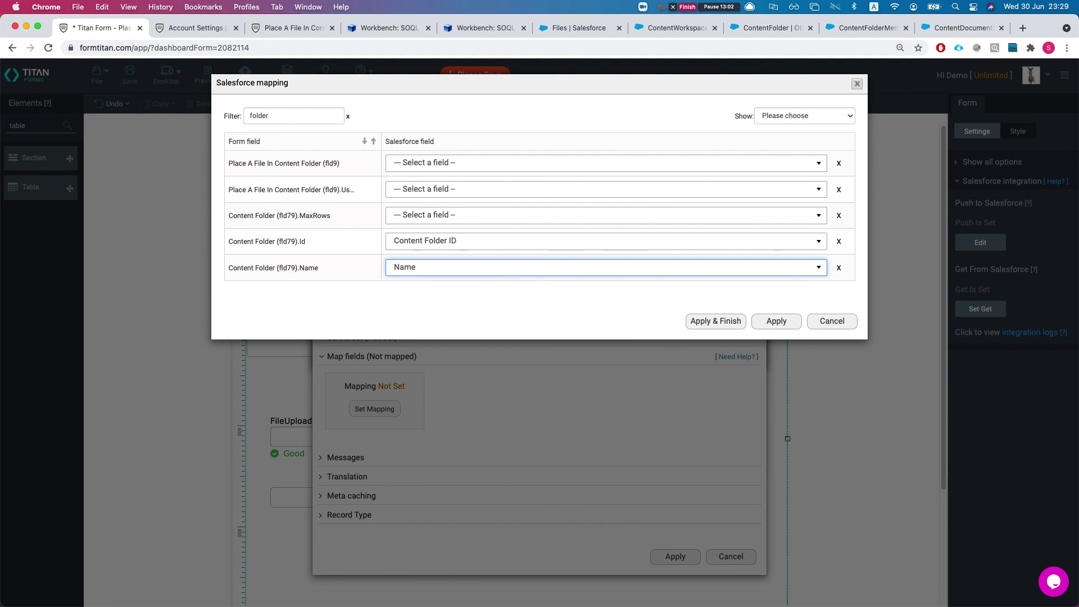
left_click(716, 321)
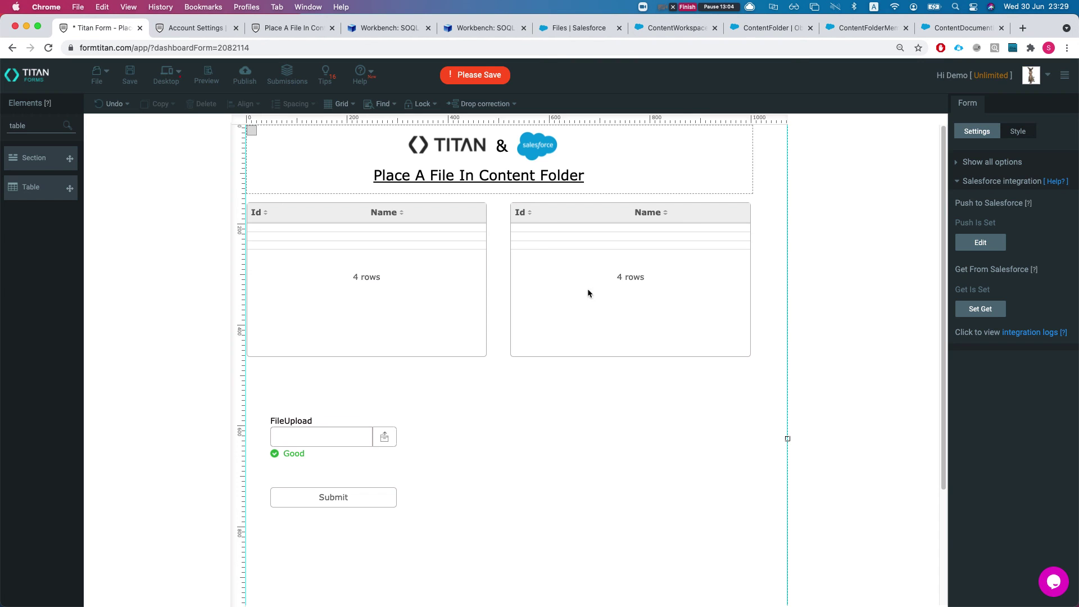
left_click(979, 310)
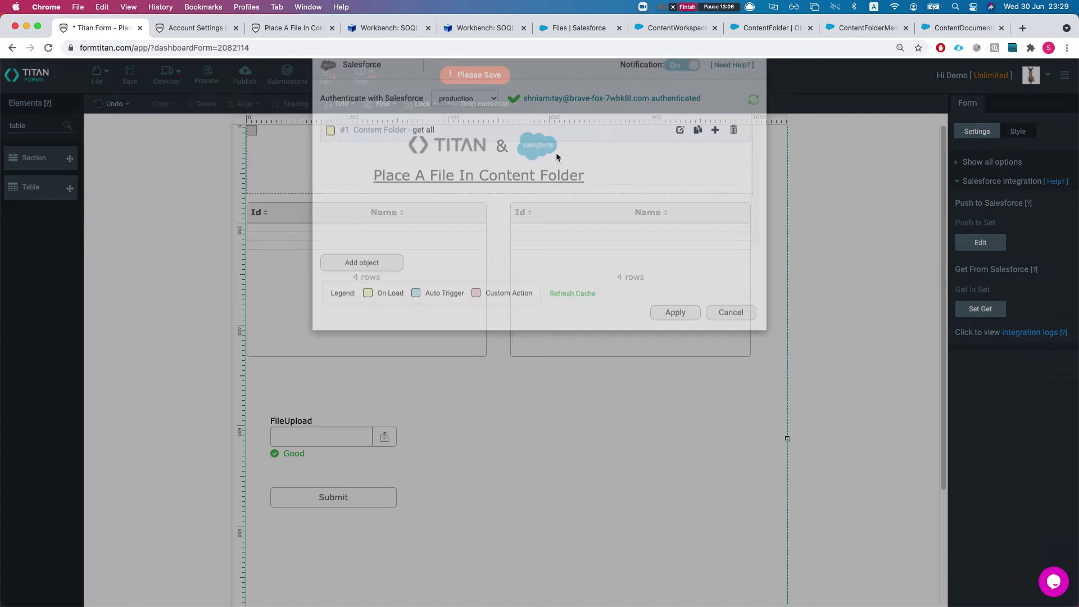
Add a new Get object commented 'cwe', first trying Content Workspace Subscription.
left_click(380, 305)
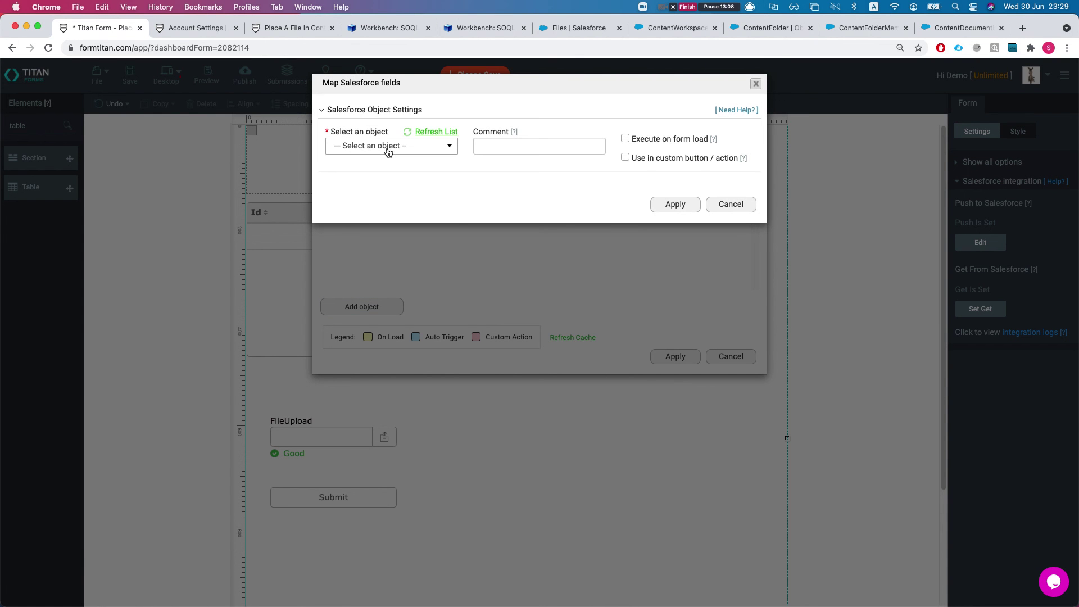
left_click(441, 147)
left_click(492, 144)
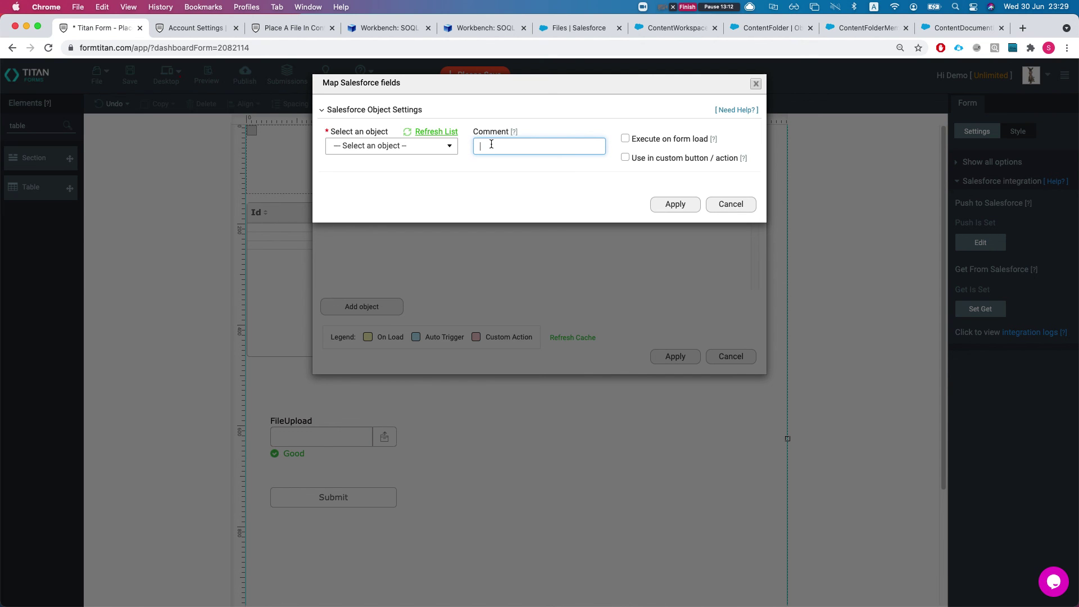
type("cwe")
left_click(406, 151)
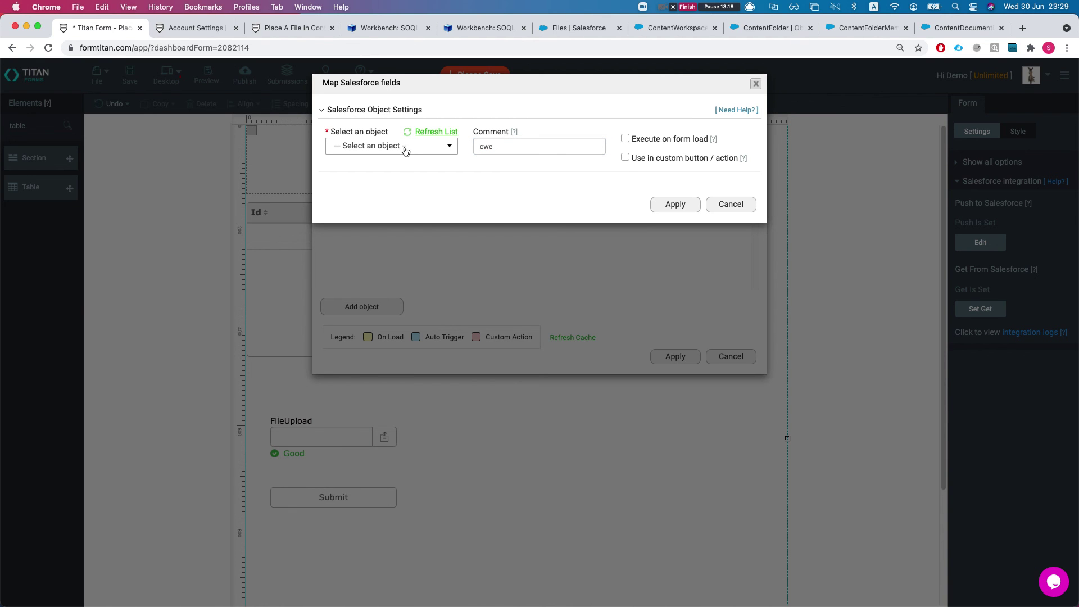
type("con")
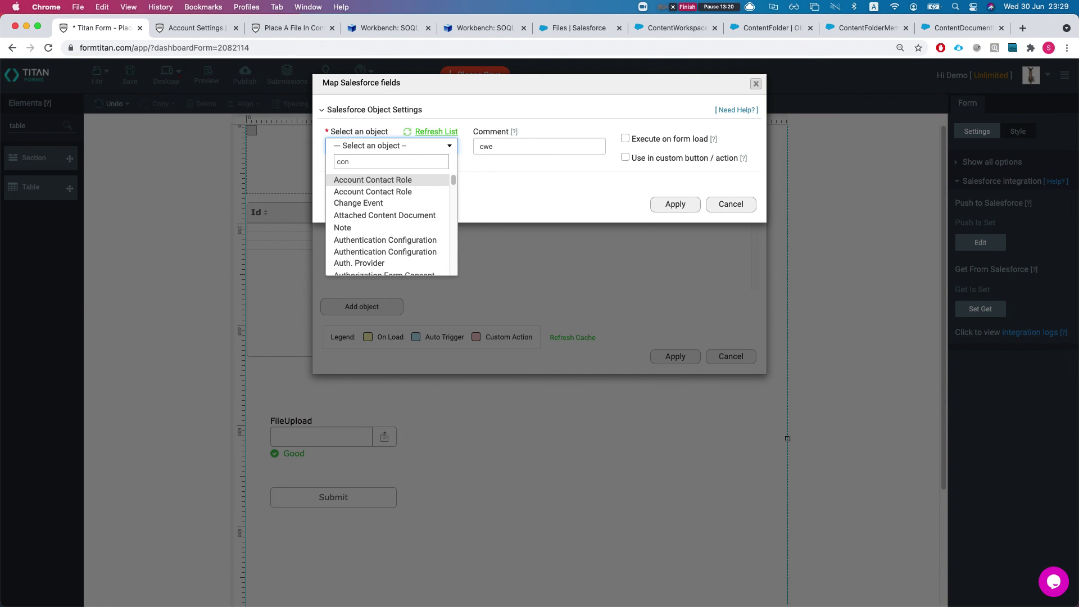
type("tent")
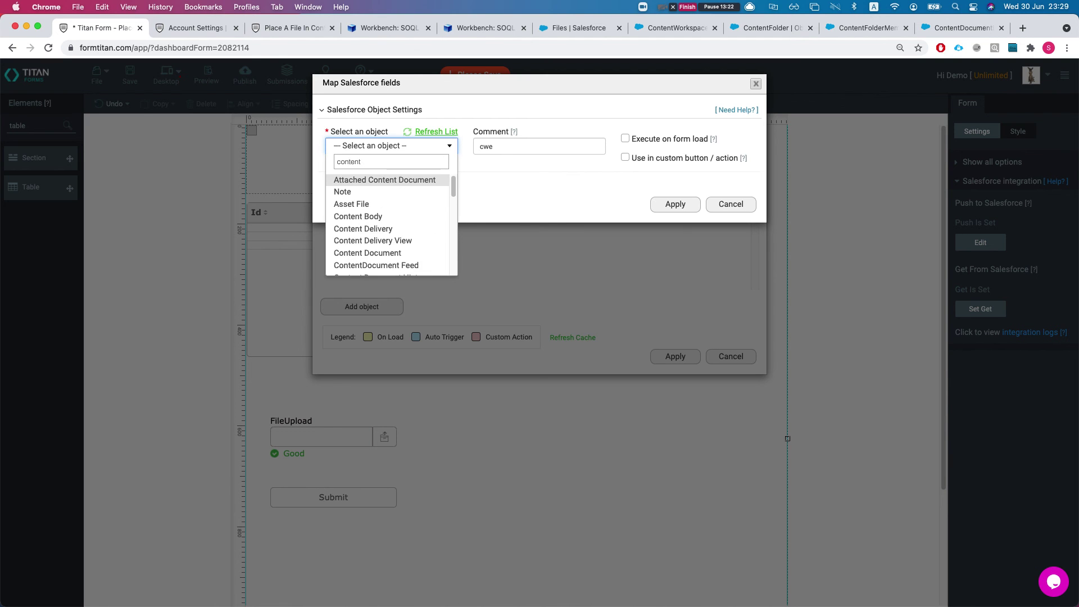
type(" wor")
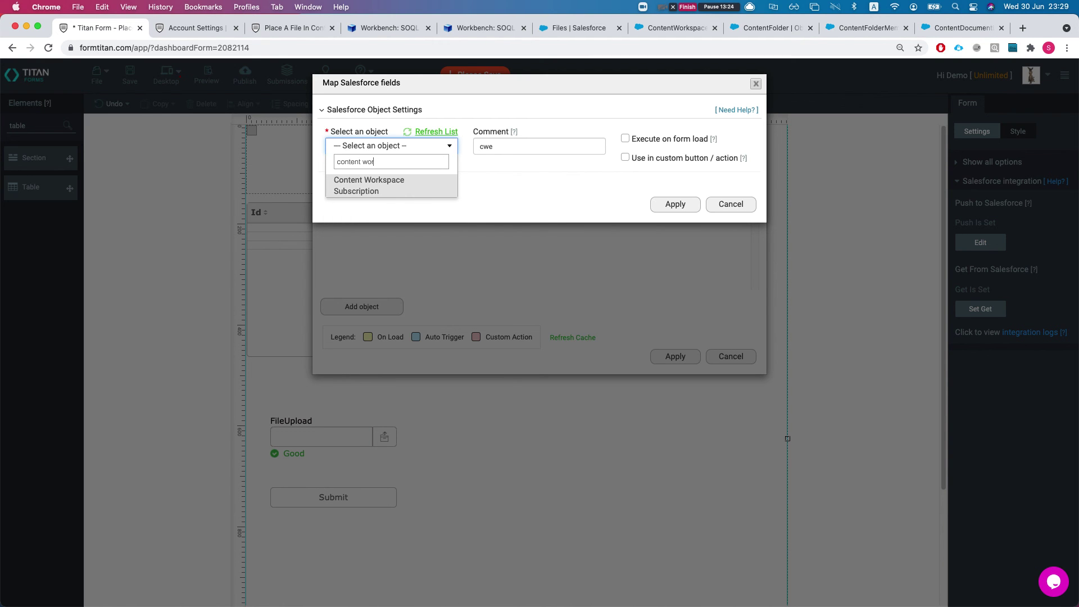
key("BackSpace")
key("BackSpace")
key("BackSpace")
key("BackSpace")
key("BackSpace")
key("BackSpace")
key("BackSpace")
key("BackSpace")
key("BackSpace")
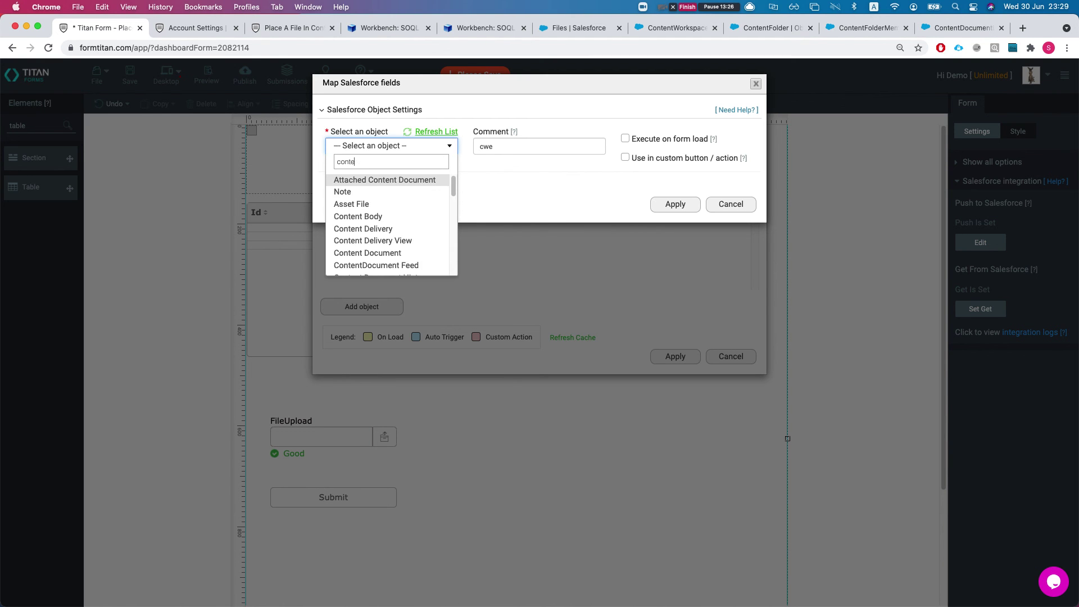
type("work")
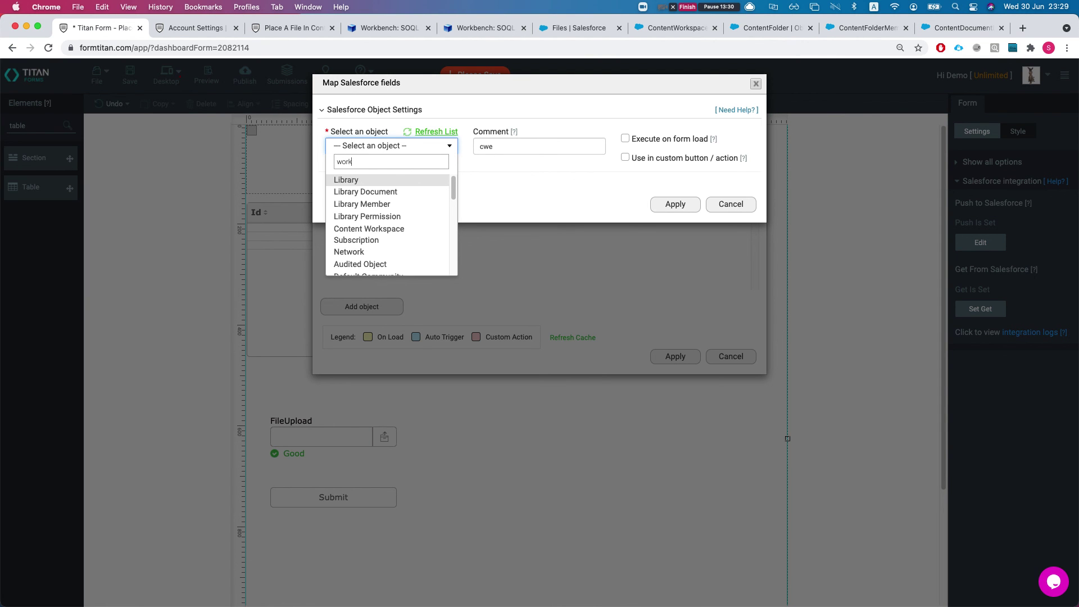
key("Down")
key("Down")
key("Down")
key("Return")
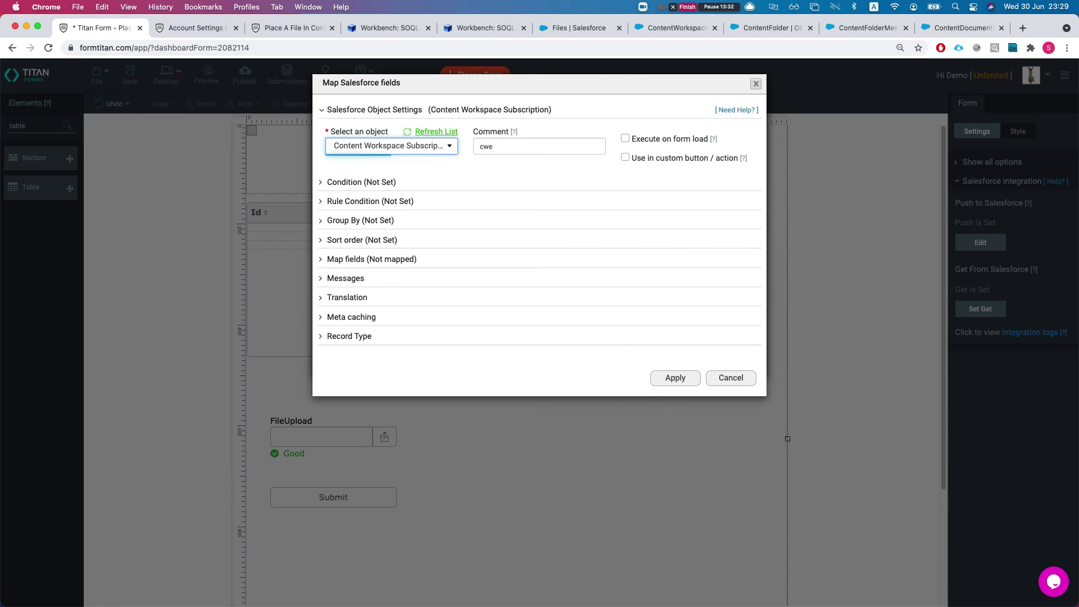
Switch the object to Library, run it on form load, and open its field mapping.
left_click(407, 145)
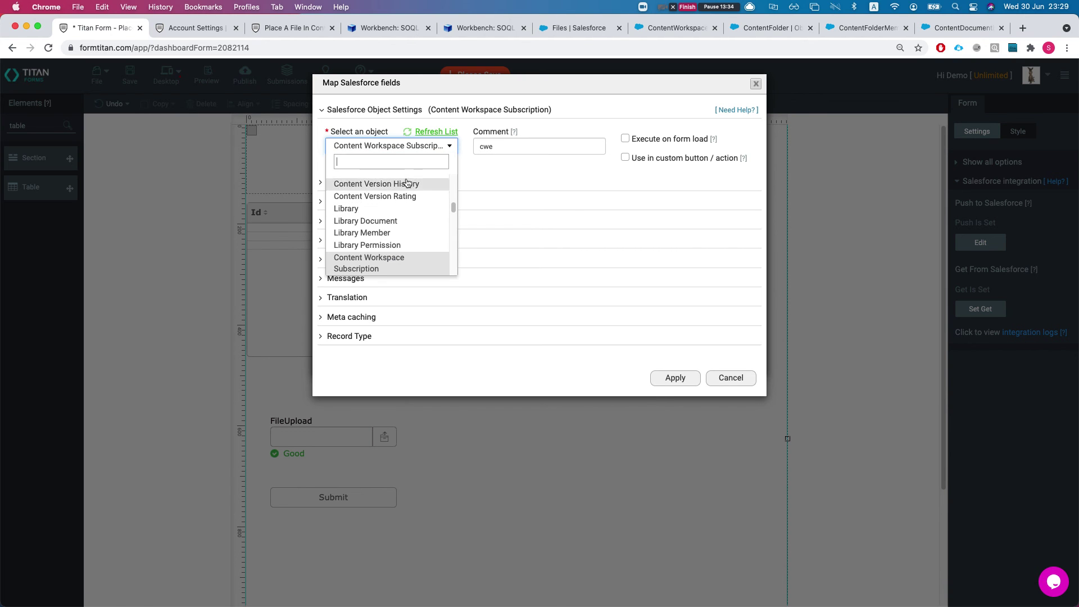
scroll(377, 214, "up", 2)
left_click(352, 243)
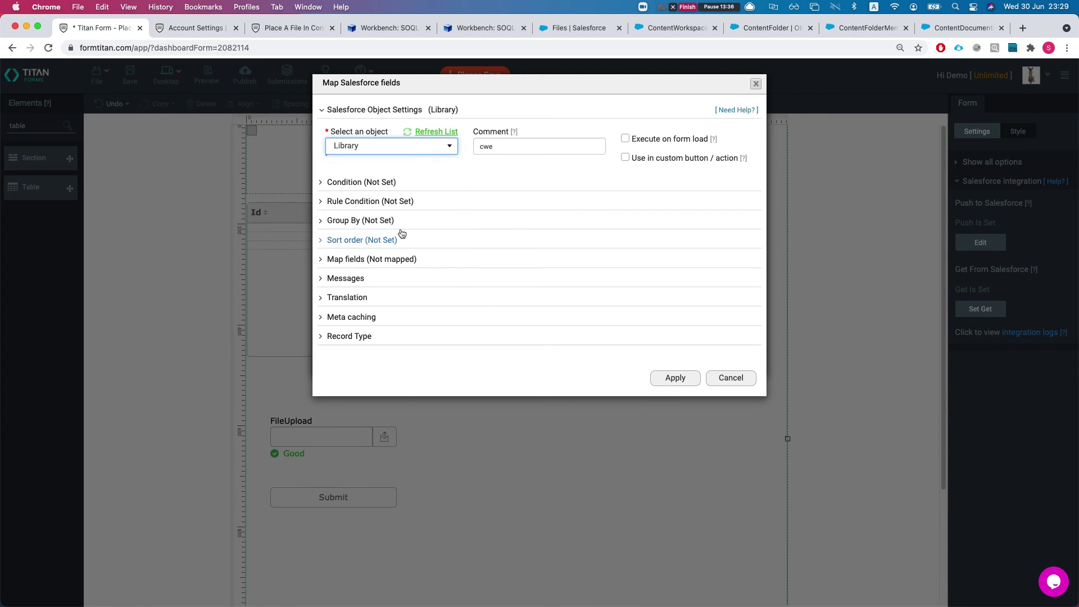
left_click(378, 188)
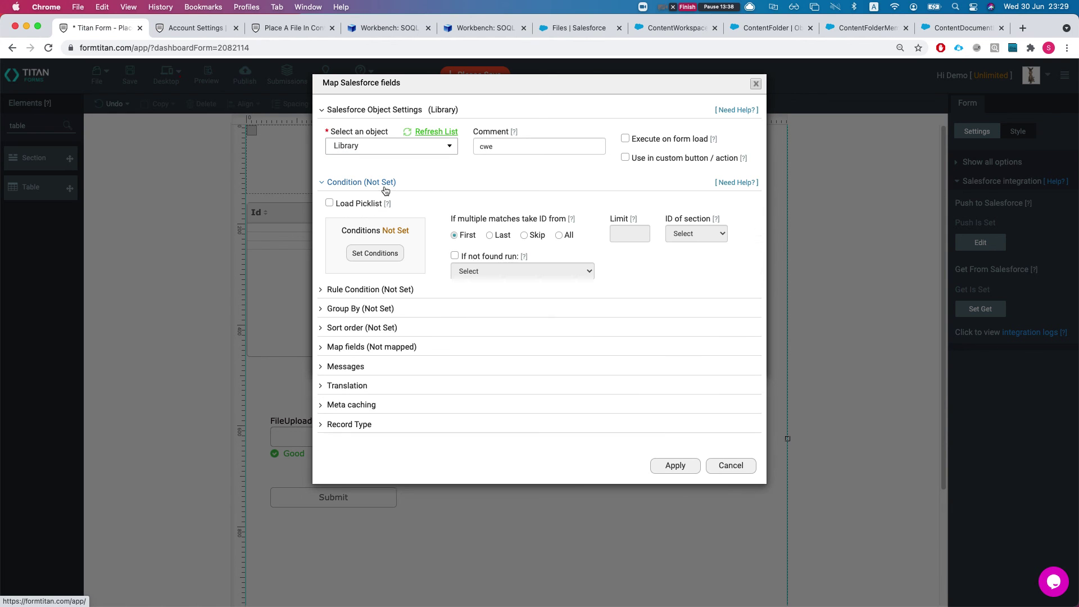
left_click(434, 184)
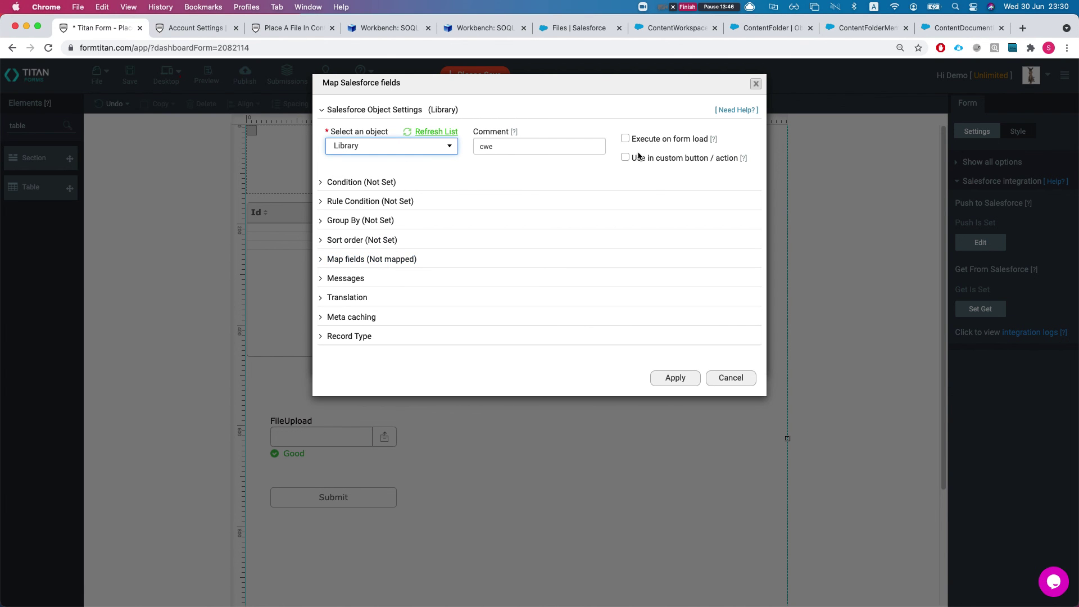
left_click(626, 138)
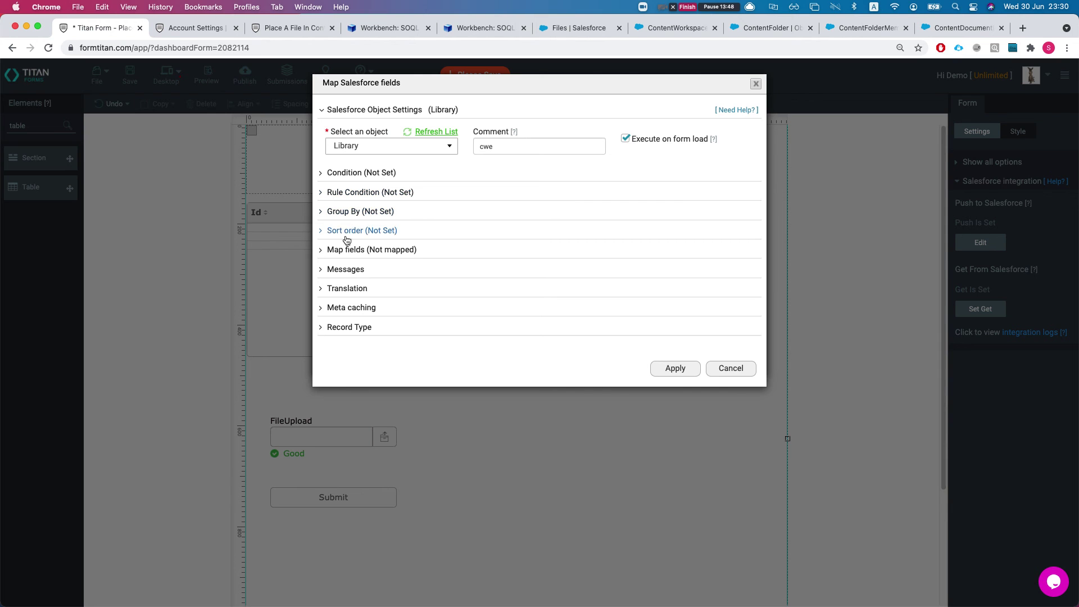
left_click(386, 251)
left_click(376, 302)
Filter the form fields by 'work' and map the Content Workspace Table Id to Library ID.
left_click(273, 122)
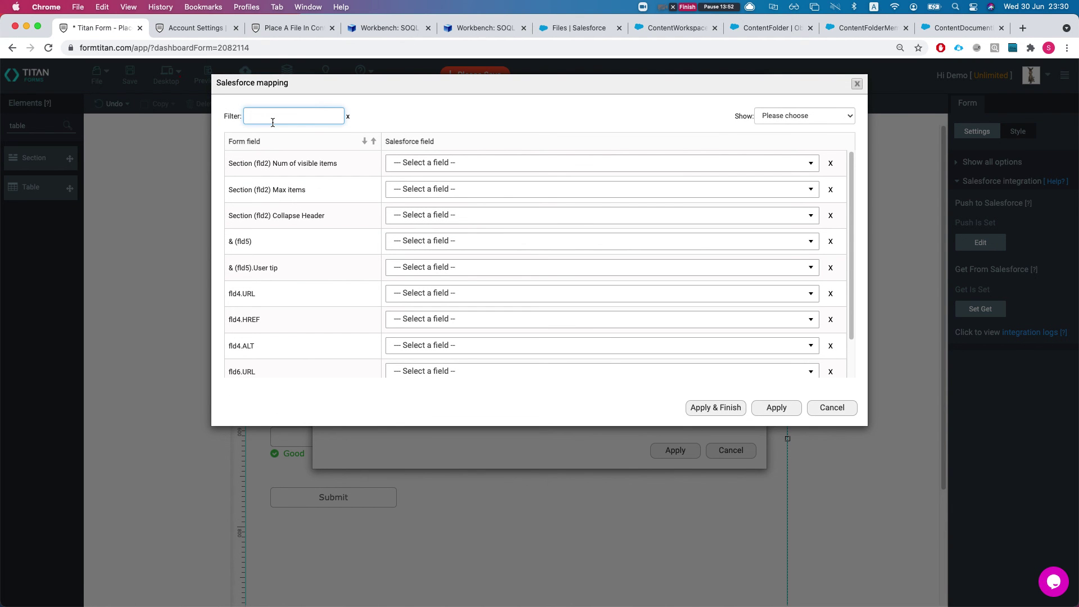
type("work")
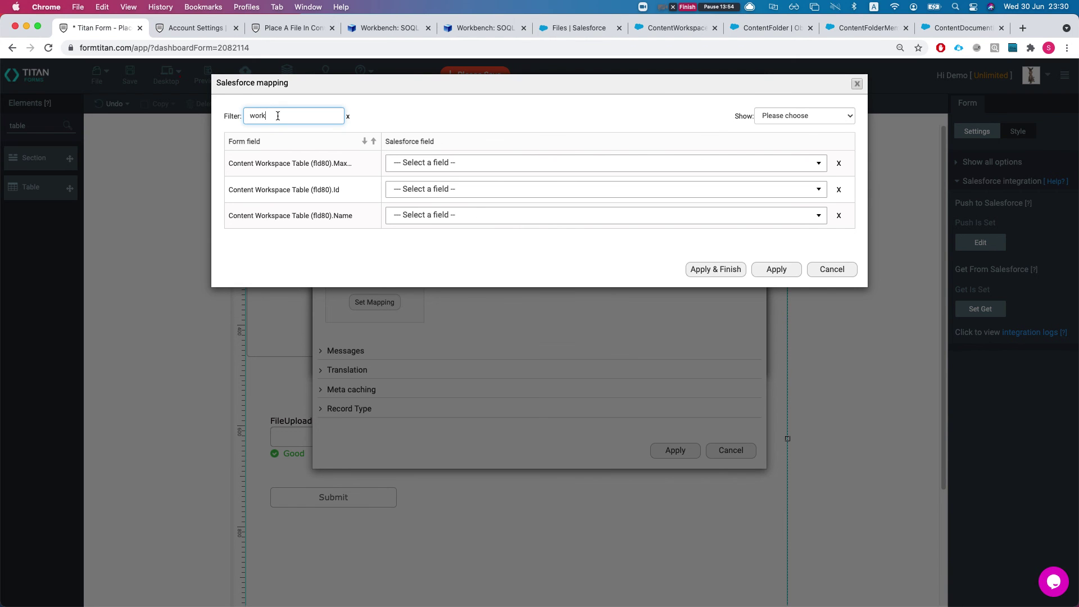
left_click(432, 194)
type("id")
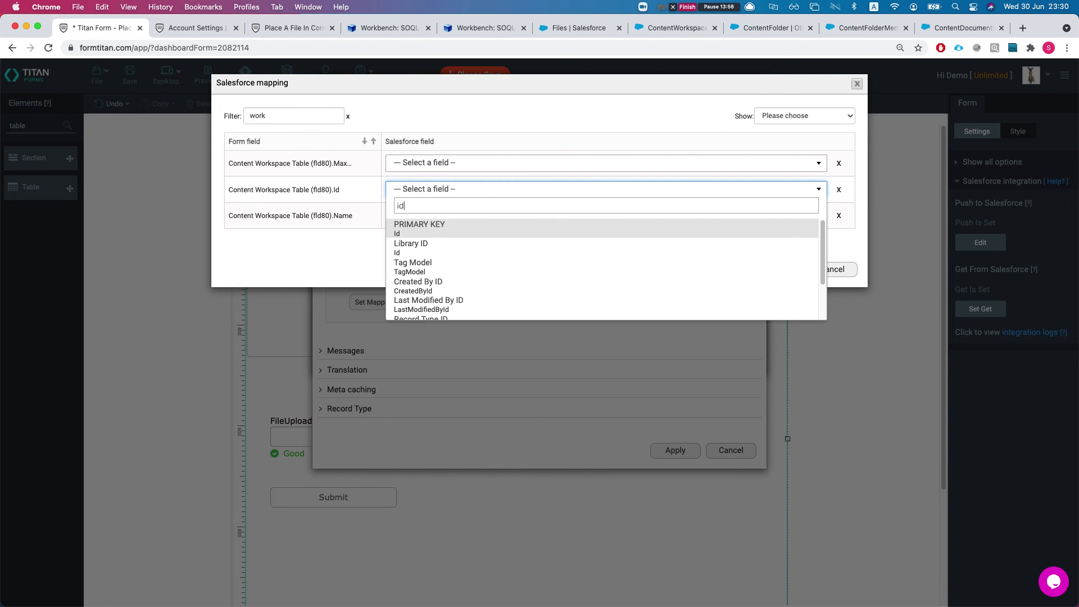
key("Down")
key("Return")
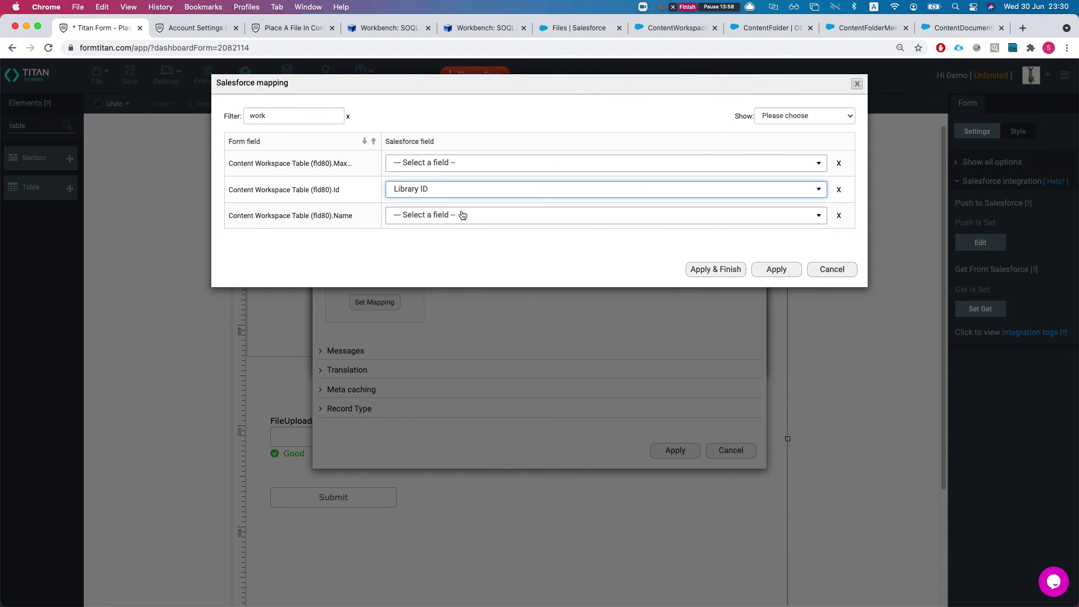
Map the Content Workspace Table Name to Name, apply the mapping, and save the form.
left_click(471, 217)
type("name")
key("Return")
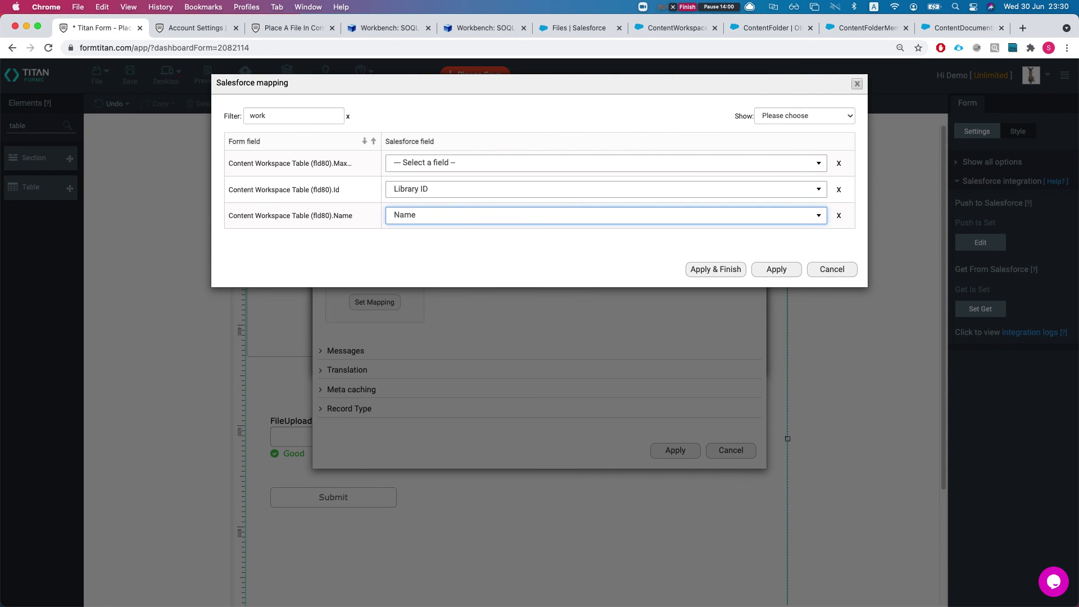
left_click(731, 273)
left_click(129, 78)
left_click(332, 28)
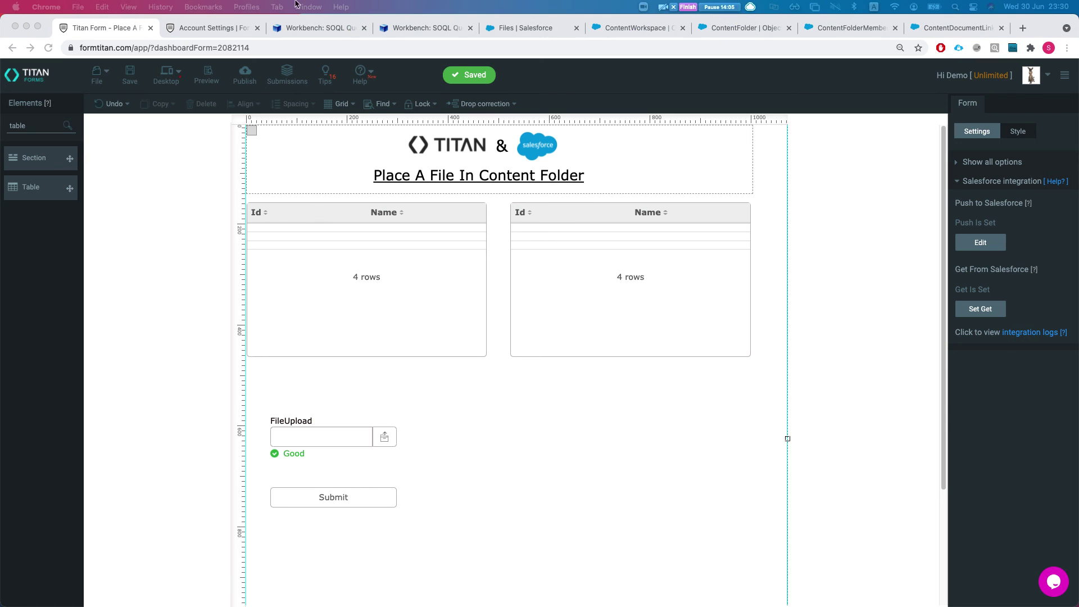
Publish the form and view it live, showing 8 content folders plus Testing lib and Asset Library.
left_click(245, 73)
left_click(658, 128)
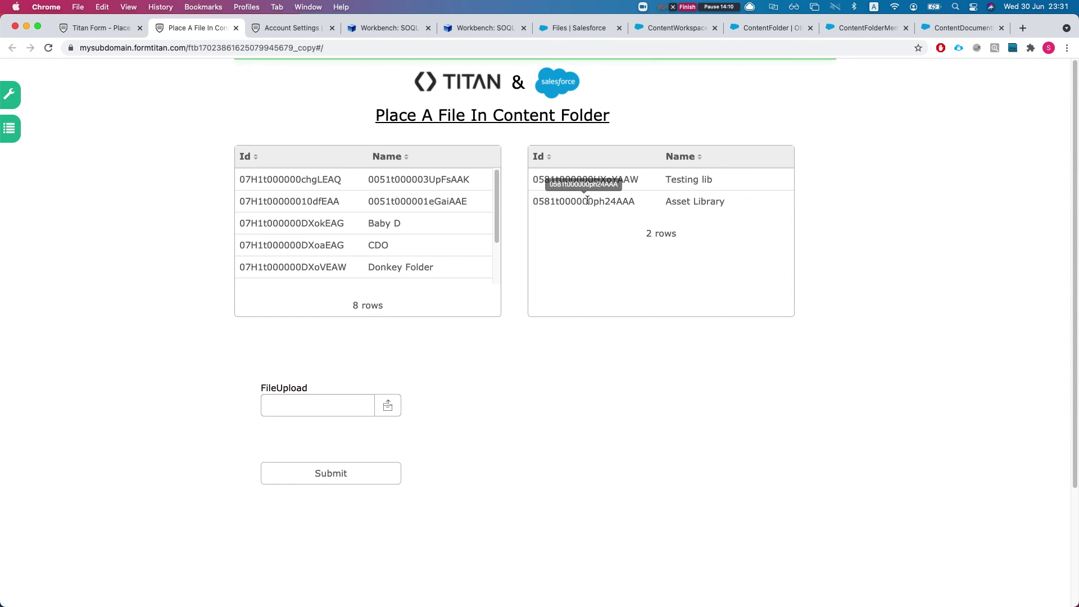
scroll(362, 212, "down", 3)
scroll(364, 212, "up", 3)
scroll(596, 187, "down", 1)
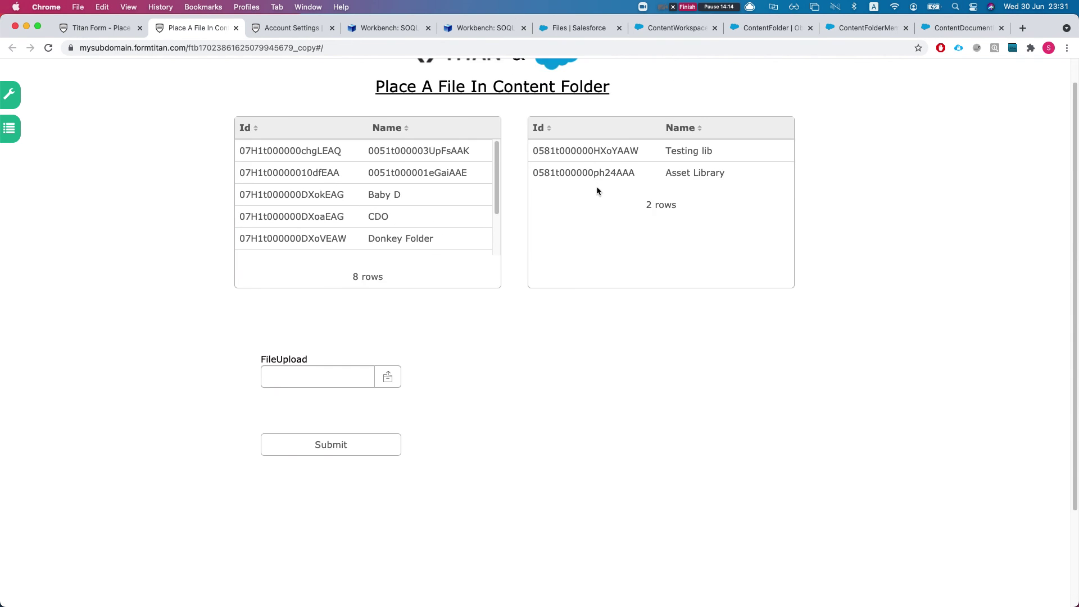